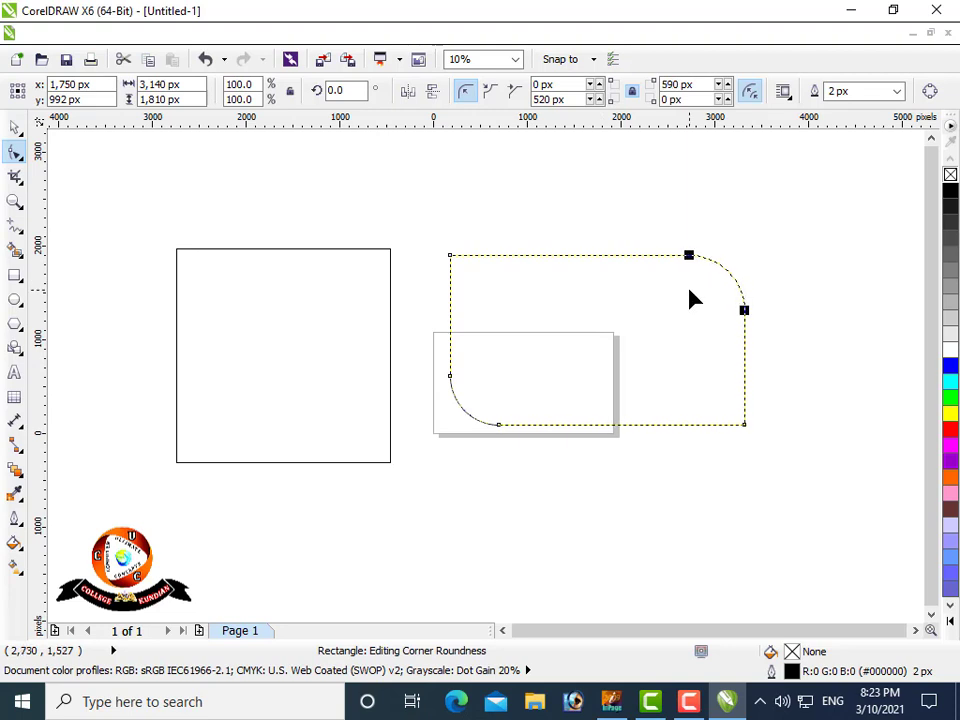
Fill the rectangle with two rounded corners black and move it up on the drawing area
{"action": "left_click", "coordinate": [950, 190]}
{"action": "left_click", "coordinate": [15, 127]}
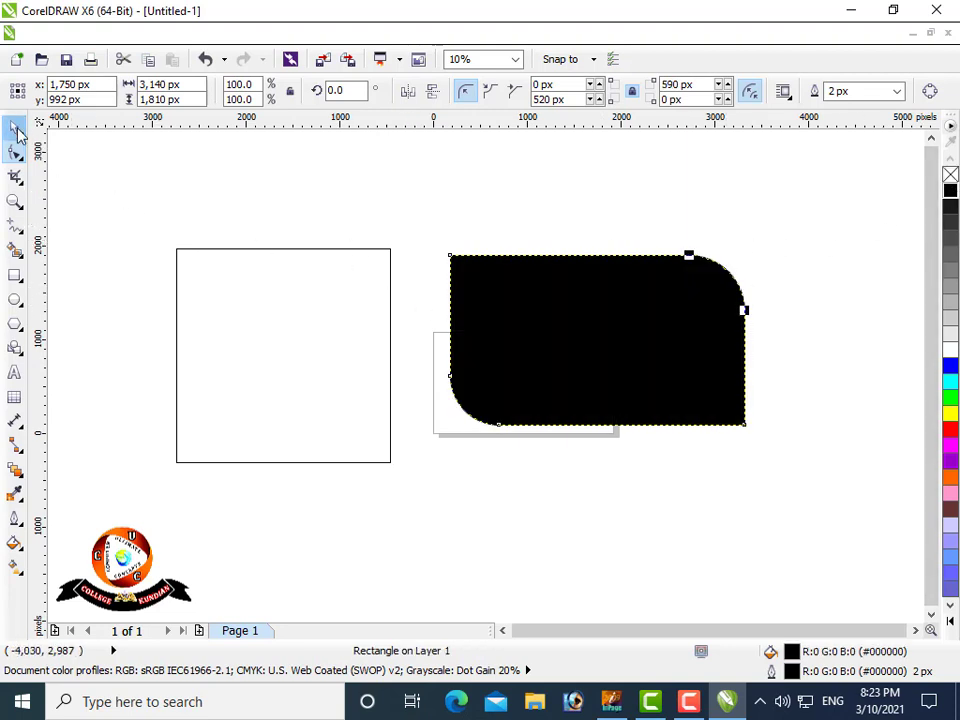
{"action": "left_click", "coordinate": [557, 490]}
{"action": "left_click_drag", "start_coordinate": [529, 383], "coordinate": [544, 324]}
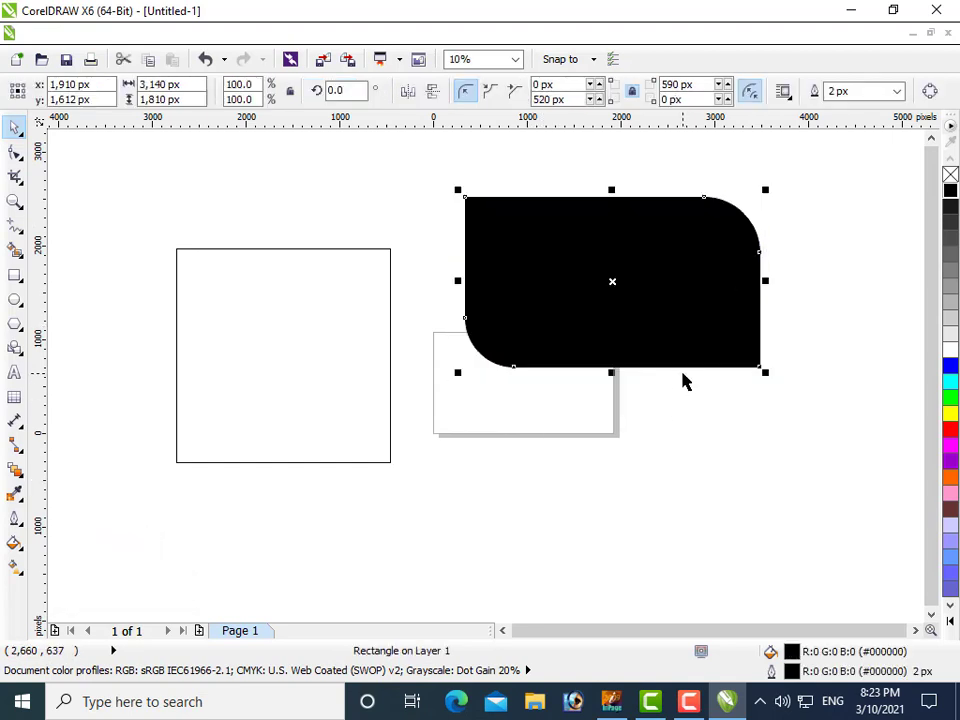
Fill the square blue and round only its upper-left corner to a radius of 1,140 px
{"action": "left_click", "coordinate": [283, 357]}
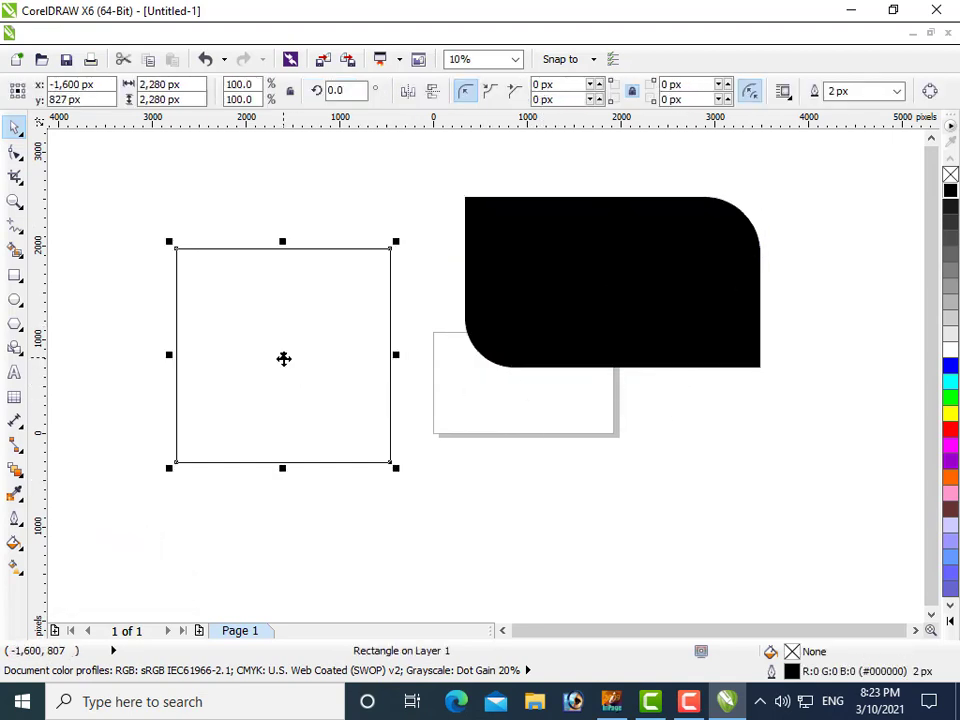
{"action": "left_click", "coordinate": [950, 366]}
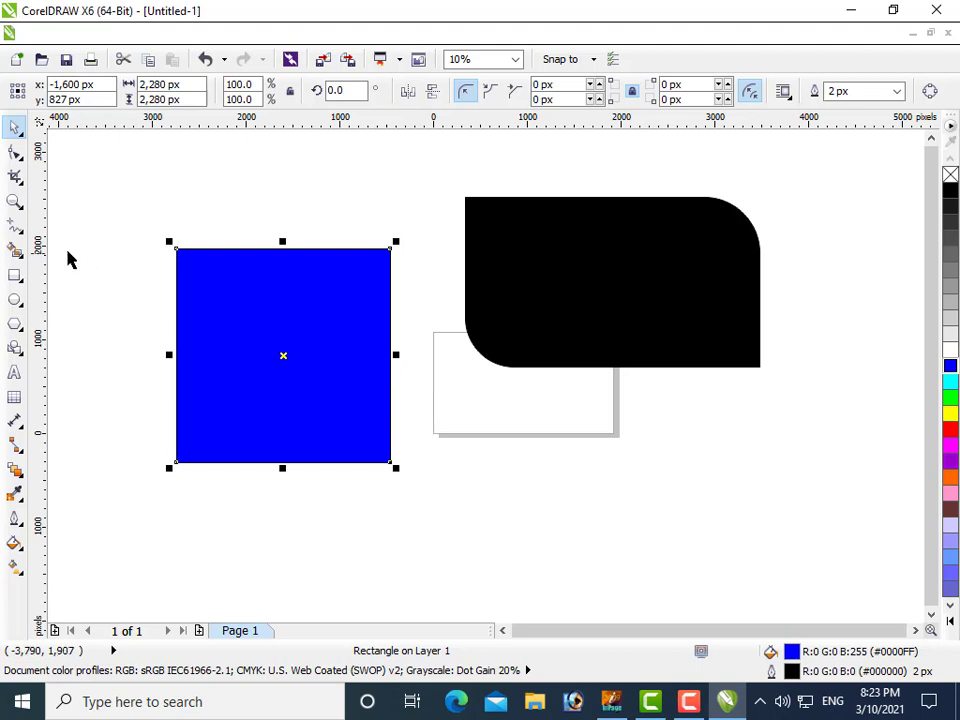
{"action": "left_click", "coordinate": [15, 151]}
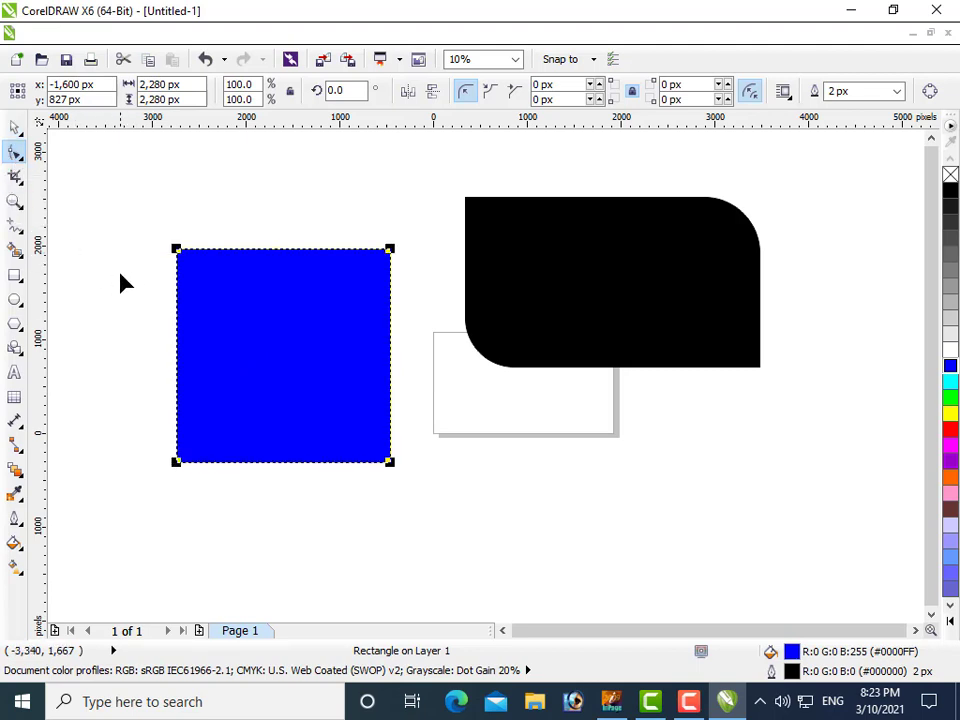
{"action": "left_click_drag", "start_coordinate": [176, 254], "coordinate": [306, 388]}
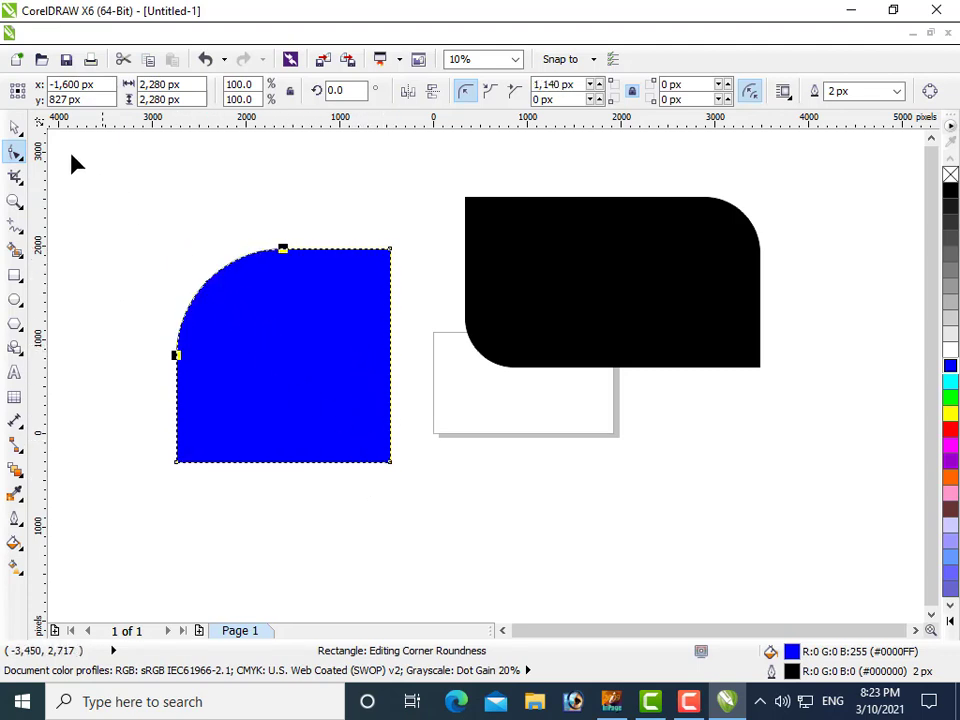
{"action": "key", "text": "space"}
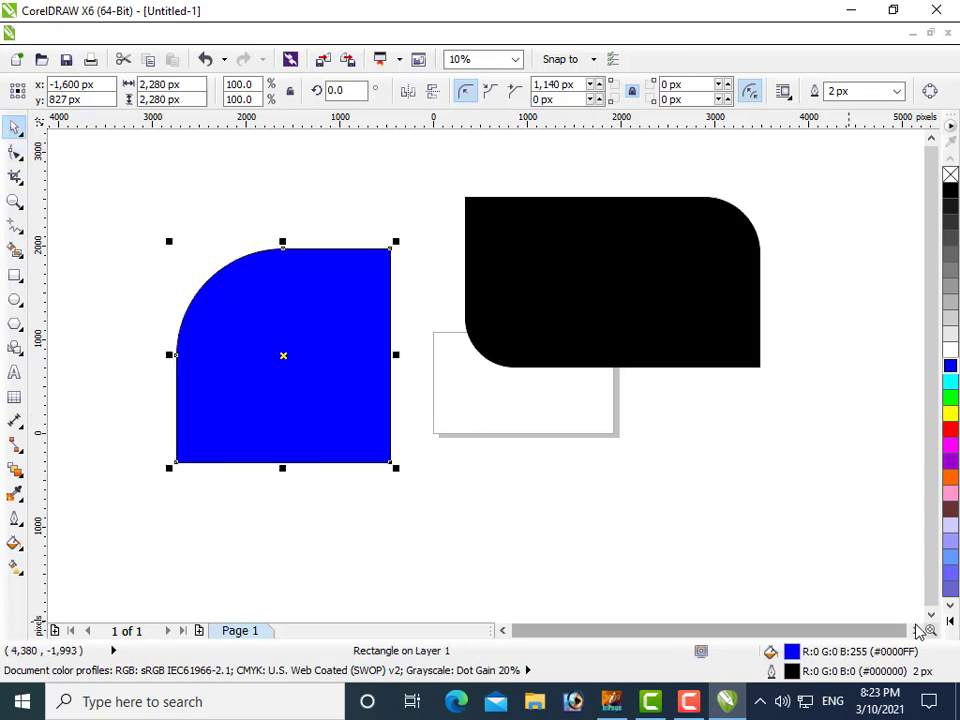
Scale the blue shape down to about 1,640 px square and place it below the black shape, left of the page
{"action": "scroll", "coordinate": [917, 628], "scroll_direction": "down", "scroll_amount": 1}
{"action": "left_click_drag", "start_coordinate": [354, 315], "coordinate": [431, 443]}
{"action": "left_click_drag", "start_coordinate": [472, 270], "coordinate": [427, 327]}
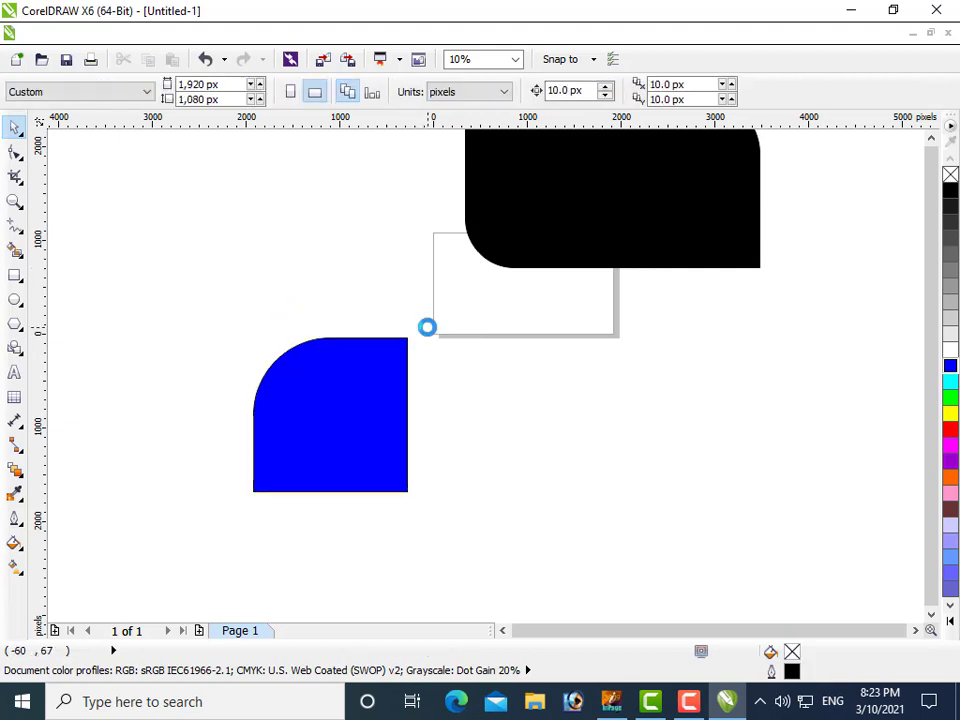
Duplicate the blue shape, mirror the copy horizontally and place it right of the original with a narrow gap
{"action": "left_click", "coordinate": [390, 383]}
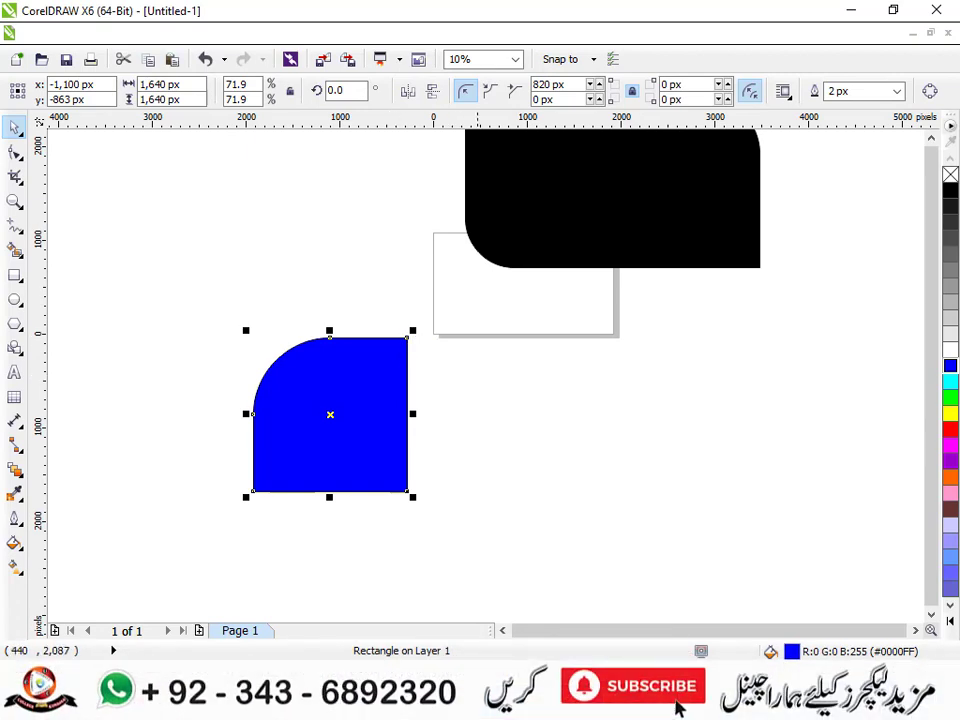
{"action": "left_click", "coordinate": [408, 91]}
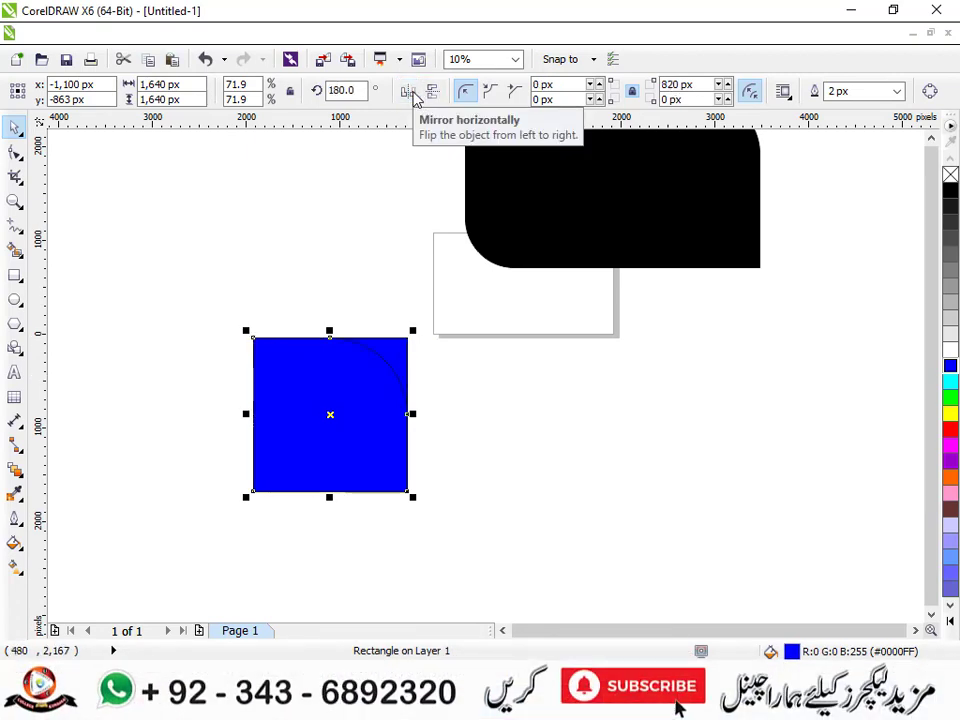
{"action": "key", "text": "Right"}
{"action": "key", "text": "Right"}
{"action": "key", "text": "Right"}
{"action": "key", "text": "Right"}
{"action": "key", "text": "Right"}
{"action": "key", "text": "Right"}
{"action": "key", "text": "Right"}
{"action": "key", "text": "Right"}
{"action": "key", "text": "Right"}
{"action": "key", "text": "Right"}
{"action": "key", "text": "Right"}
{"action": "key", "text": "Right"}
{"action": "key", "text": "Right"}
{"action": "key", "text": "Right"}
{"action": "key", "text": "Right"}
{"action": "key", "text": "Right"}
{"action": "key", "text": "Right"}
{"action": "key", "text": "Right"}
{"action": "key", "text": "Right"}
{"action": "key", "text": "Right"}
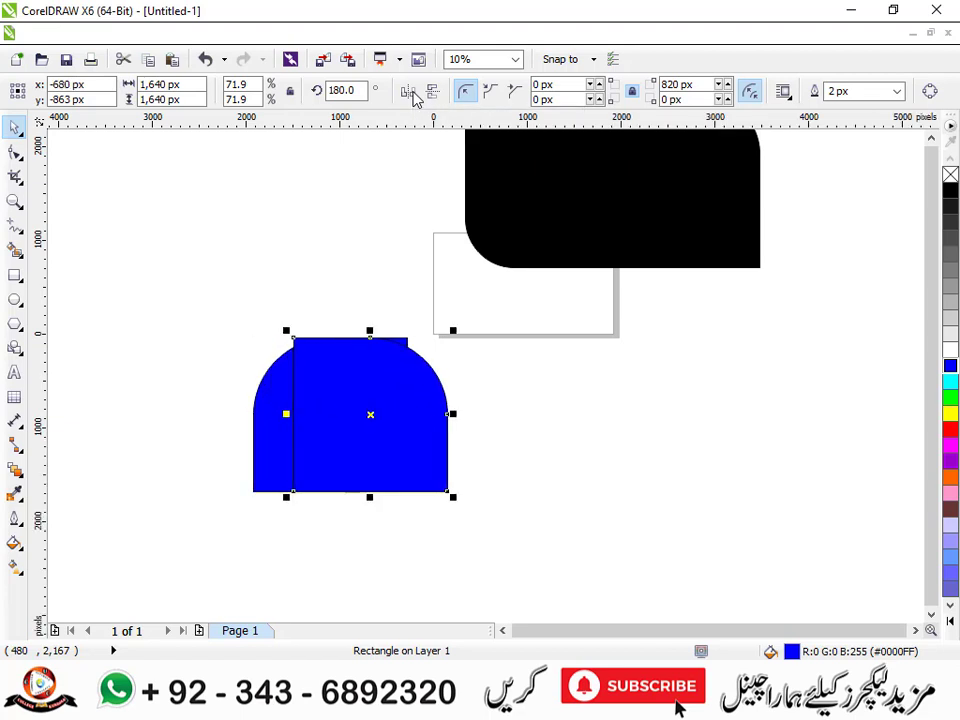
{"action": "key", "text": "Right"}
{"action": "key", "text": "Right"}
{"action": "key", "text": "Right"}
{"action": "key", "text": "Right"}
{"action": "key", "text": "Right"}
{"action": "key", "text": "Right"}
{"action": "key", "text": "Right"}
{"action": "key", "text": "Right"}
{"action": "key", "text": "Right"}
{"action": "key", "text": "Right"}
{"action": "key", "text": "Right"}
{"action": "key", "text": "Right"}
{"action": "key", "text": "Right"}
{"action": "key", "text": "Right"}
{"action": "key", "text": "Right"}
{"action": "key", "text": "Right"}
{"action": "key", "text": "Right"}
{"action": "key", "text": "Right"}
{"action": "key", "text": "Right"}
{"action": "key", "text": "Right"}
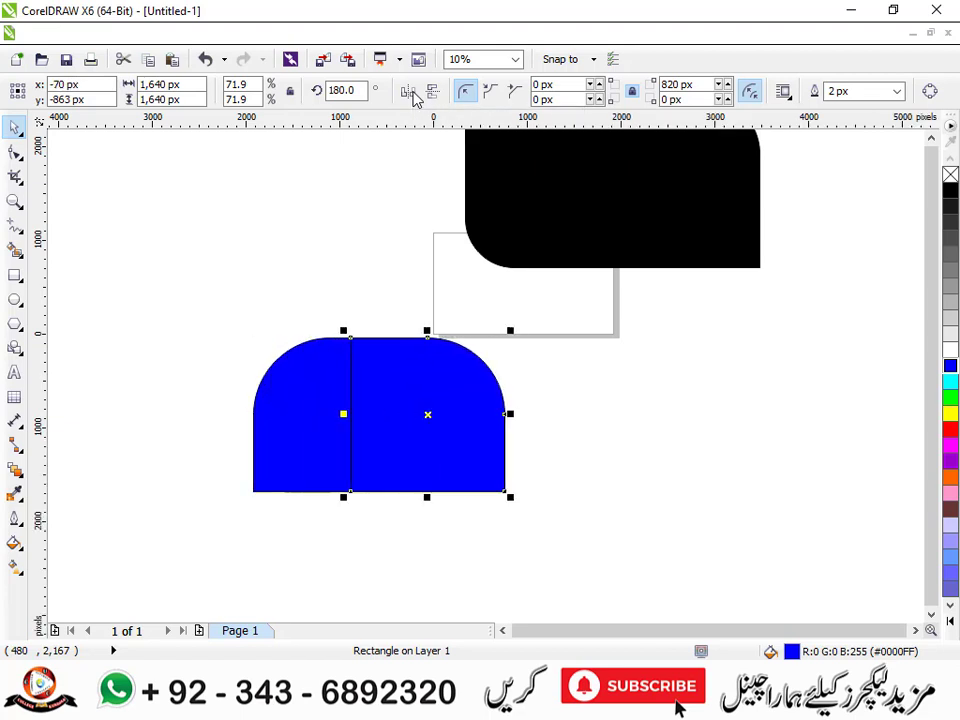
{"action": "key", "text": "Right"}
{"action": "key", "text": "Right"}
{"action": "key", "text": "Right"}
{"action": "key", "text": "Right"}
{"action": "key", "text": "Right"}
{"action": "key", "text": "Right"}
{"action": "key", "text": "Right"}
{"action": "key", "text": "Right"}
{"action": "key", "text": "Right"}
{"action": "key", "text": "Right"}
{"action": "key", "text": "Right"}
{"action": "key", "text": "Right"}
{"action": "key", "text": "Right"}
{"action": "key", "text": "Right"}
{"action": "key", "text": "Right"}
{"action": "key", "text": "Right"}
{"action": "key", "text": "Right"}
{"action": "key", "text": "Right"}
{"action": "key", "text": "Right"}
{"action": "key", "text": "Right"}
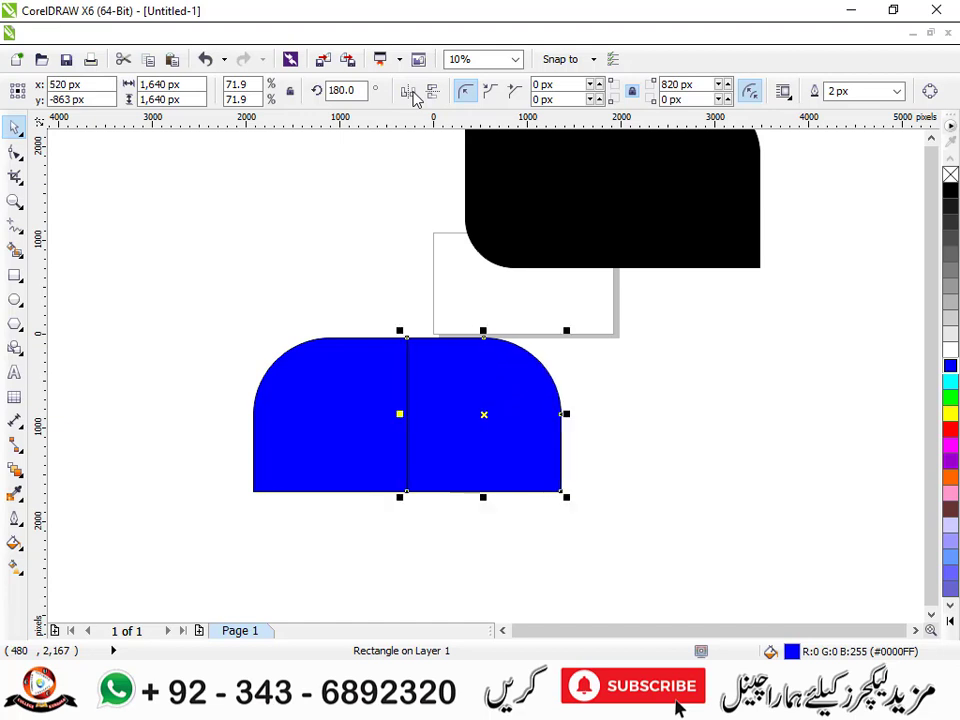
Duplicate both blue shapes, mirror the copies vertically and place them below the originals with a matching narrow gap
{"action": "left_click_drag", "start_coordinate": [185, 321], "coordinate": [648, 574]}
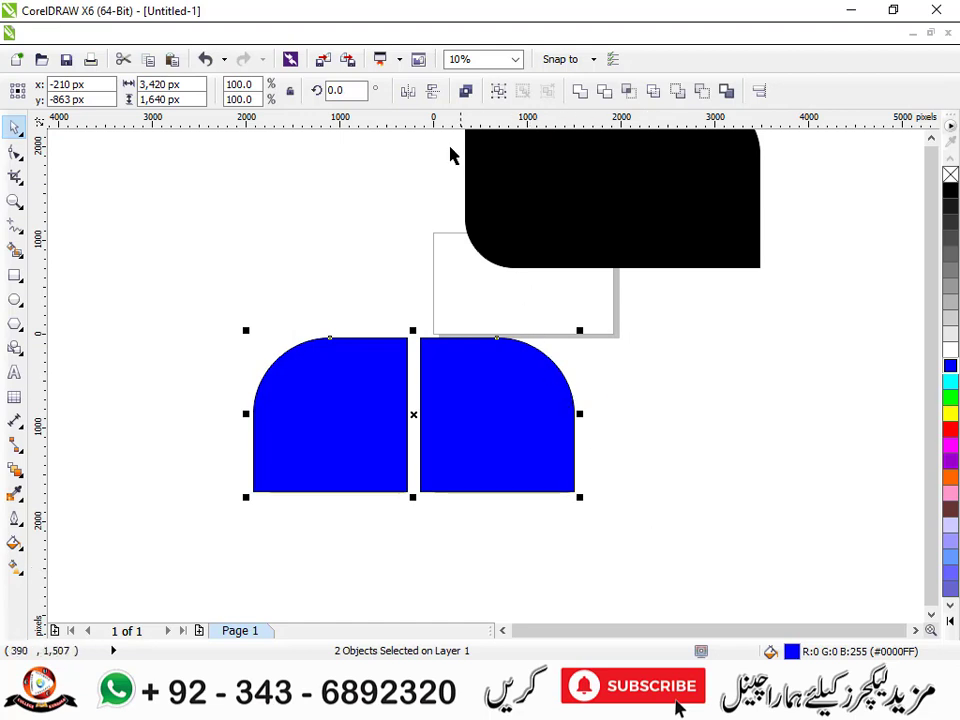
{"action": "left_click", "coordinate": [432, 94]}
{"action": "key", "text": "Down"}
{"action": "key", "text": "Down"}
{"action": "key", "text": "Down"}
{"action": "key", "text": "Down"}
{"action": "key", "text": "Down"}
{"action": "key", "text": "Down"}
{"action": "key", "text": "Down"}
{"action": "key", "text": "Down"}
{"action": "key", "text": "Down"}
{"action": "key", "text": "Down"}
{"action": "key", "text": "Down"}
{"action": "key", "text": "Down"}
{"action": "key", "text": "Down"}
{"action": "key", "text": "Down"}
{"action": "key", "text": "Down"}
{"action": "key", "text": "Down"}
{"action": "key", "text": "Down"}
{"action": "key", "text": "Down"}
{"action": "key", "text": "Down"}
{"action": "key", "text": "Down"}
{"action": "key", "text": "Down"}
{"action": "key", "text": "Down"}
{"action": "key", "text": "Down"}
{"action": "key", "text": "Down"}
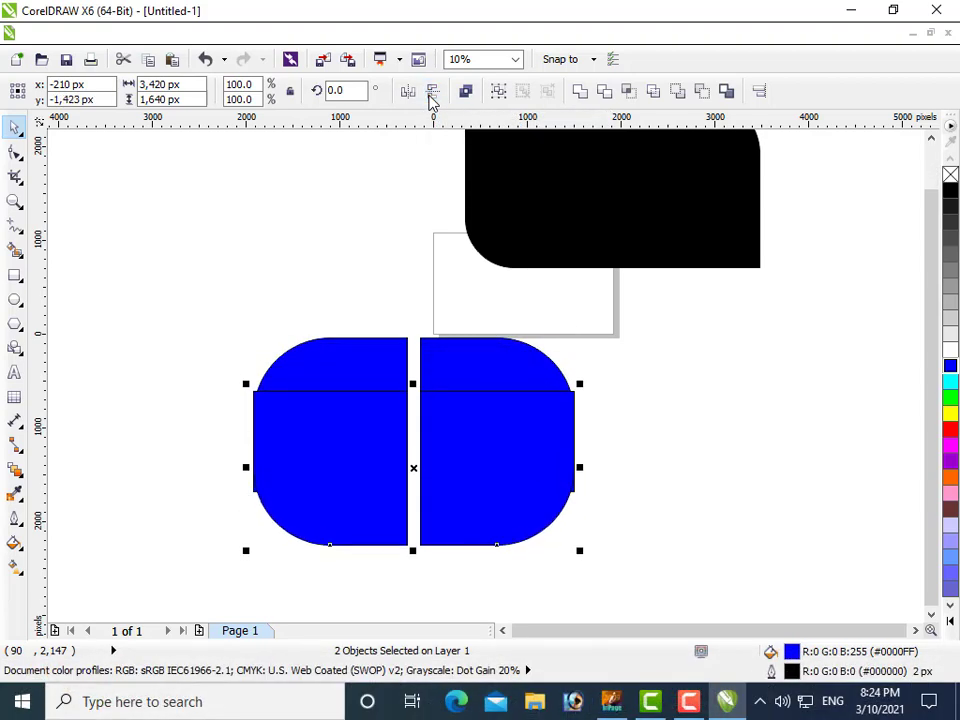
{"action": "key", "text": "Down"}
{"action": "key", "text": "Down"}
{"action": "key", "text": "Down"}
{"action": "key", "text": "Down"}
{"action": "key", "text": "Down"}
{"action": "key", "text": "Down"}
{"action": "key", "text": "Down"}
{"action": "key", "text": "Down"}
{"action": "key", "text": "Down"}
{"action": "key", "text": "Down"}
{"action": "key", "text": "Down"}
{"action": "key", "text": "Down"}
{"action": "key", "text": "Down"}
{"action": "key", "text": "Down"}
{"action": "key", "text": "Down"}
{"action": "key", "text": "Down"}
{"action": "key", "text": "Down"}
{"action": "key", "text": "Down"}
{"action": "key", "text": "Down"}
{"action": "key", "text": "Down"}
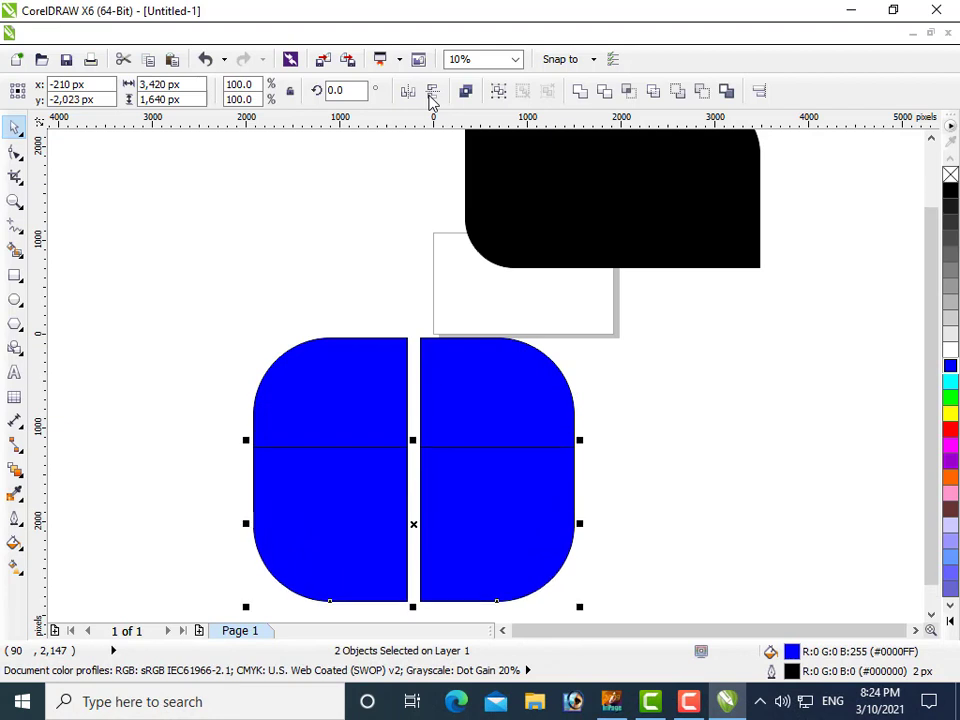
{"action": "key", "text": "Down"}
{"action": "key", "text": "Down"}
{"action": "key", "text": "Down"}
{"action": "key", "text": "Down"}
{"action": "key", "text": "Down"}
{"action": "key", "text": "Down"}
{"action": "key", "text": "Down"}
{"action": "key", "text": "Down"}
{"action": "key", "text": "Down"}
{"action": "key", "text": "Down"}
{"action": "key", "text": "Down"}
{"action": "key", "text": "Down"}
{"action": "key", "text": "Down"}
{"action": "key", "text": "Down"}
{"action": "key", "text": "Down"}
{"action": "key", "text": "Down"}
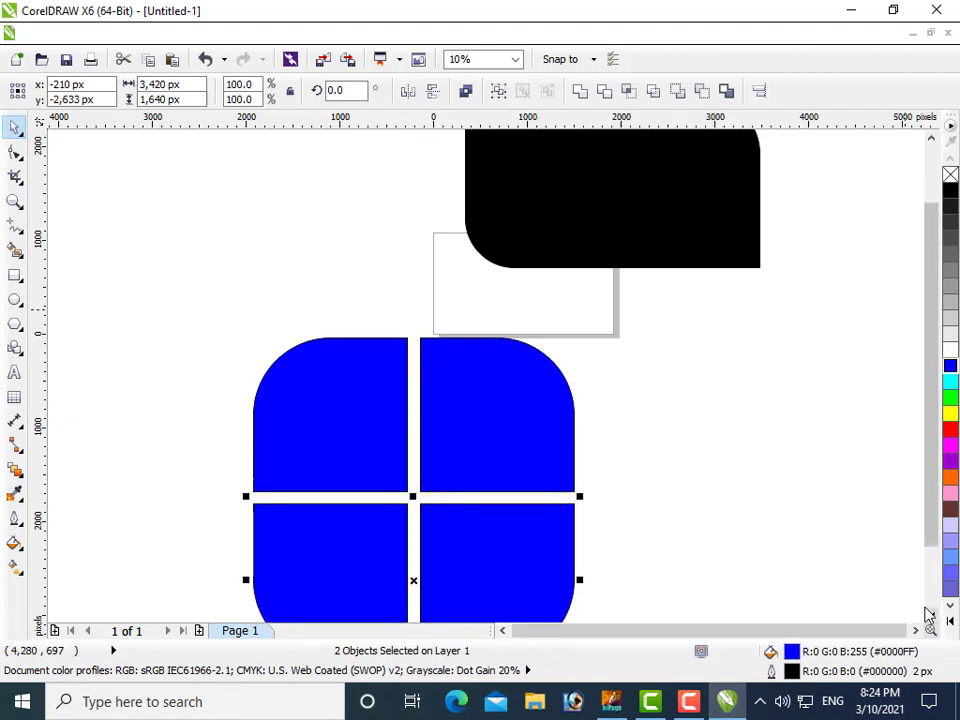
Draw a rectangle about 3,470 by 1,810 px right of the blue shapes and give it a red fill and outline
{"action": "scroll", "coordinate": [928, 617], "scroll_direction": "down", "scroll_amount": 3}
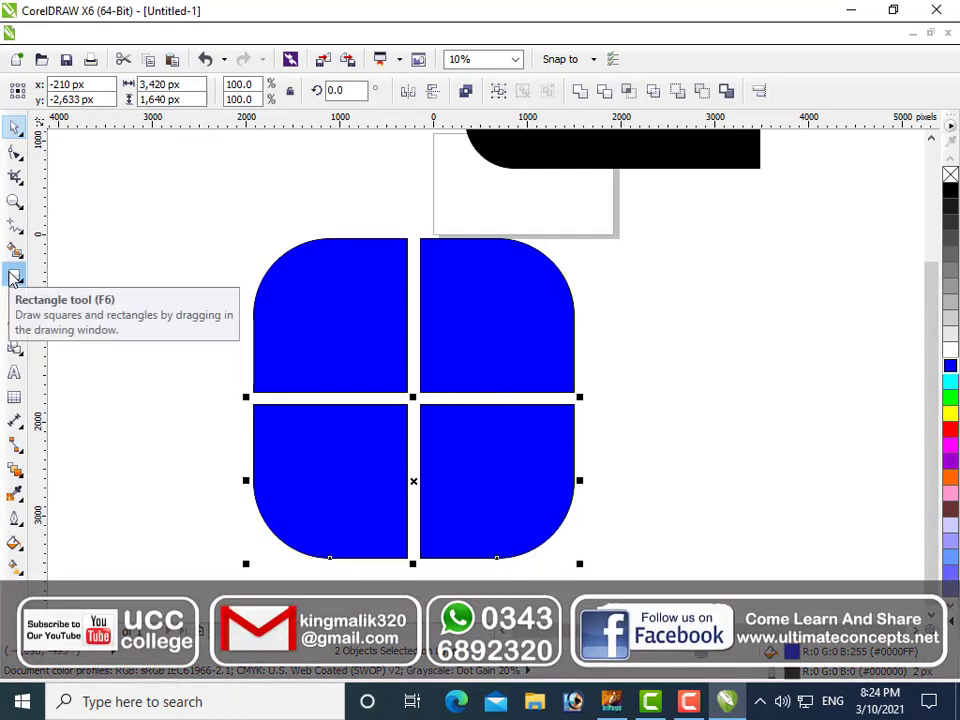
{"action": "left_click", "coordinate": [14, 275]}
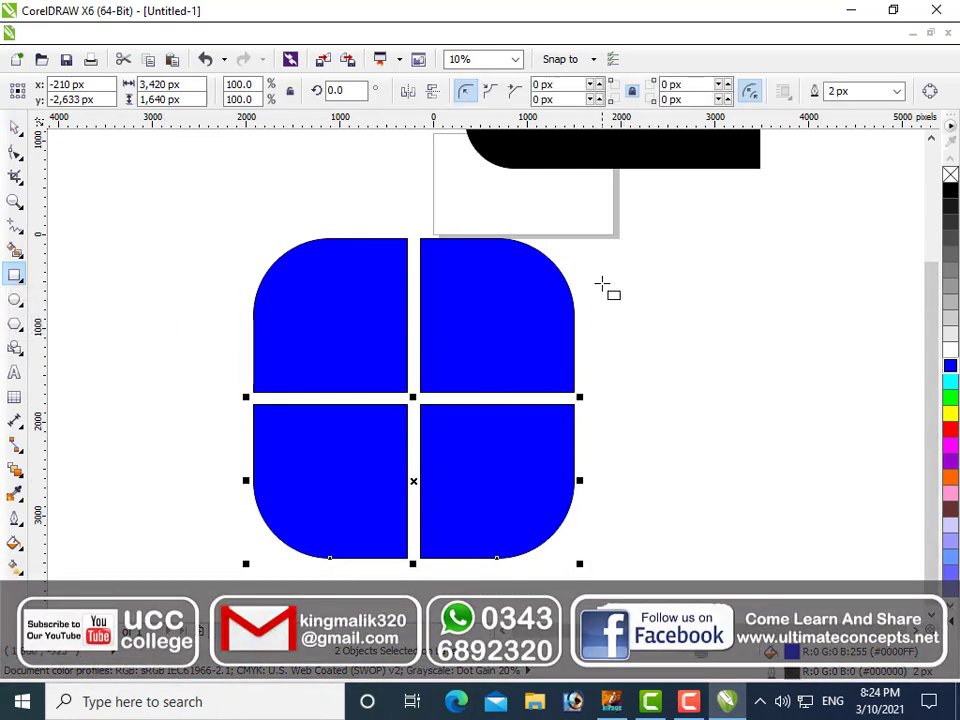
{"action": "left_click_drag", "start_coordinate": [603, 283], "coordinate": [840, 452]}
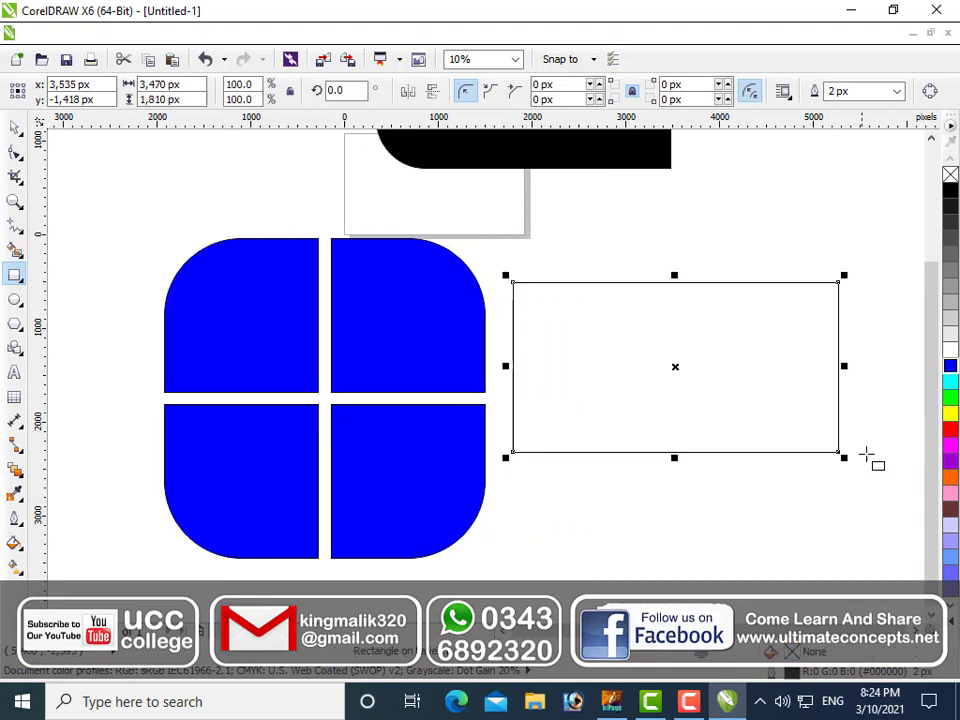
{"action": "left_click", "coordinate": [951, 430]}
{"action": "right_click", "coordinate": [953, 432]}
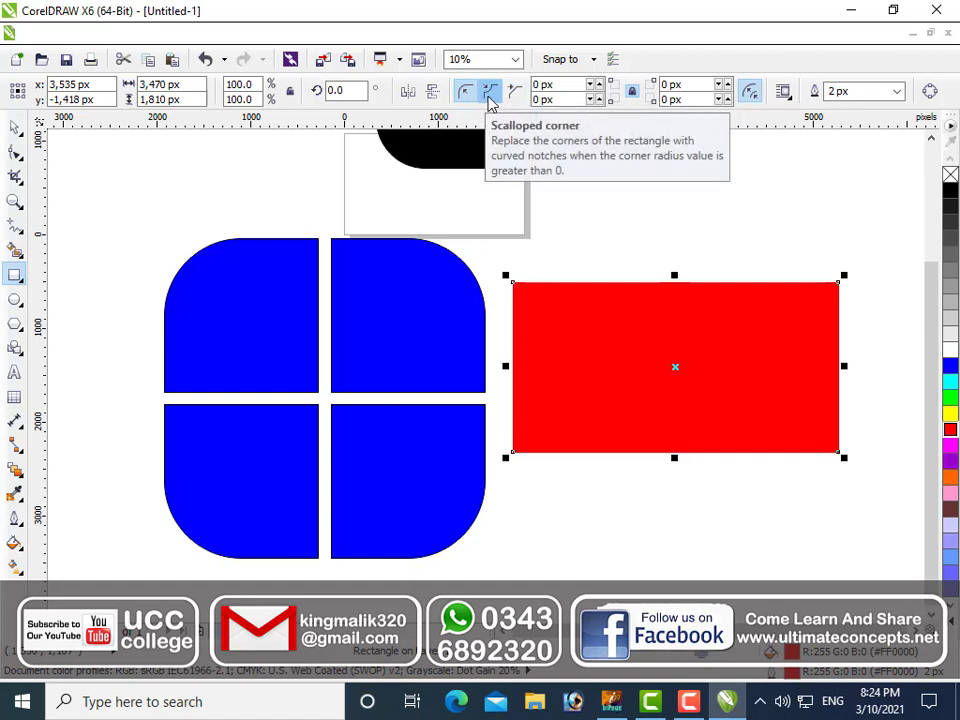
Give all corners of the red rectangle a radius of about 390 px and make them scalloped, trying chamfered corners in between
{"action": "left_click", "coordinate": [15, 151]}
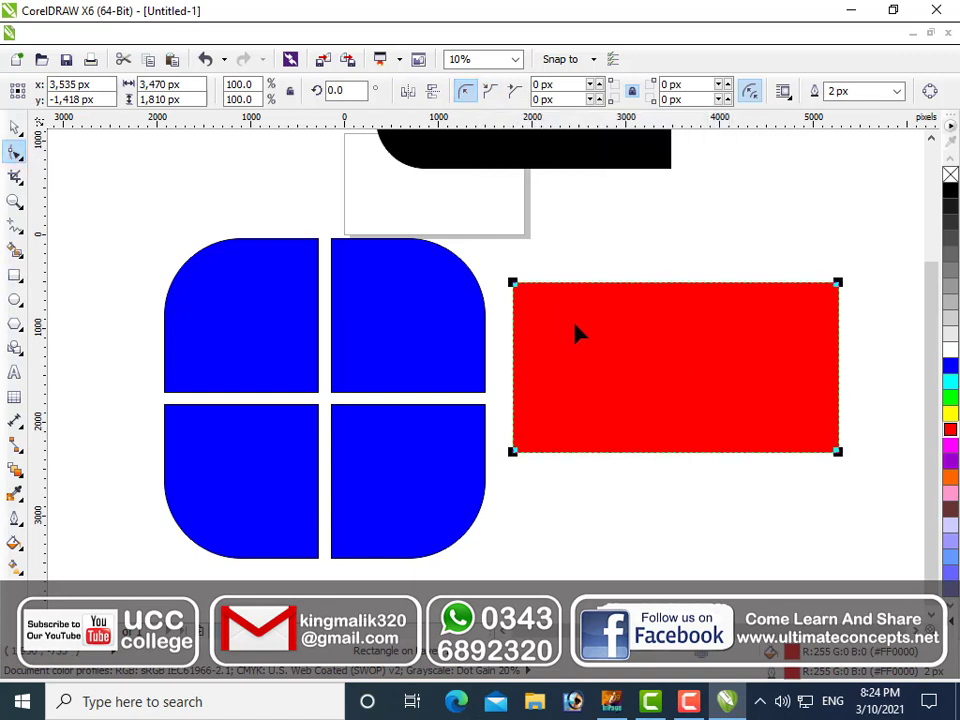
{"action": "left_click_drag", "start_coordinate": [516, 290], "coordinate": [551, 311]}
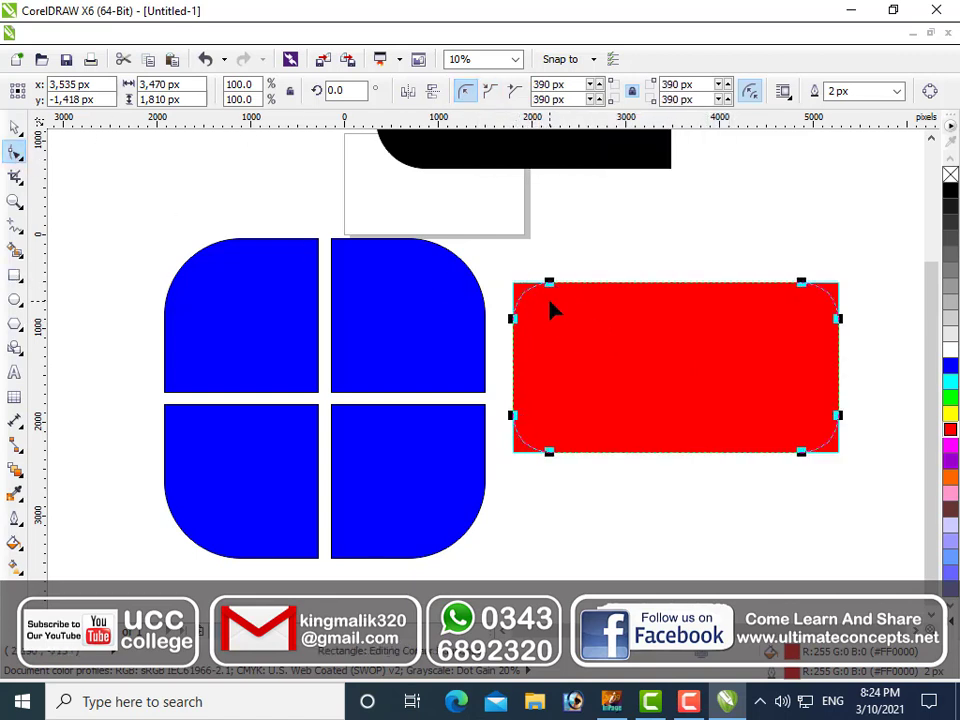
{"action": "left_click", "coordinate": [490, 93]}
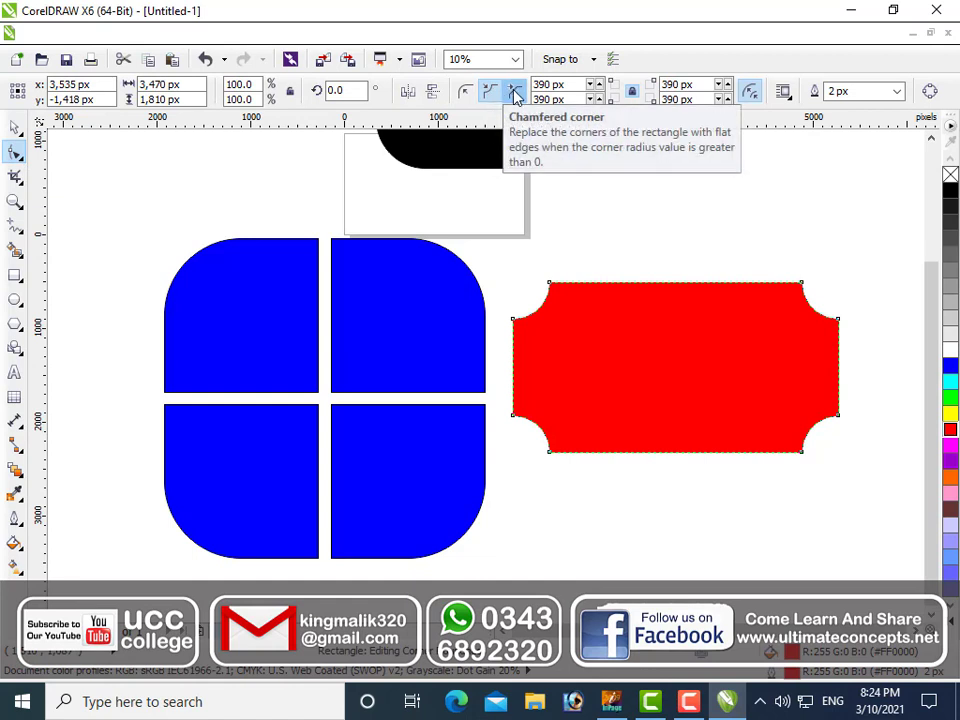
{"action": "left_click", "coordinate": [517, 95]}
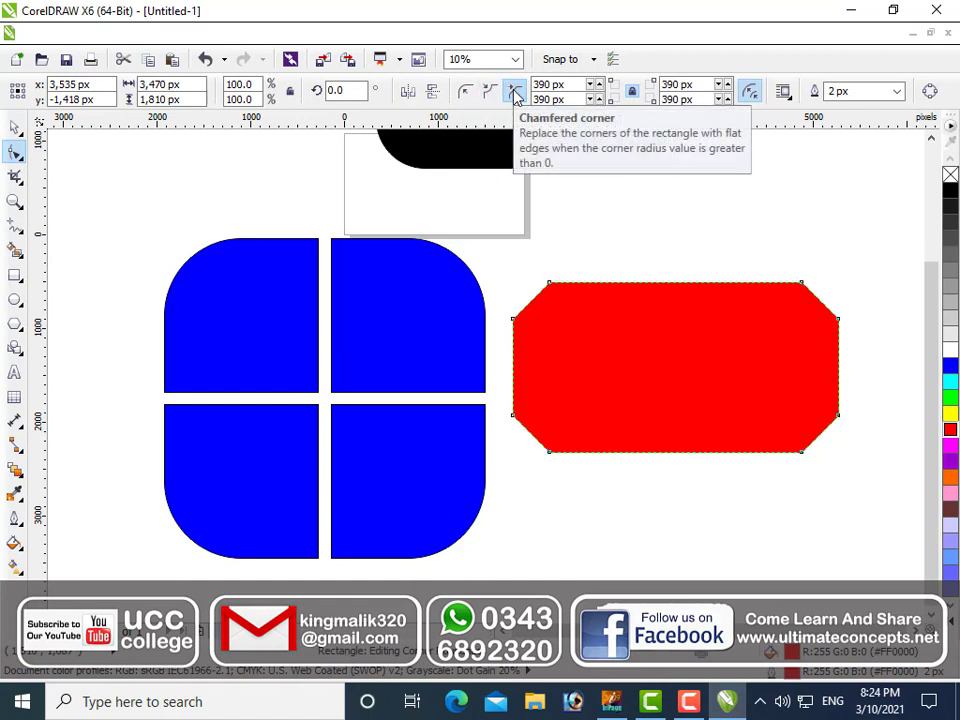
{"action": "left_click", "coordinate": [497, 98]}
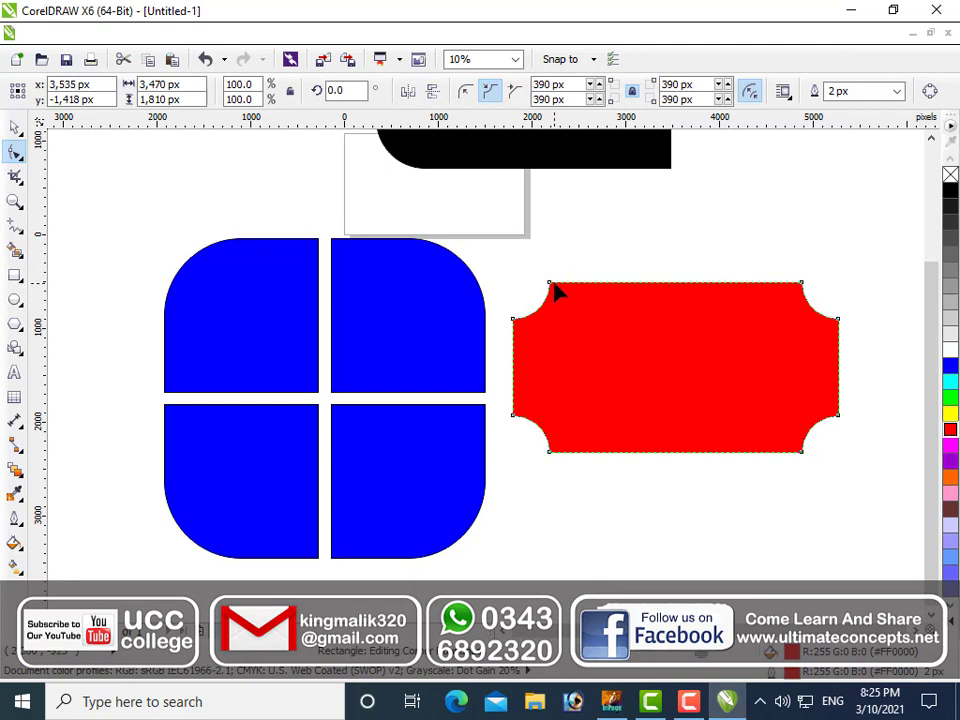
Adjust the red rectangle's scalloped corner radius to about 450 px
{"action": "left_click_drag", "start_coordinate": [555, 288], "coordinate": [545, 281]}
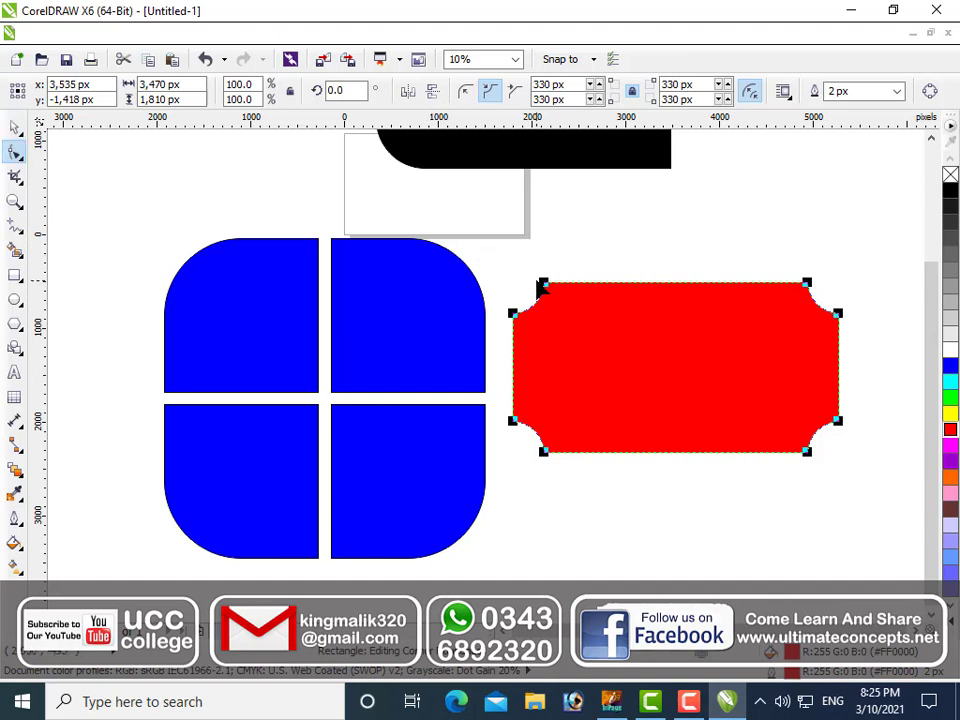
{"action": "left_click_drag", "start_coordinate": [545, 287], "coordinate": [562, 297]}
{"action": "left_click", "coordinate": [15, 127]}
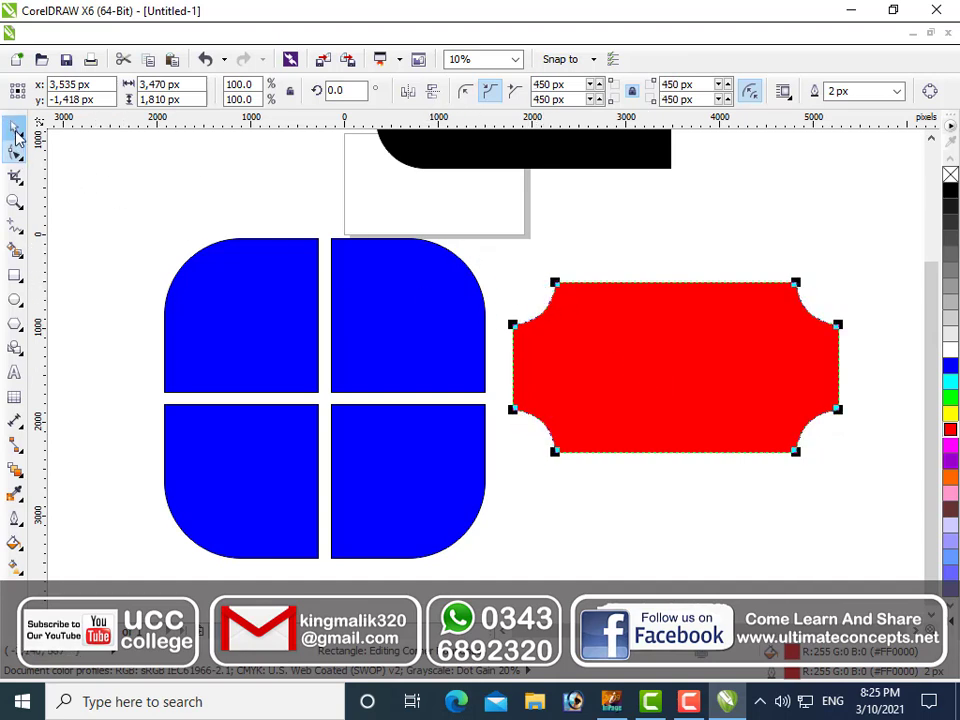
{"action": "left_click", "coordinate": [660, 557]}
Create a smaller copy of the red shape, about 2,910 by 1,518 px, centred inside it and filled white
{"action": "left_click", "coordinate": [665, 406]}
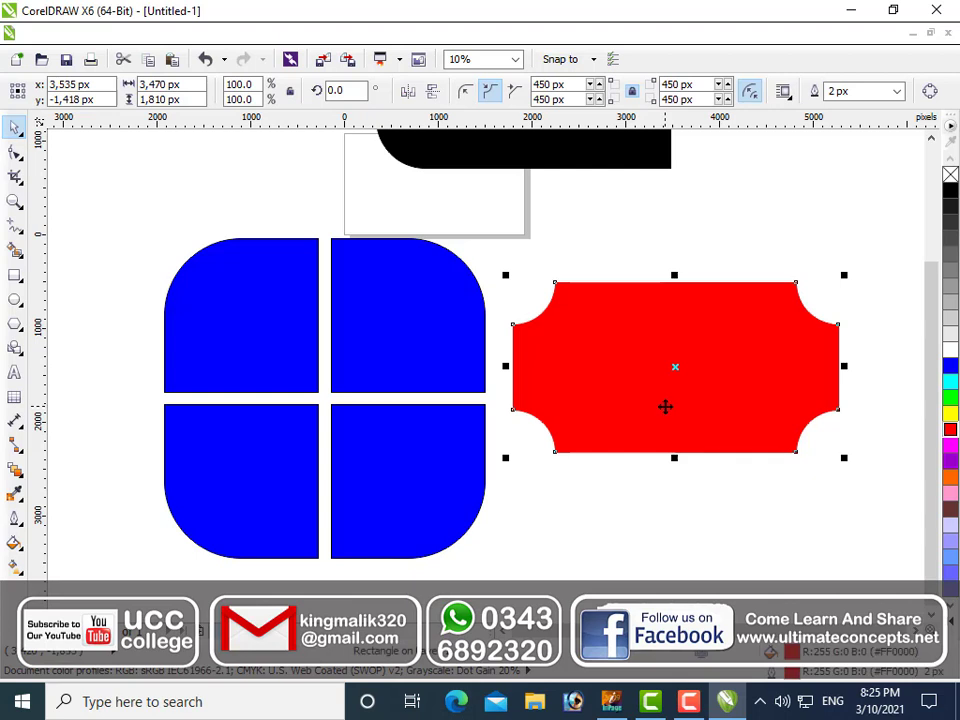
{"action": "left_click_drag", "start_coordinate": [846, 277], "coordinate": [792, 302]}
{"action": "left_click_drag", "start_coordinate": [648, 380], "coordinate": [675, 368]}
{"action": "left_click", "coordinate": [950, 350]}
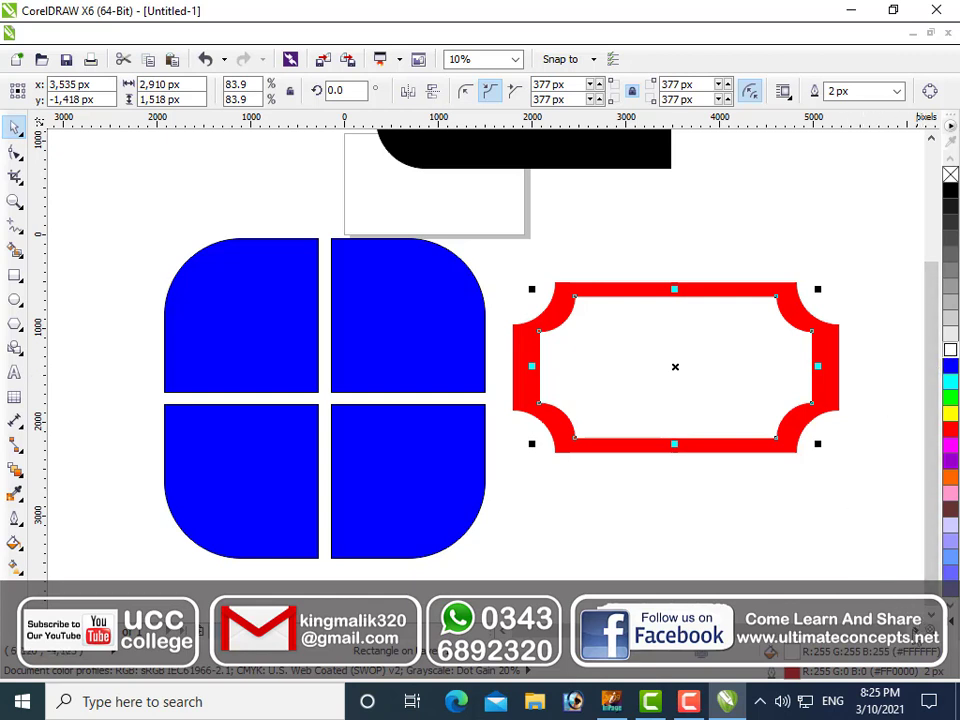
Group the red scalloped frame with its white inner copy and move the group to about x 5,235, y -611 px
{"action": "scroll", "coordinate": [750, 422], "scroll_direction": "right", "scroll_amount": 3}
{"action": "left_click", "coordinate": [752, 421]}
{"action": "left_click_drag", "start_coordinate": [743, 263], "coordinate": [335, 535]}
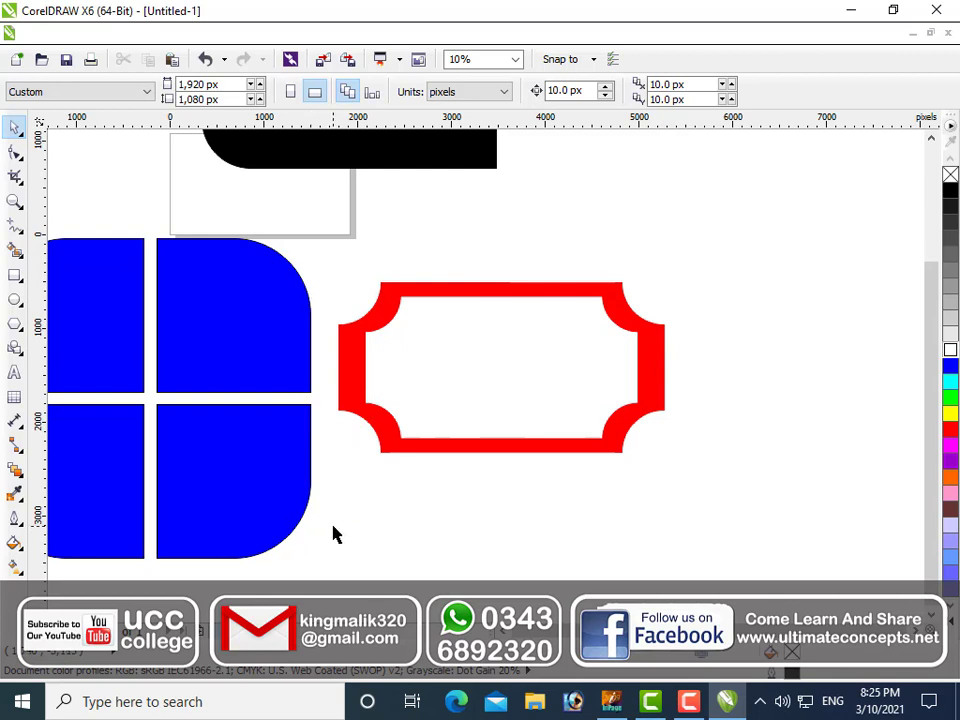
{"action": "left_click_drag", "start_coordinate": [748, 249], "coordinate": [324, 529]}
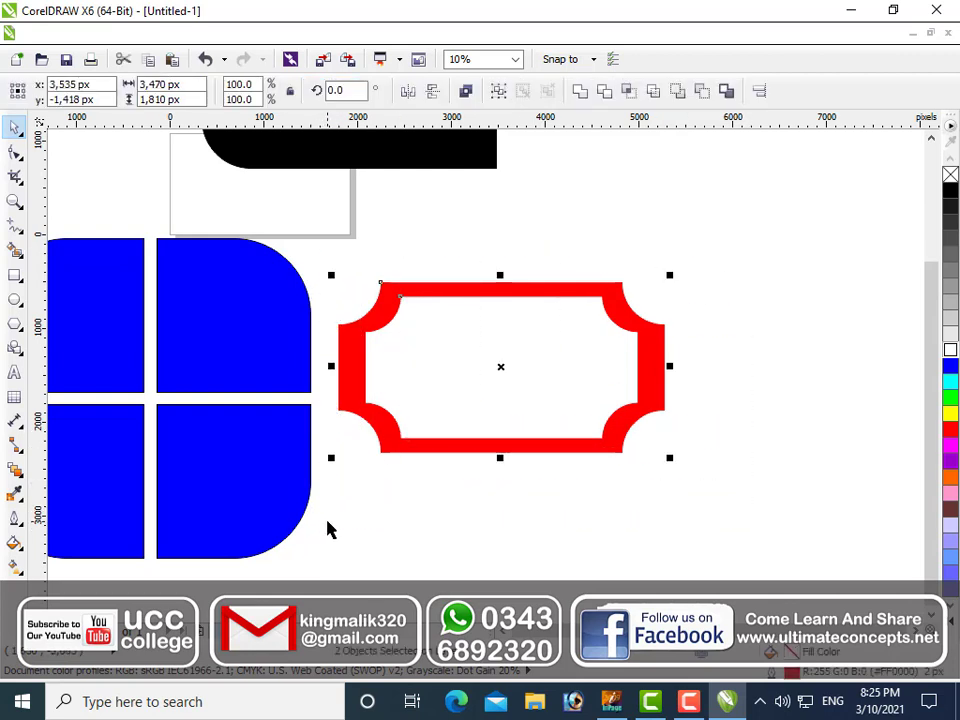
{"action": "key", "text": "ctrl+g"}
{"action": "left_click", "coordinate": [531, 557]}
{"action": "left_click_drag", "start_coordinate": [512, 403], "coordinate": [668, 356]}
{"action": "left_click_drag", "start_coordinate": [598, 381], "coordinate": [606, 333]}
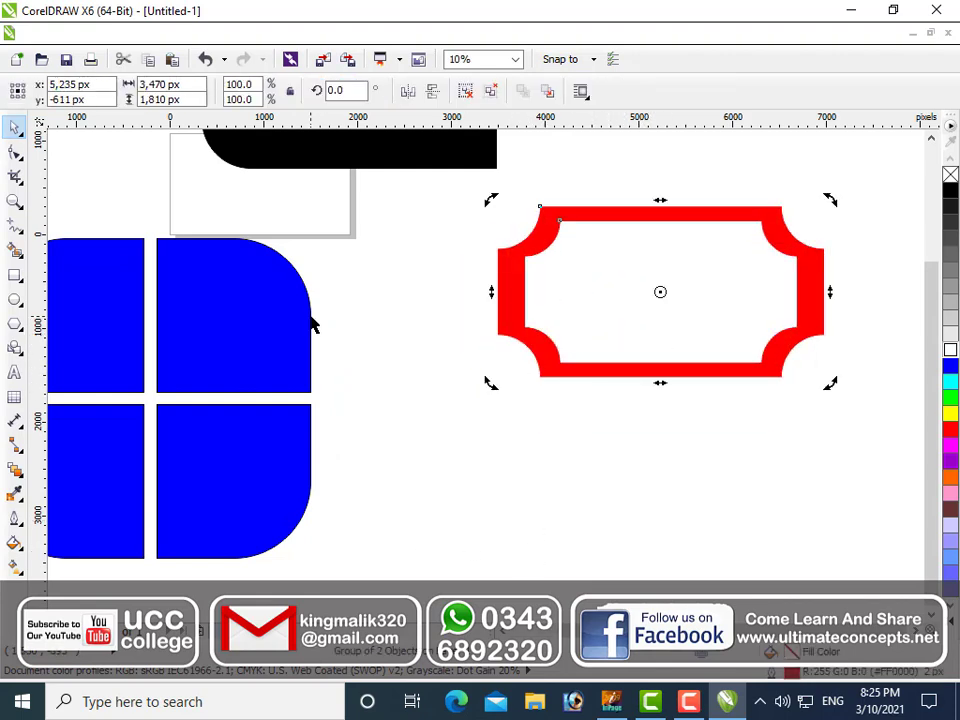
Draw a tilted 3-Point Rectangle below the red frame, about 1,845 by 1,279 px overall and rotated about 23.8°
{"action": "left_click", "coordinate": [16, 282]}
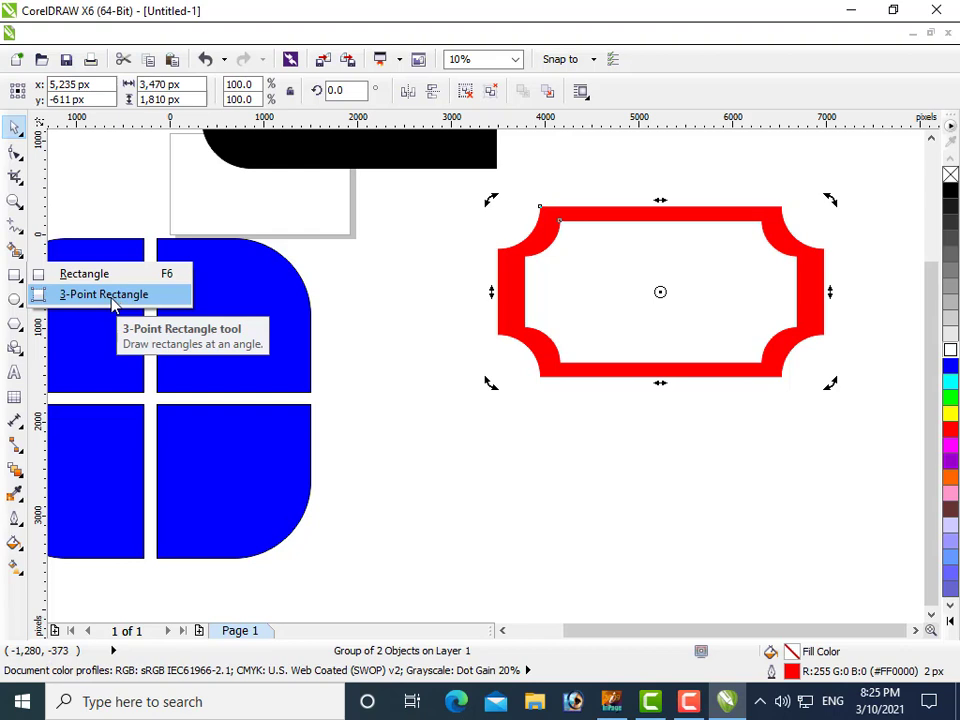
{"action": "left_click", "coordinate": [104, 294]}
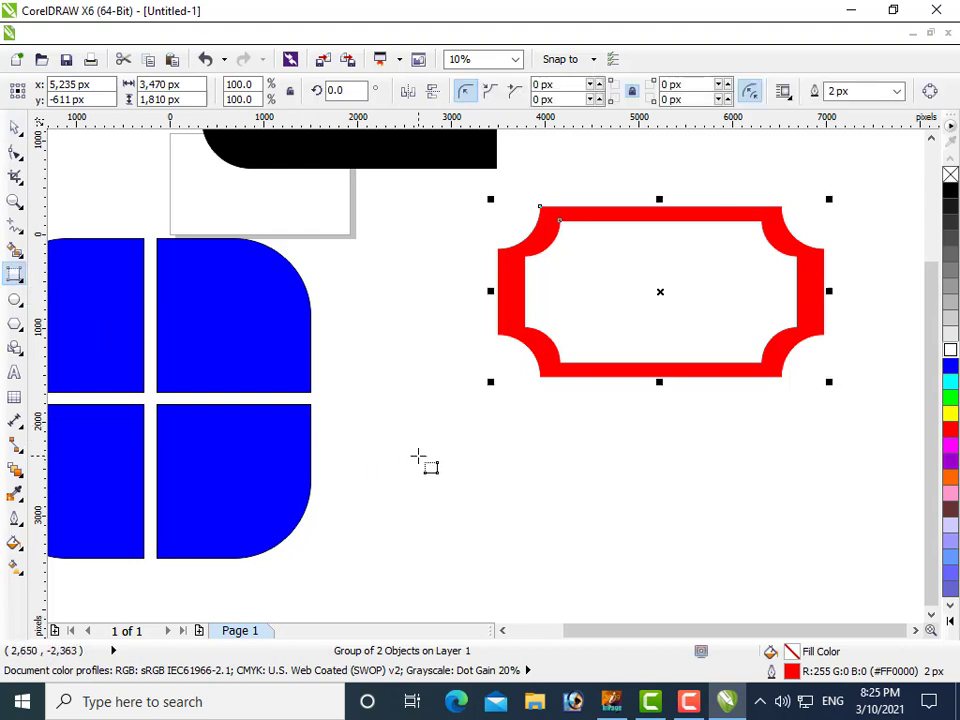
{"action": "left_click_drag", "start_coordinate": [429, 501], "coordinate": [578, 437]}
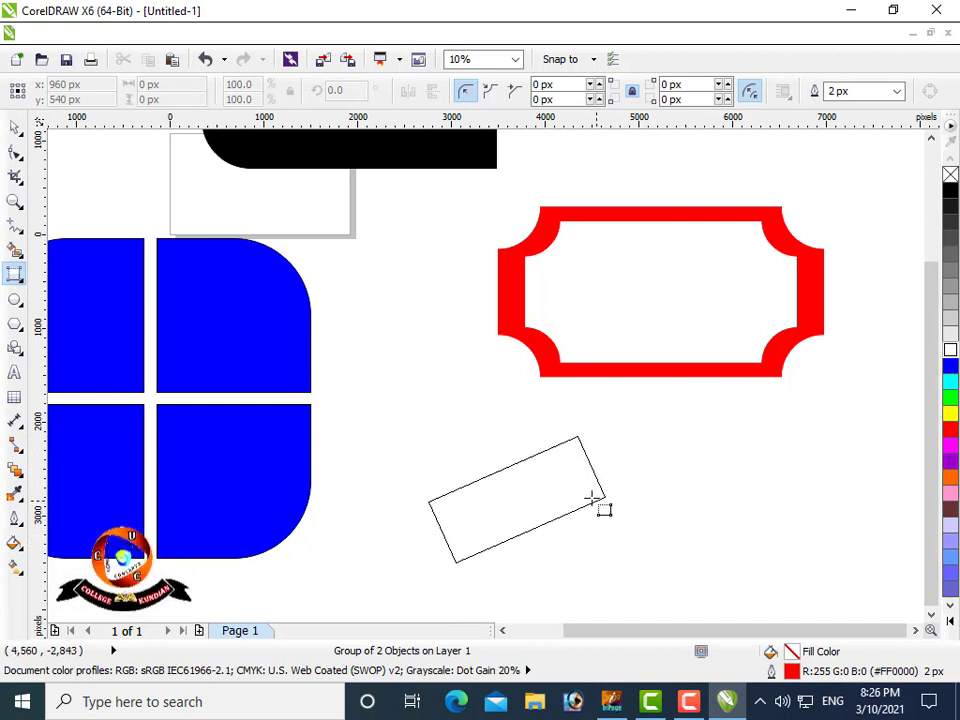
{"action": "left_click", "coordinate": [597, 493]}
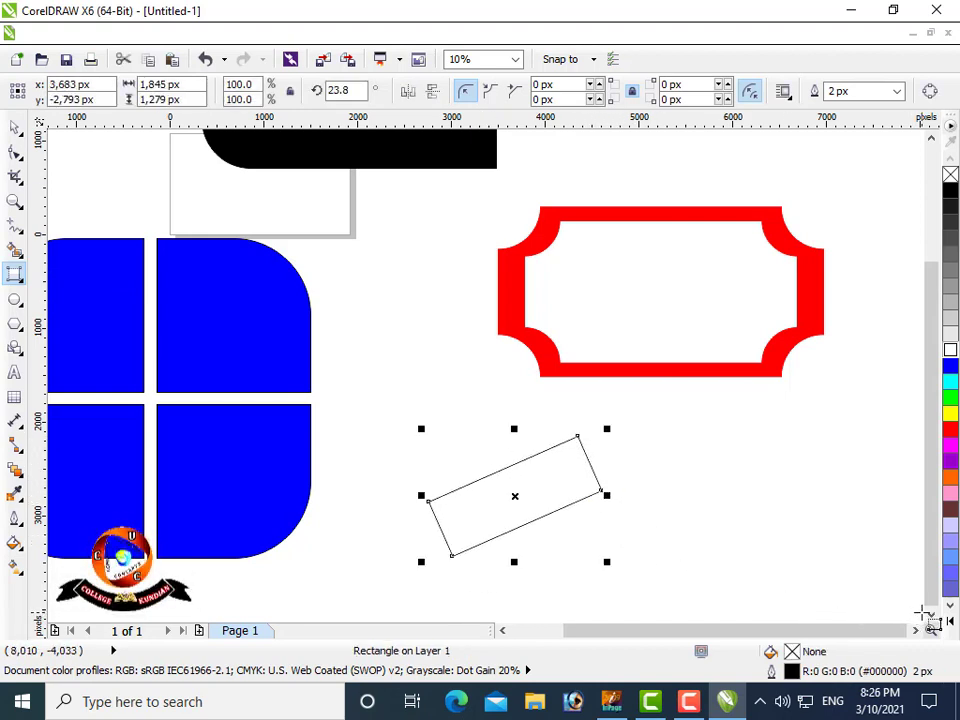
Draw a second tilted 3-Point Rectangle about 2,877 px wide below the first and stretch its overall height to about 1,540 px
{"action": "left_click", "coordinate": [930, 620]}
{"action": "left_click", "coordinate": [514, 450]}
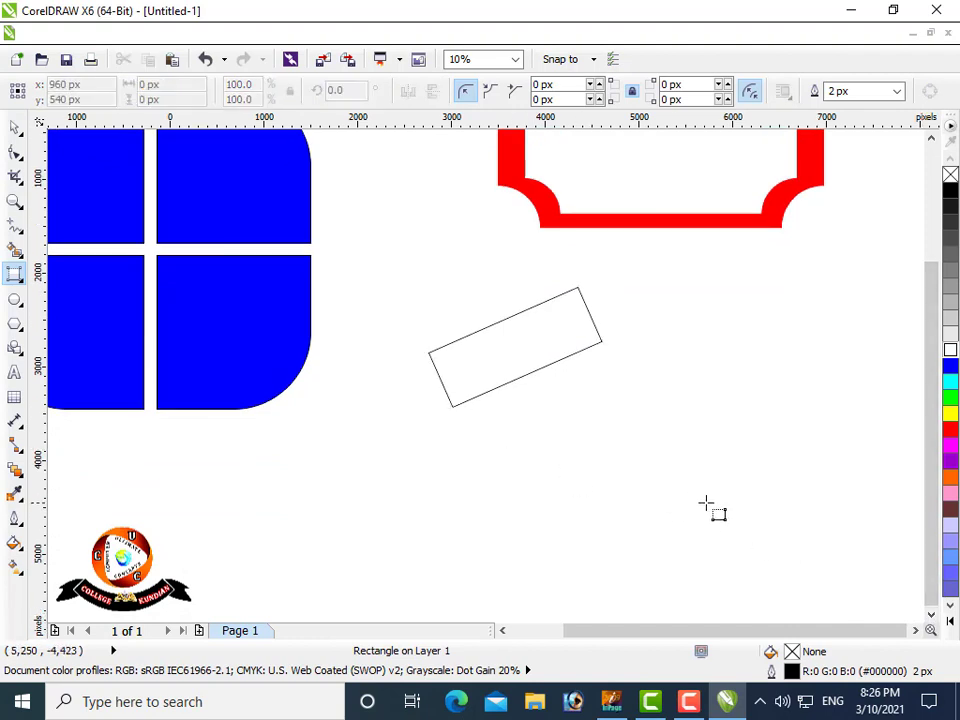
{"action": "left_click_drag", "start_coordinate": [491, 449], "coordinate": [758, 477]}
{"action": "left_click", "coordinate": [716, 509]}
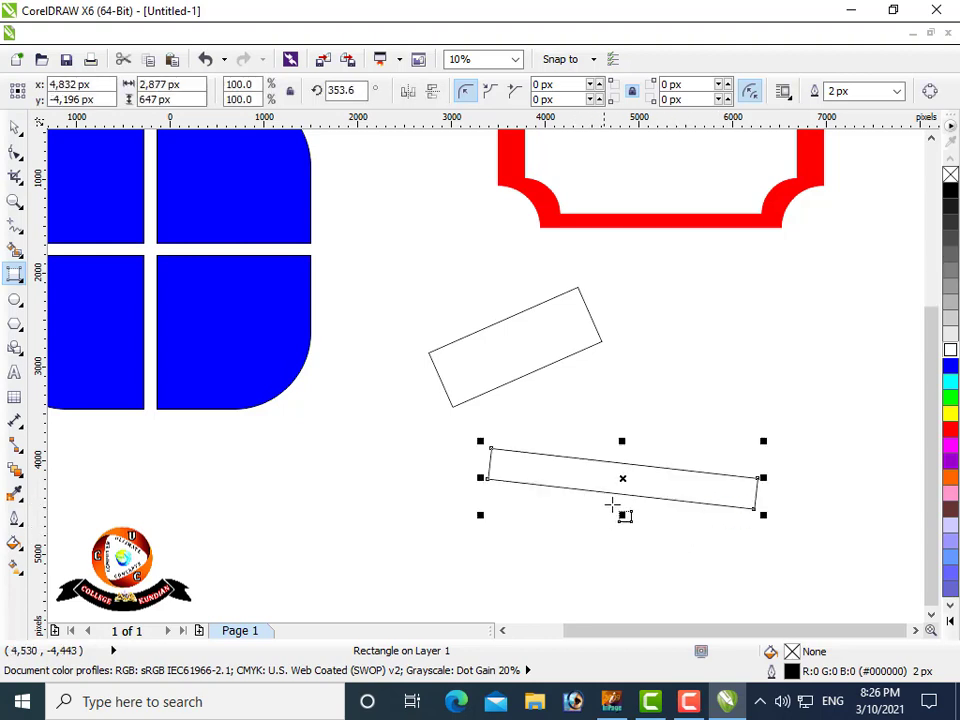
{"action": "left_click_drag", "start_coordinate": [622, 516], "coordinate": [609, 603]}
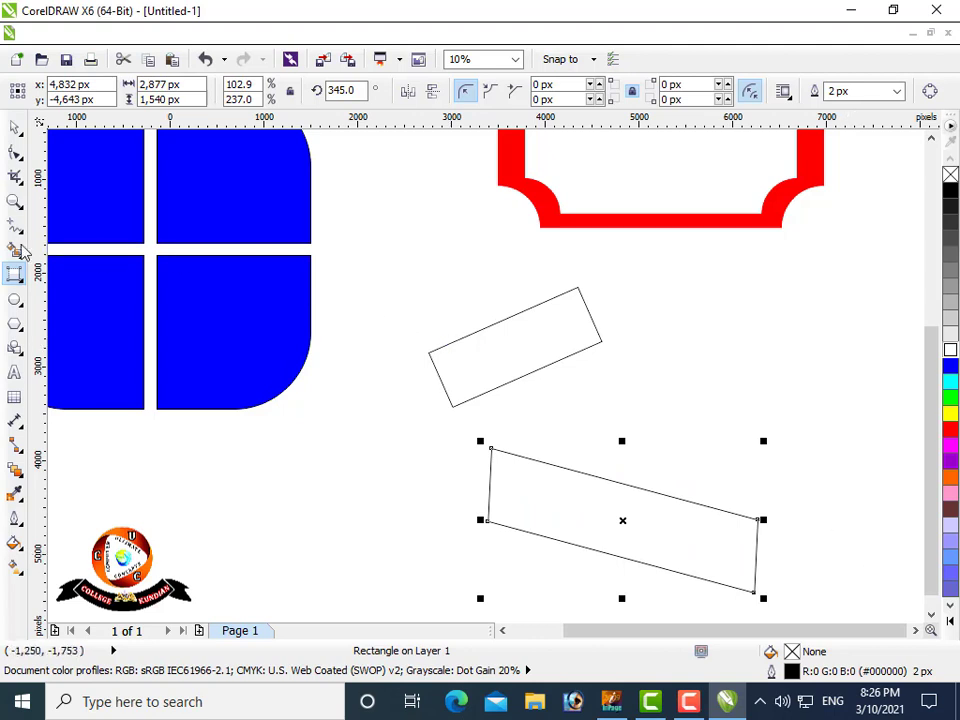
Delete both tilted rectangles below the red frame
{"action": "left_click", "coordinate": [14, 271]}
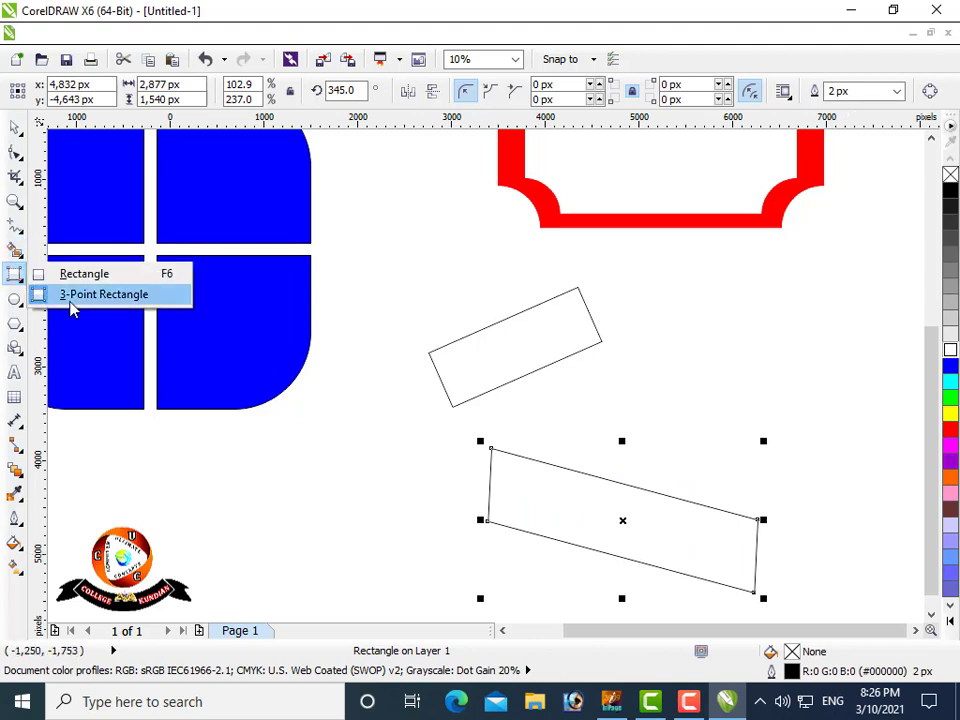
{"action": "left_click", "coordinate": [14, 127]}
{"action": "left_click_drag", "start_coordinate": [374, 280], "coordinate": [831, 598]}
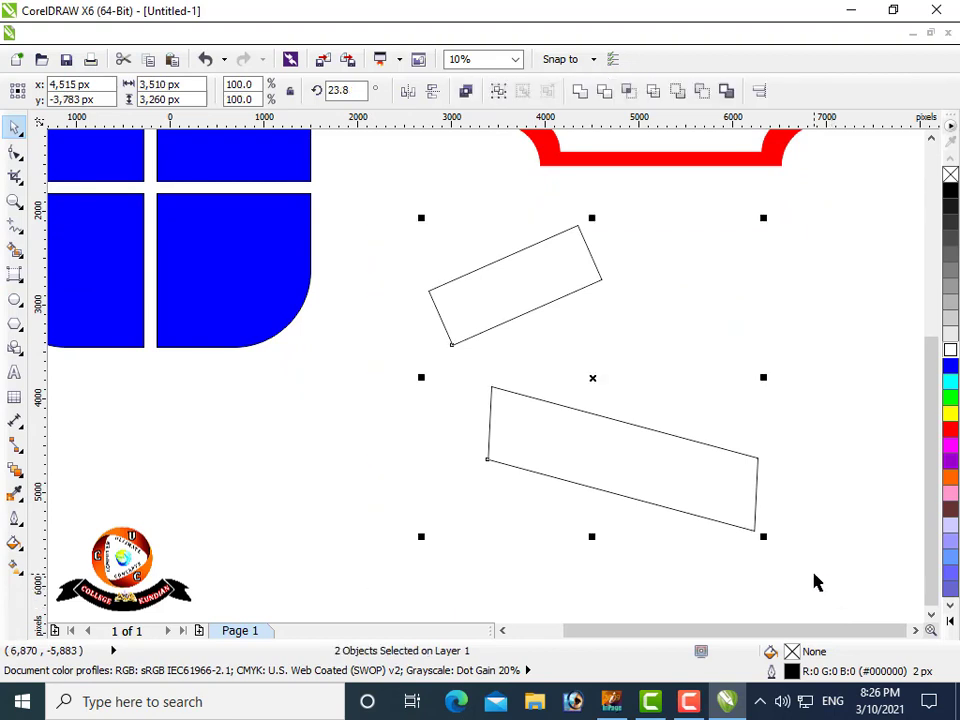
{"action": "key", "text": "Delete"}
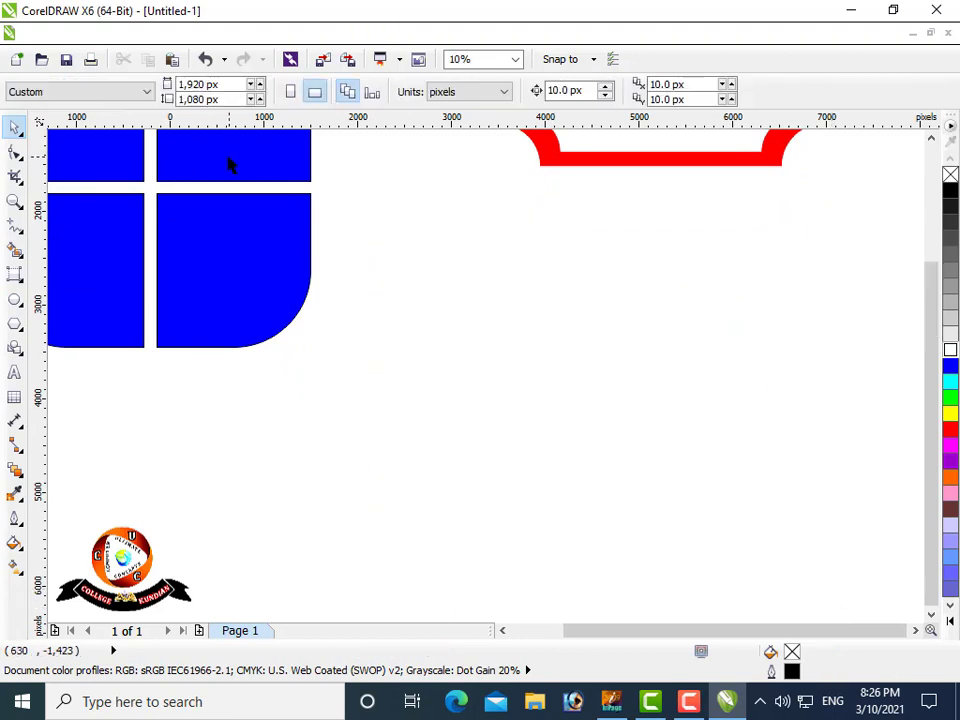
Draw a circle about 2,940 px in diameter below the red frame and move it to about x 3,910, y -3,833 px
{"action": "left_click", "coordinate": [14, 300]}
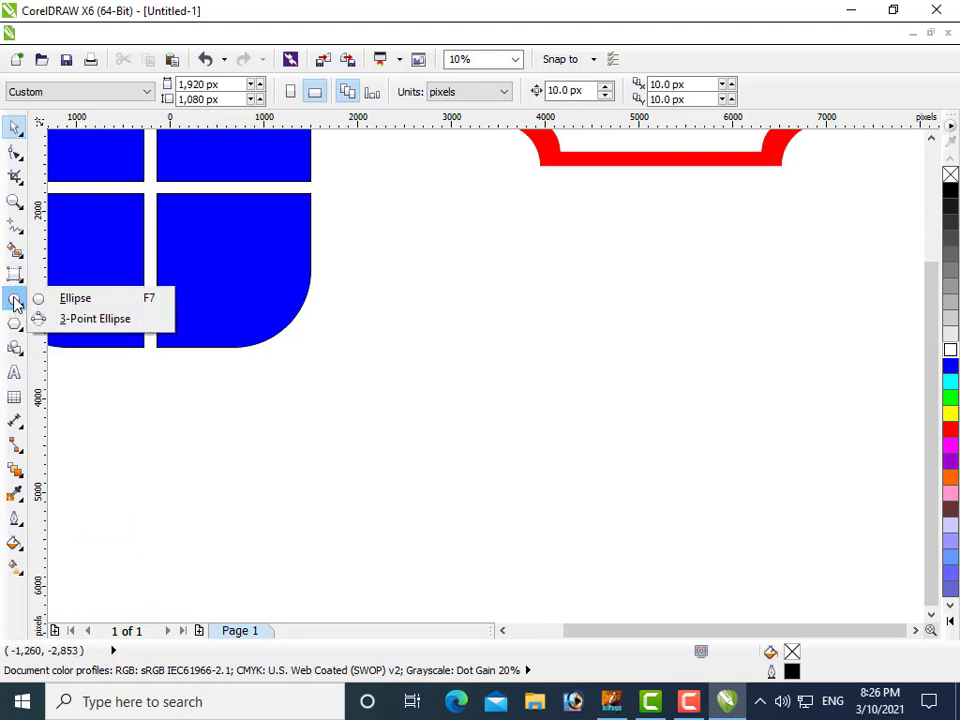
{"action": "left_click", "coordinate": [70, 298]}
{"action": "left_click_drag", "start_coordinate": [326, 310], "coordinate": [772, 547]}
{"action": "left_click_drag", "start_coordinate": [620, 526], "coordinate": [603, 438]}
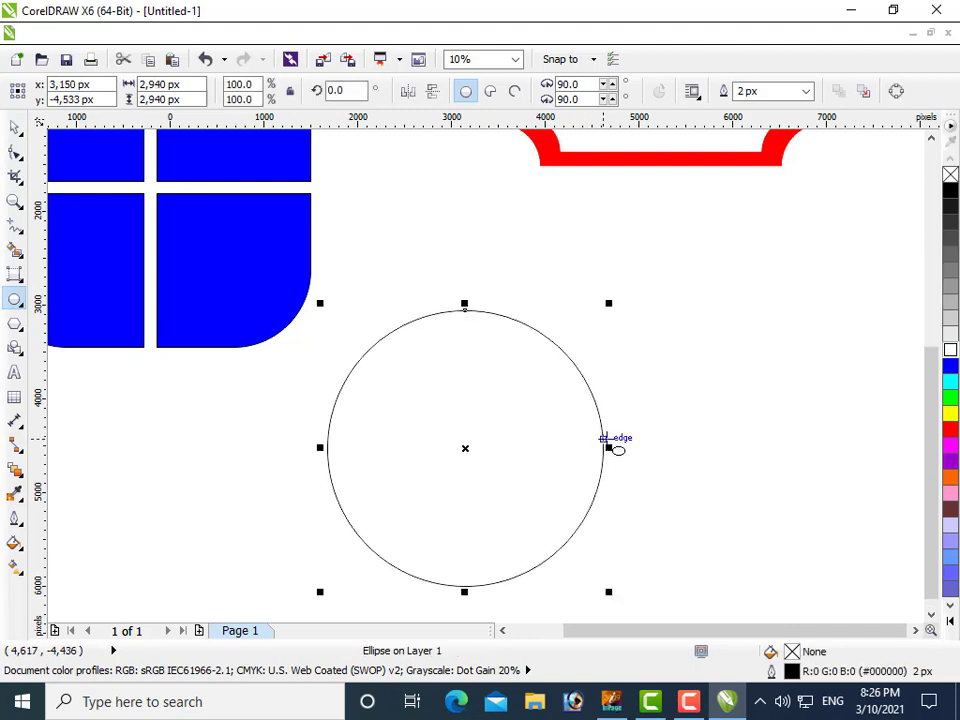
{"action": "left_click", "coordinate": [14, 127]}
{"action": "left_click_drag", "start_coordinate": [447, 405], "coordinate": [517, 339]}
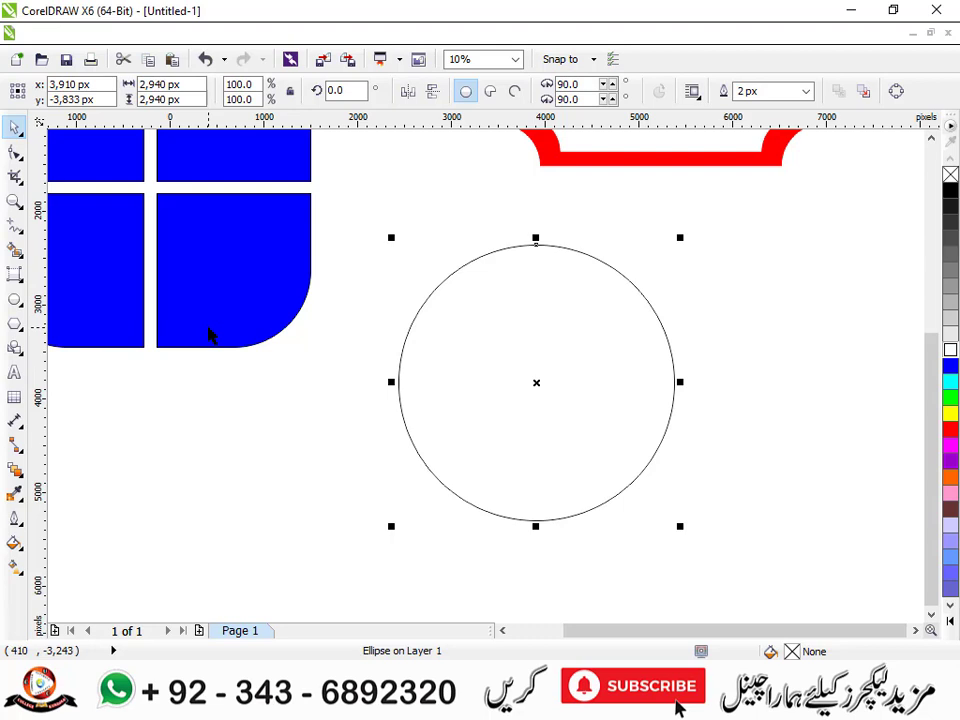
Select the circle's node with the Shape tool, try the arc and pie forms, and restore the full ellipse
{"action": "left_click", "coordinate": [14, 151]}
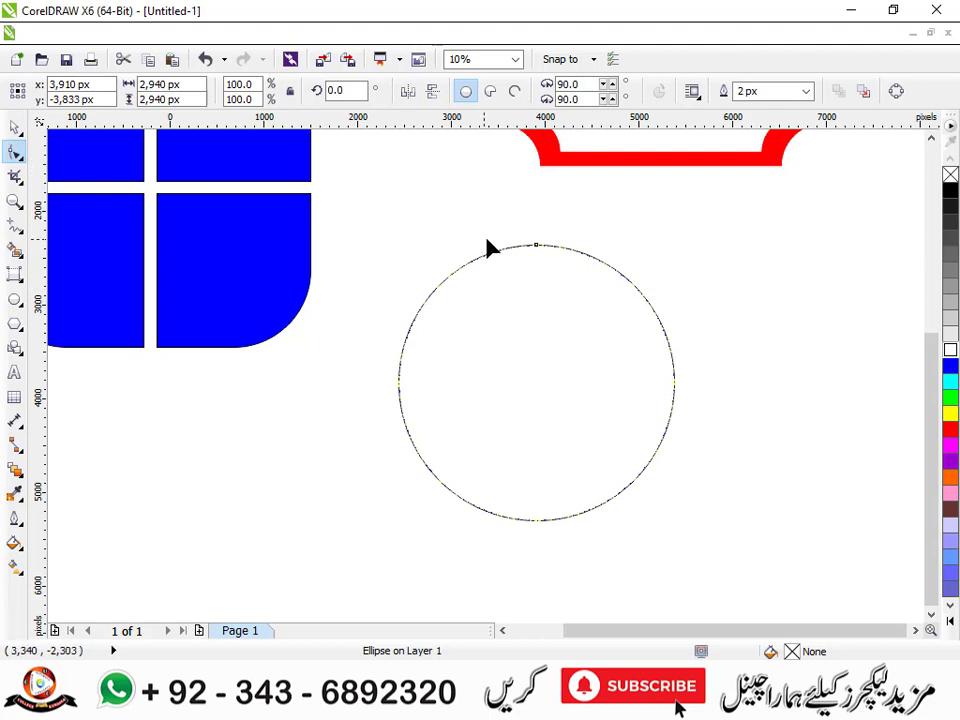
{"action": "left_click", "coordinate": [536, 246]}
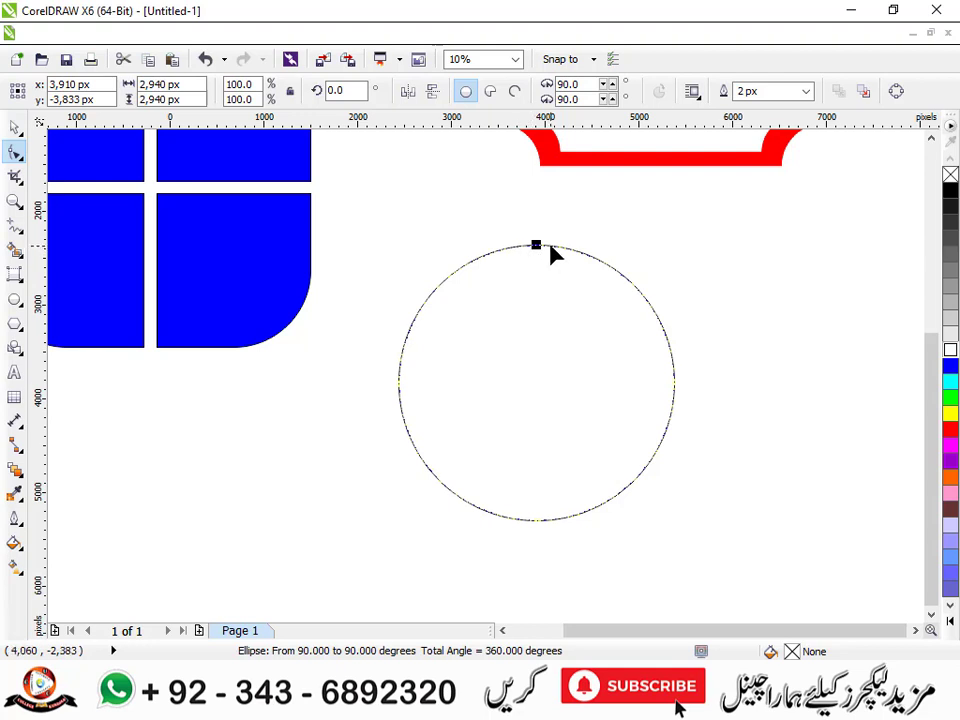
{"action": "left_click", "coordinate": [15, 126]}
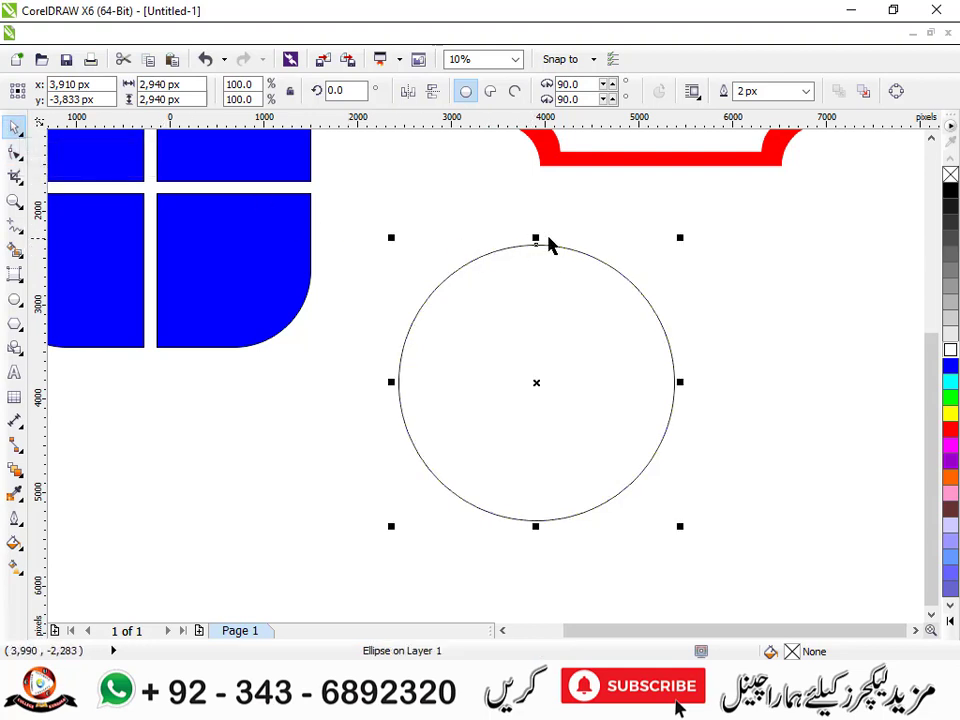
{"action": "left_click", "coordinate": [15, 151]}
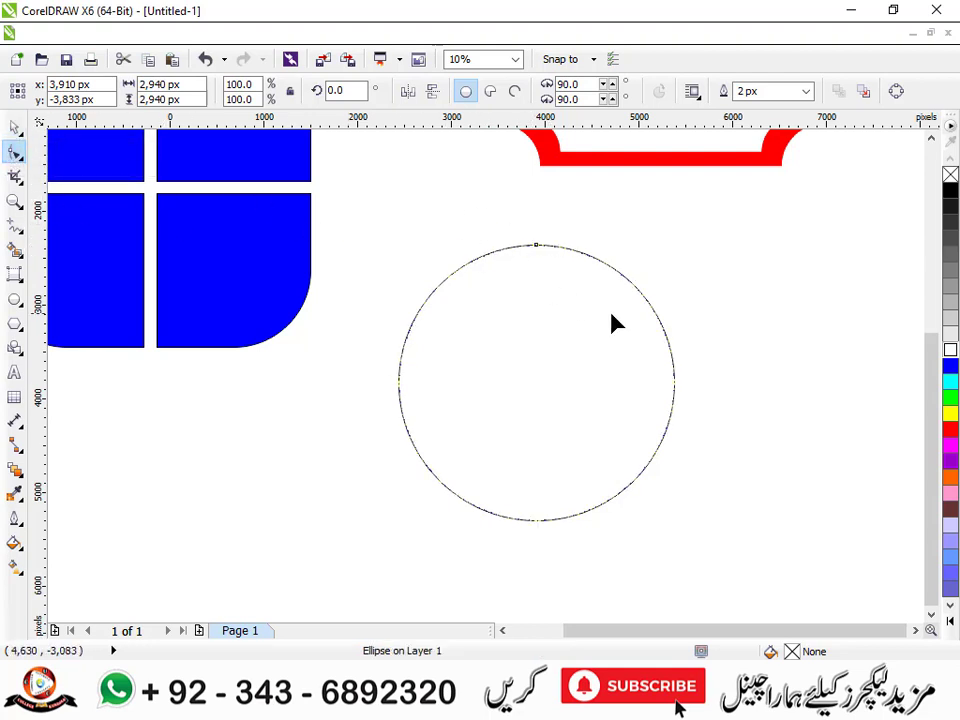
{"action": "left_click", "coordinate": [536, 246]}
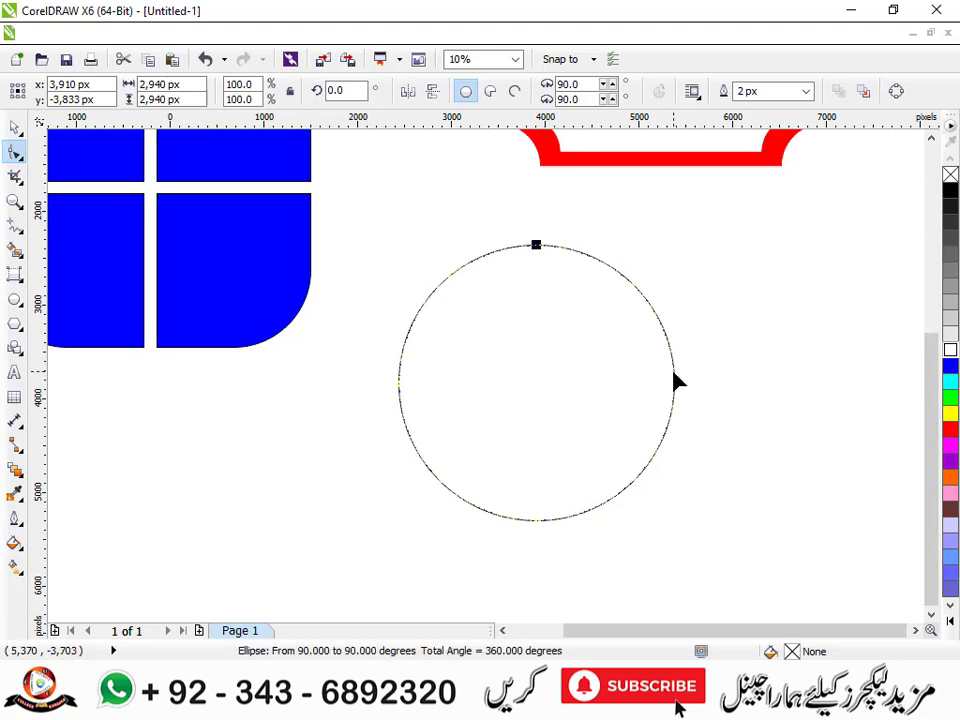
{"action": "left_click", "coordinate": [514, 92]}
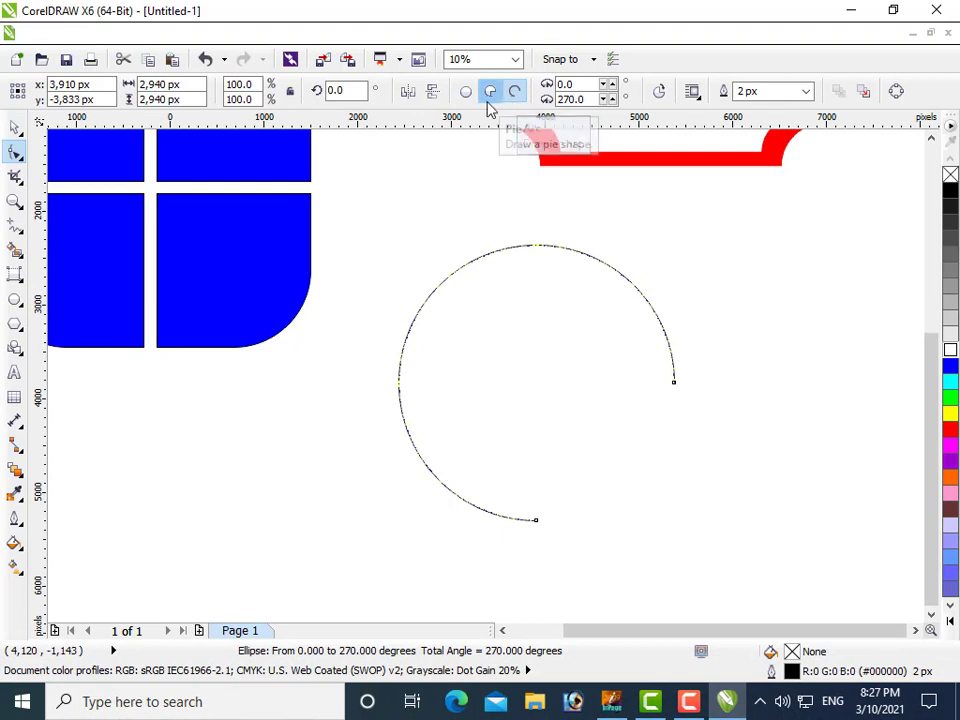
{"action": "left_click", "coordinate": [489, 97]}
{"action": "left_click", "coordinate": [514, 93]}
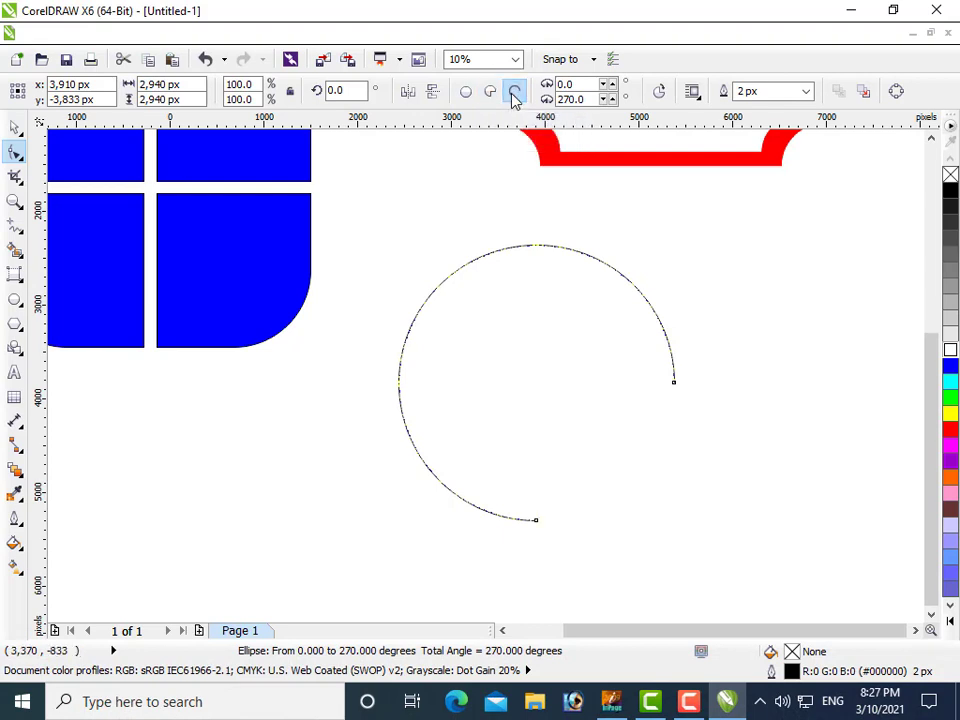
{"action": "left_click", "coordinate": [467, 93]}
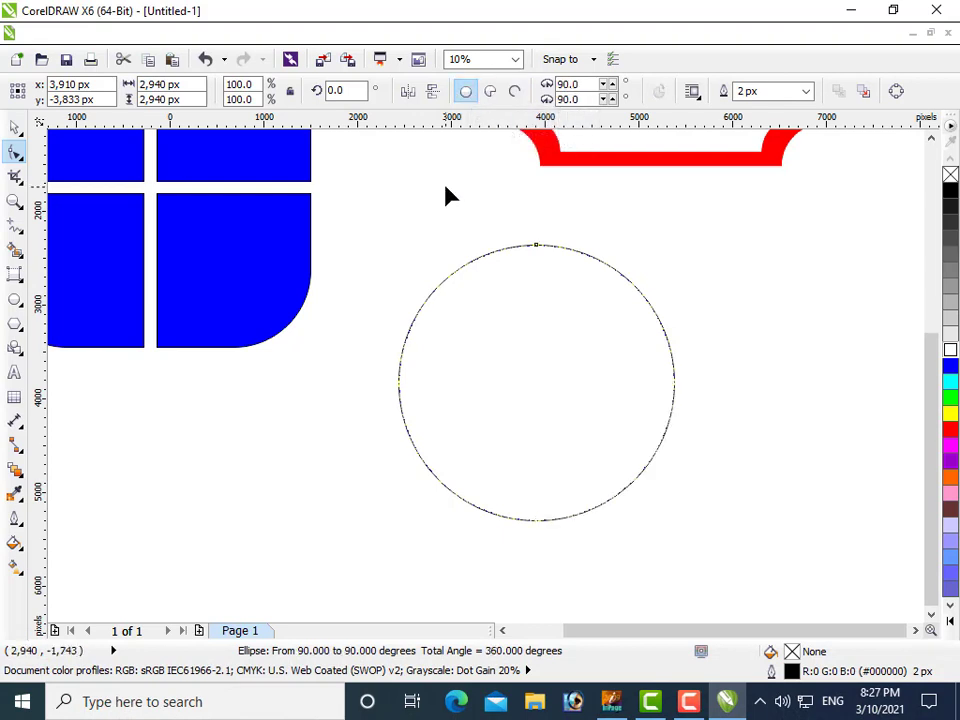
{"action": "left_click", "coordinate": [15, 127]}
{"action": "left_click", "coordinate": [355, 256]}
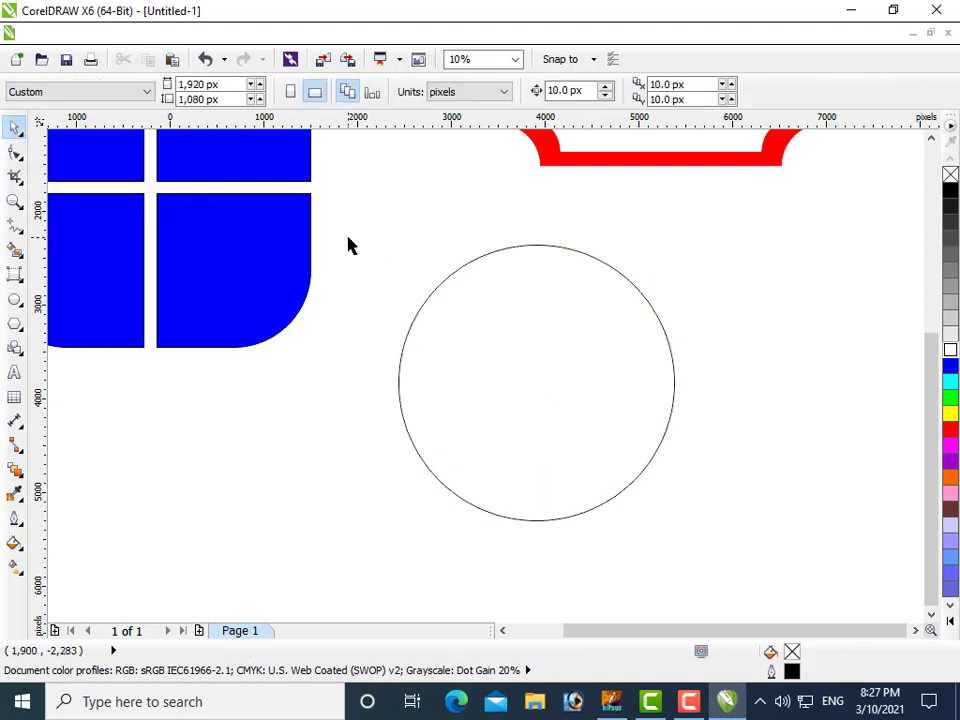
Try opening the circle by moving its top node along the outline with the Shape tool, and restore the full ellipse
{"action": "left_click", "coordinate": [553, 375]}
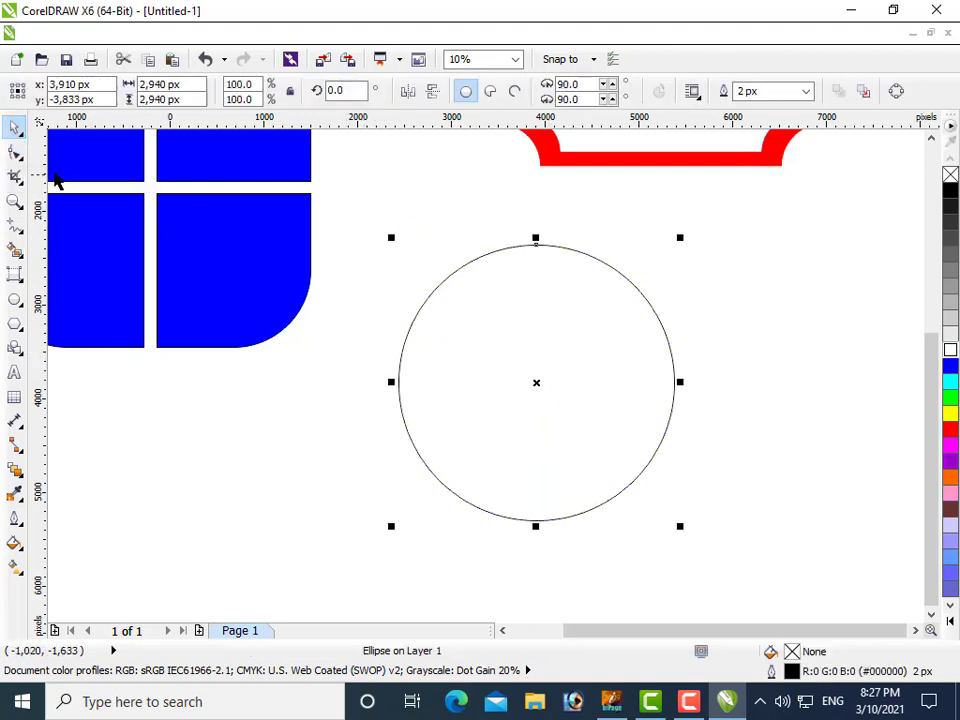
{"action": "left_click", "coordinate": [18, 160]}
{"action": "left_click", "coordinate": [55, 150]}
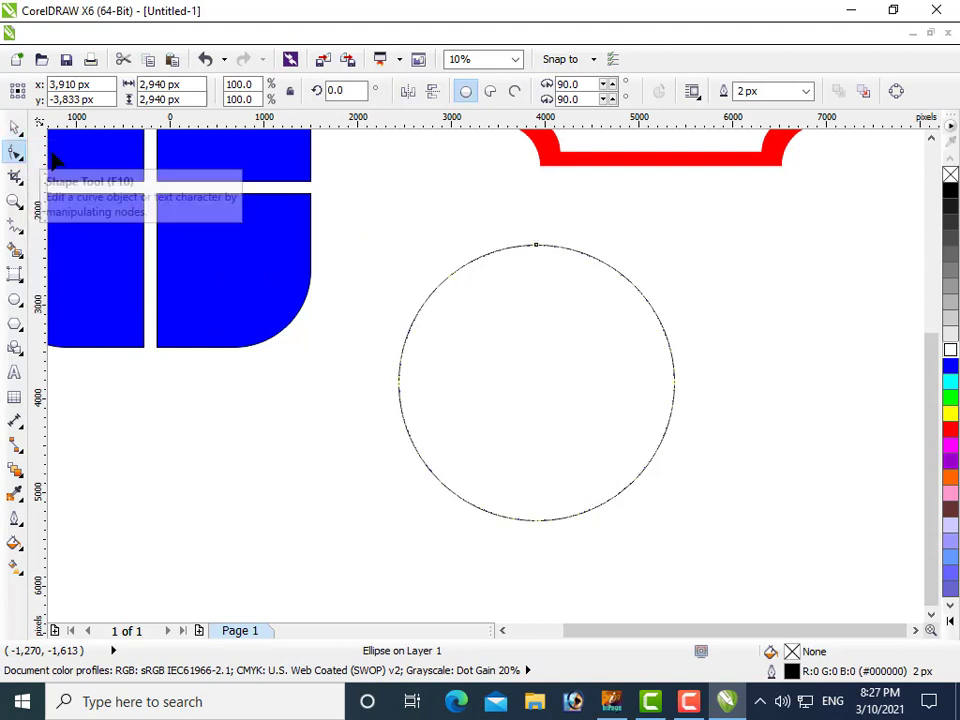
{"action": "mouse_move", "coordinate": [536, 244]}
{"action": "left_mouse_down"}
{"action": "mouse_move", "coordinate": [542, 220]}
{"action": "mouse_move", "coordinate": [537, 245]}
{"action": "mouse_move", "coordinate": [549, 274]}
{"action": "mouse_move", "coordinate": [603, 290]}
{"action": "mouse_move", "coordinate": [624, 321]}
{"action": "mouse_move", "coordinate": [570, 291]}
{"action": "mouse_move", "coordinate": [603, 330]}
{"action": "mouse_move", "coordinate": [615, 364]}
{"action": "mouse_move", "coordinate": [609, 394]}
{"action": "mouse_move", "coordinate": [564, 459]}
{"action": "mouse_move", "coordinate": [448, 400]}
{"action": "mouse_move", "coordinate": [463, 343]}
{"action": "mouse_move", "coordinate": [536, 444]}
{"action": "mouse_move", "coordinate": [657, 337]}
{"action": "left_mouse_up"}
{"action": "left_click", "coordinate": [466, 91]}
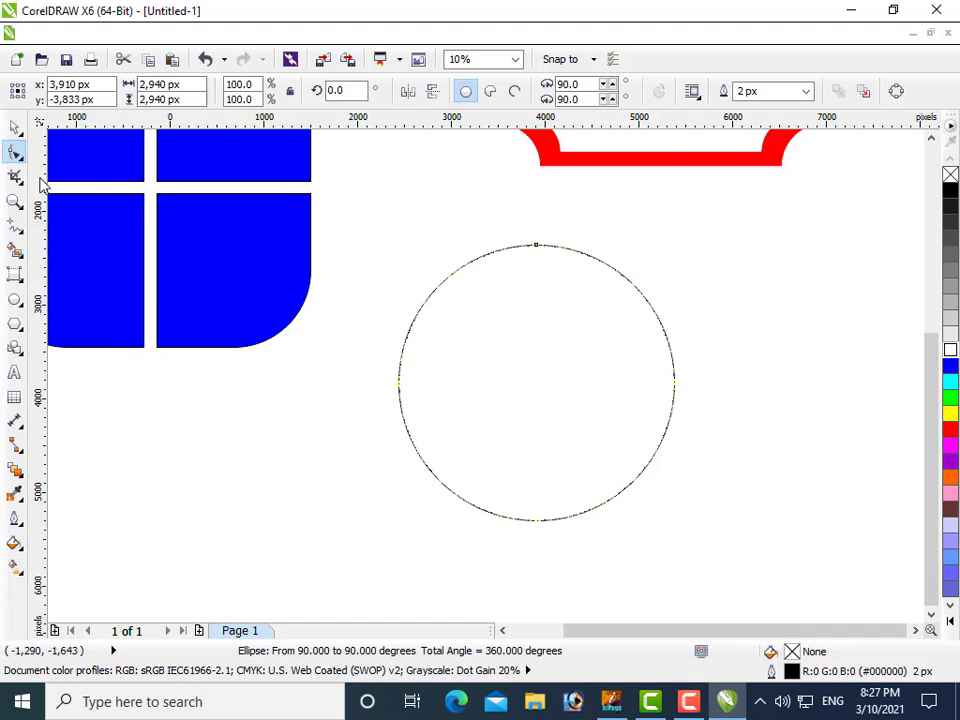
{"action": "left_click", "coordinate": [15, 127]}
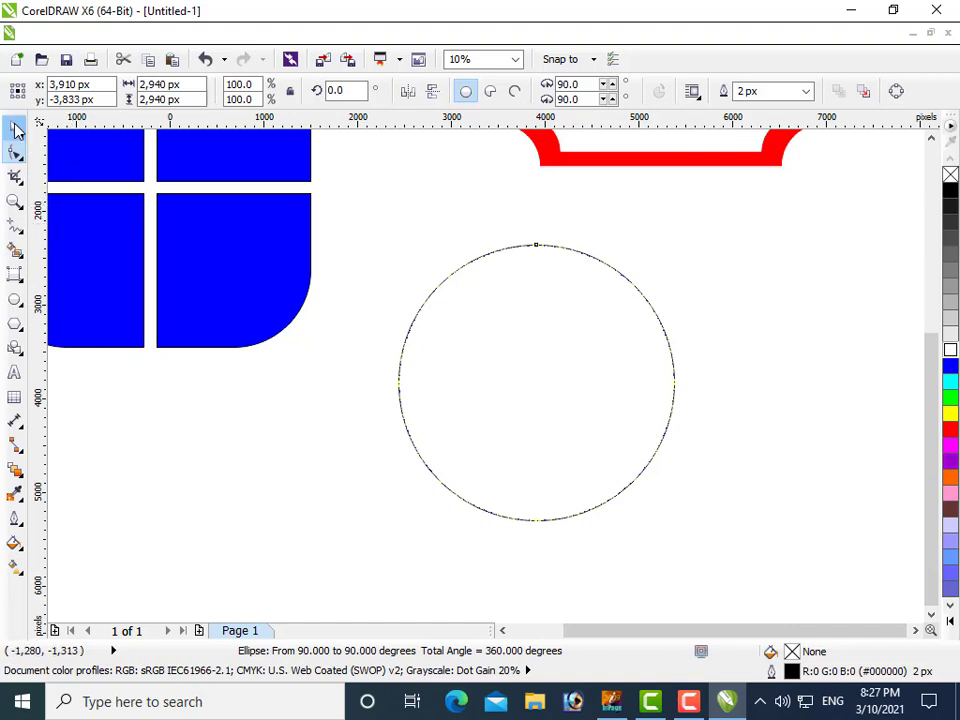
{"action": "left_click", "coordinate": [375, 287]}
Activate the Eraser tool on the circle and set its nib size to 200 px
{"action": "left_click", "coordinate": [527, 252]}
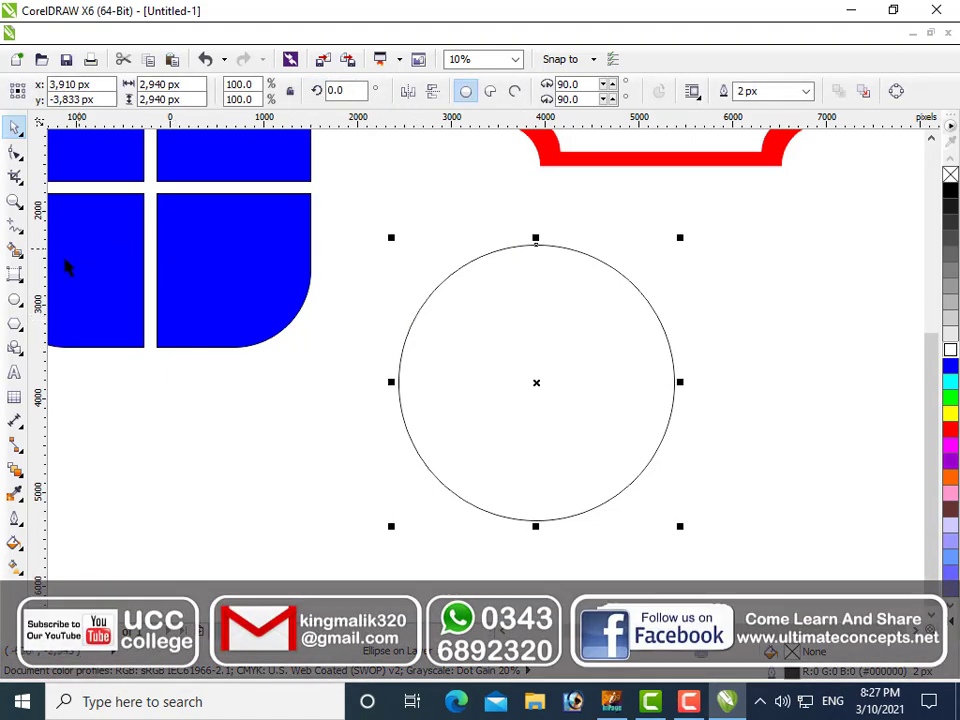
{"action": "left_click", "coordinate": [15, 182]}
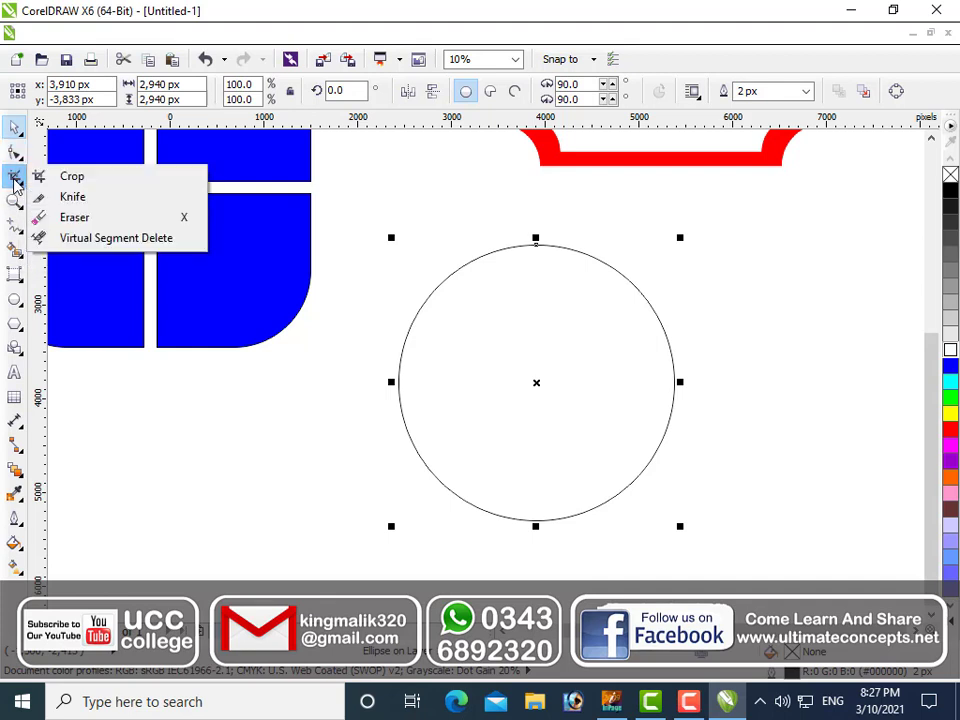
{"action": "left_click", "coordinate": [92, 219]}
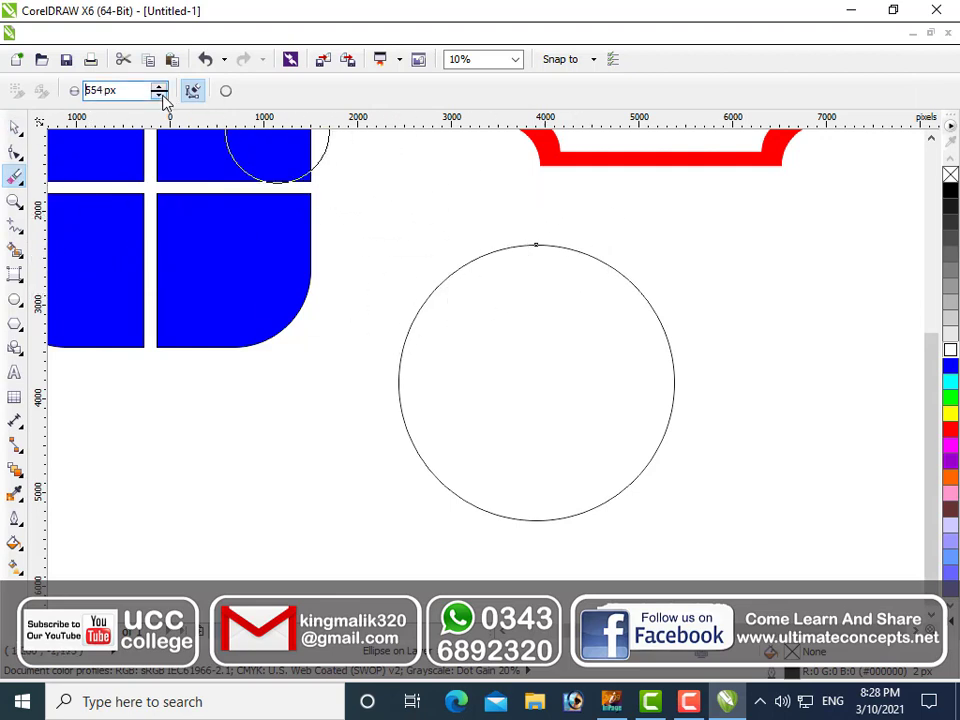
{"action": "left_click", "coordinate": [159, 95]}
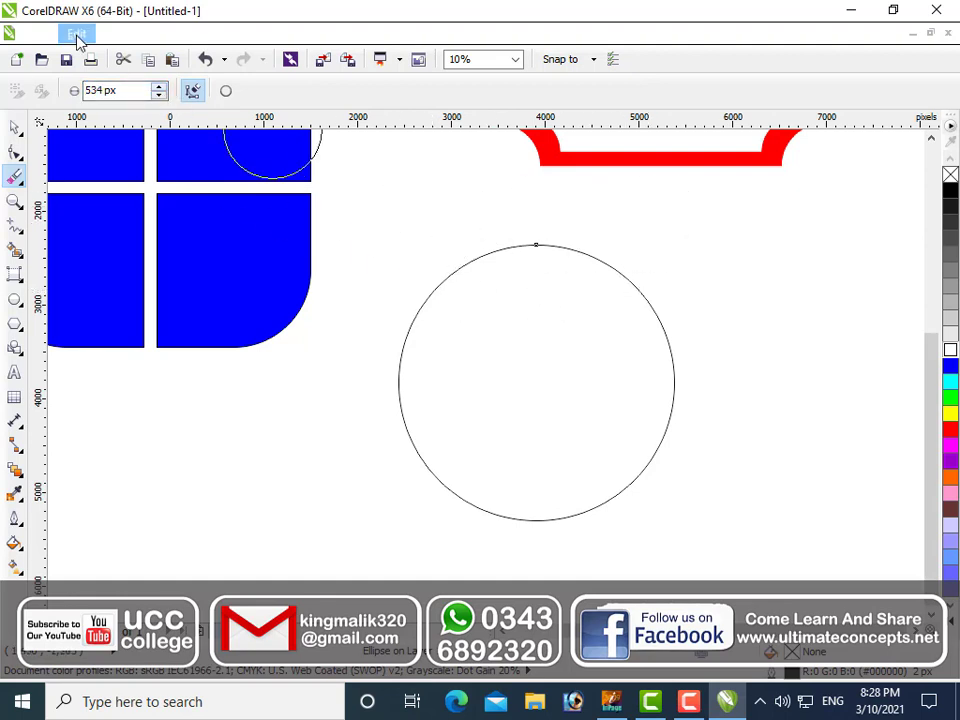
{"action": "double_click", "coordinate": [100, 90]}
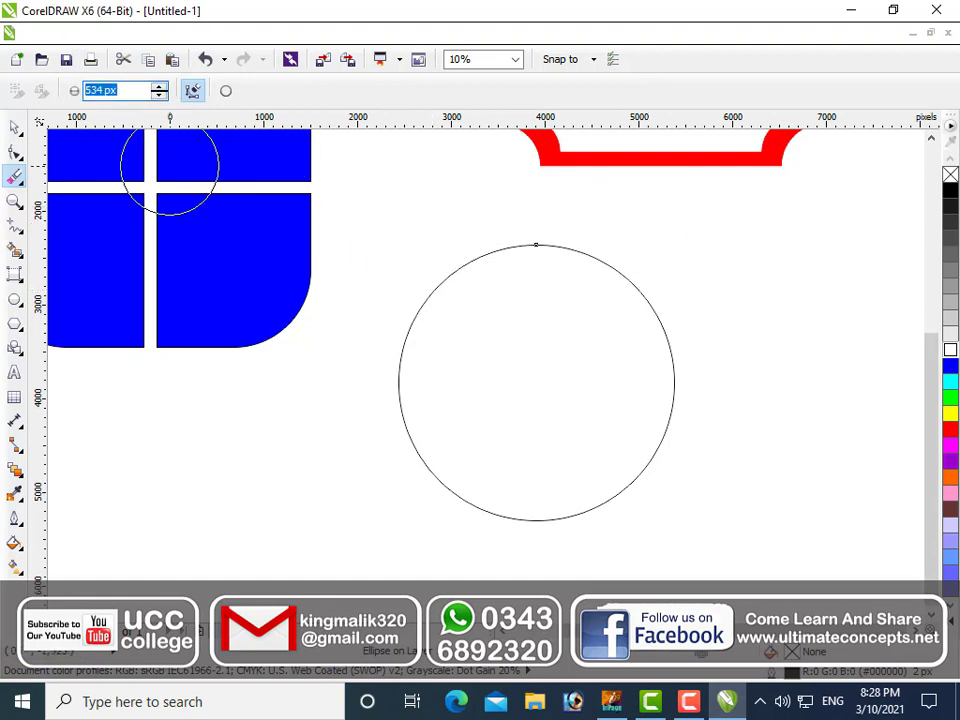
{"action": "type", "text": "200"}
{"action": "key", "text": "Return"}
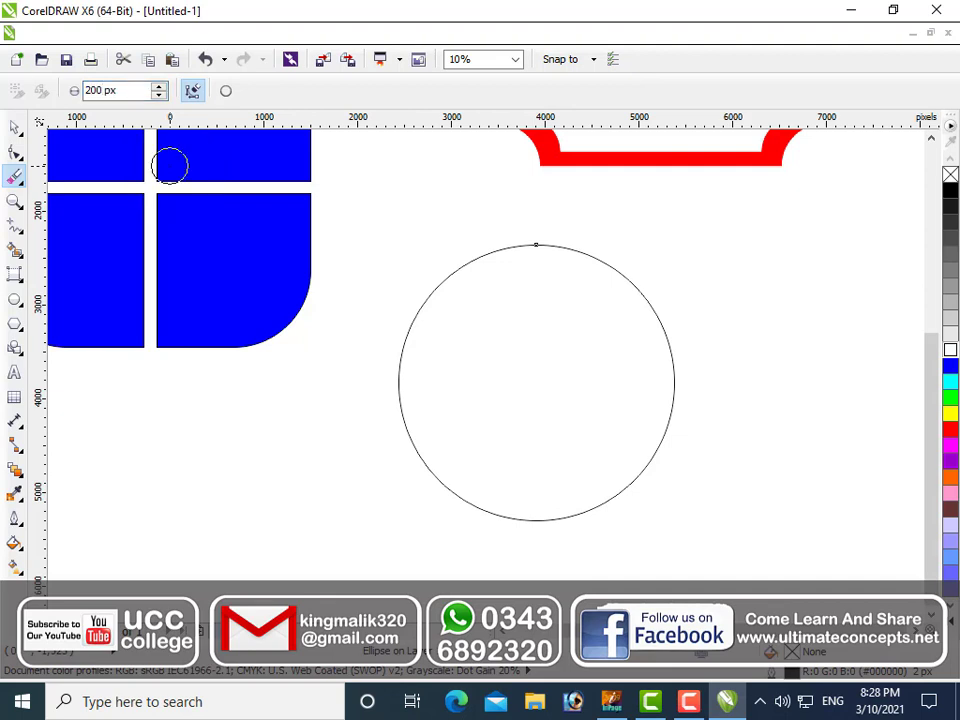
Erase three roughly parallel diagonal strips across the circle with the 200 px eraser and fill the remaining pieces red
{"action": "left_click", "coordinate": [663, 228]}
{"action": "left_click", "coordinate": [336, 416]}
{"action": "left_click", "coordinate": [729, 291]}
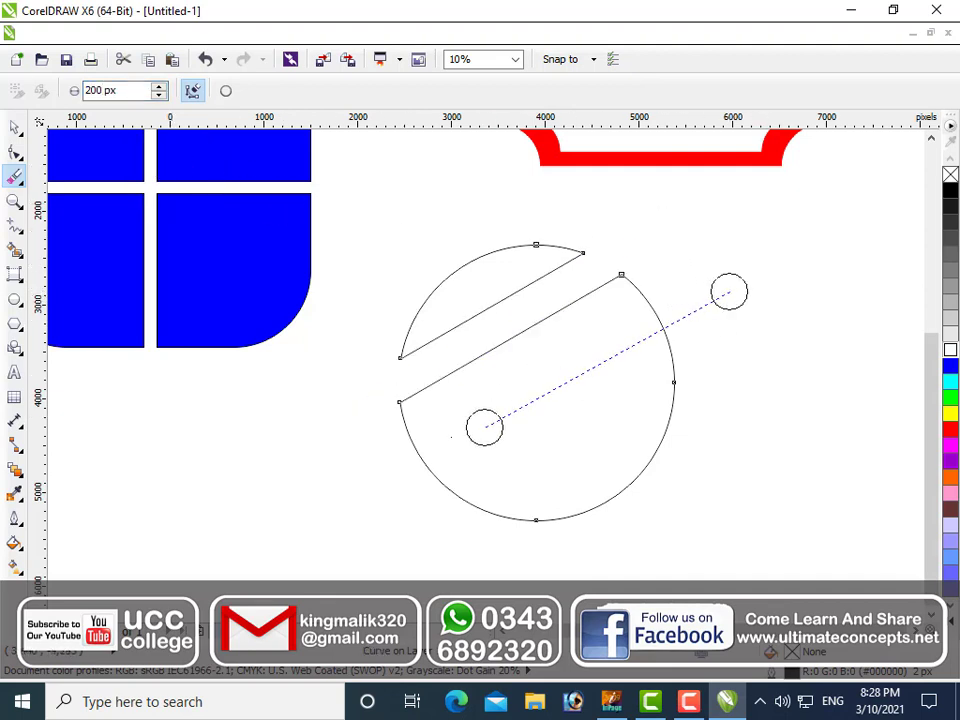
{"action": "left_click", "coordinate": [363, 491]}
{"action": "left_click", "coordinate": [744, 369]}
{"action": "left_click", "coordinate": [435, 527]}
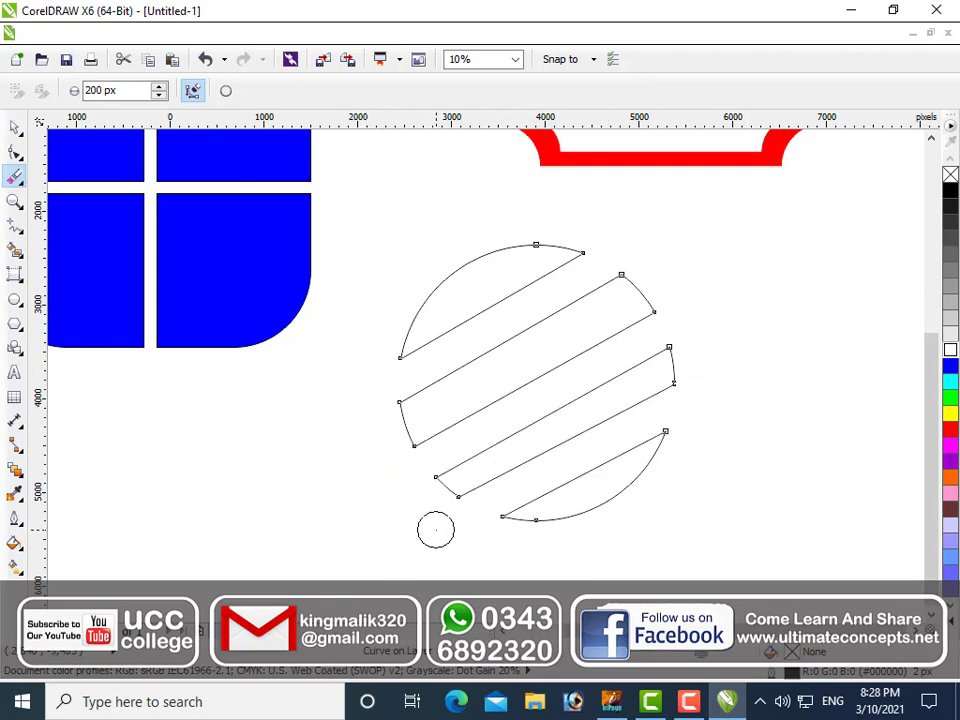
{"action": "left_click", "coordinate": [950, 429]}
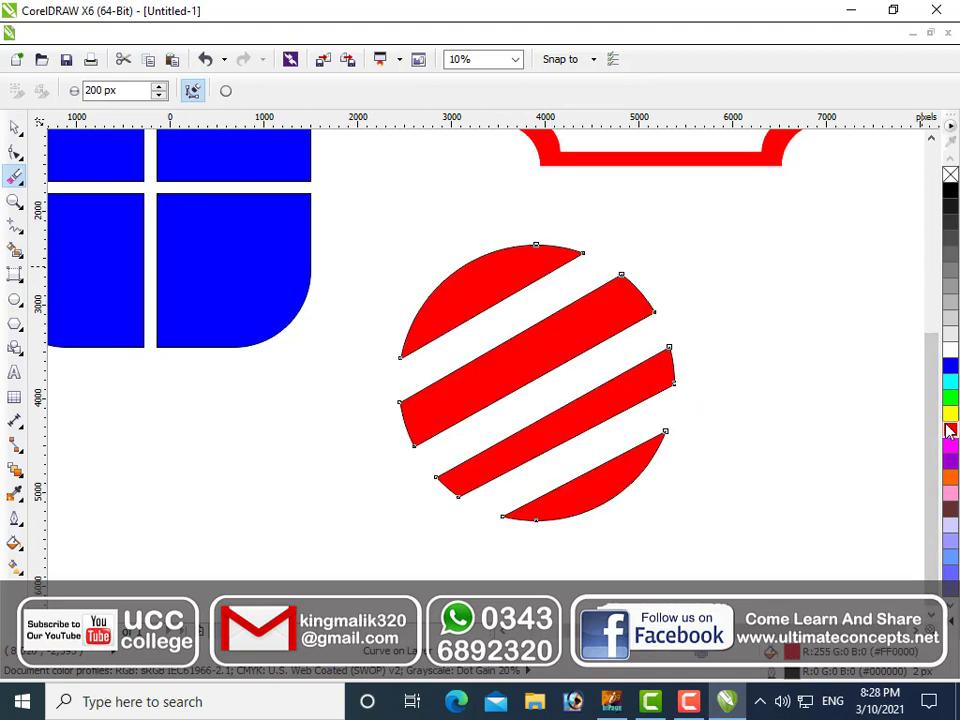
{"action": "left_click", "coordinate": [14, 128]}
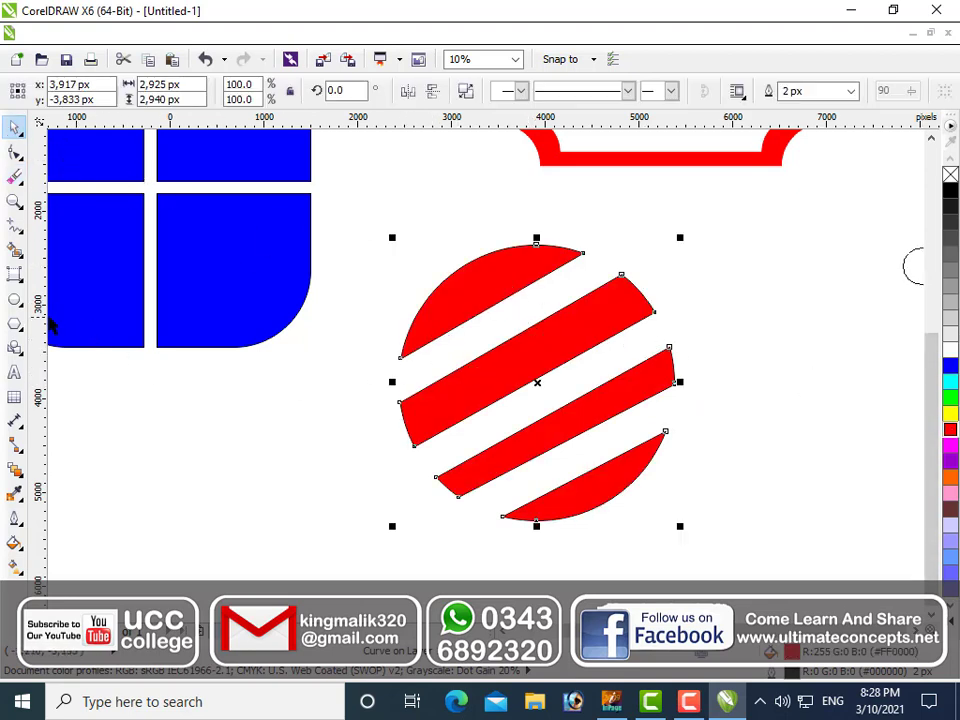
Draw a wide ellipse about 5,220 by 2,400 px below the striped red circle
{"action": "left_click", "coordinate": [14, 298]}
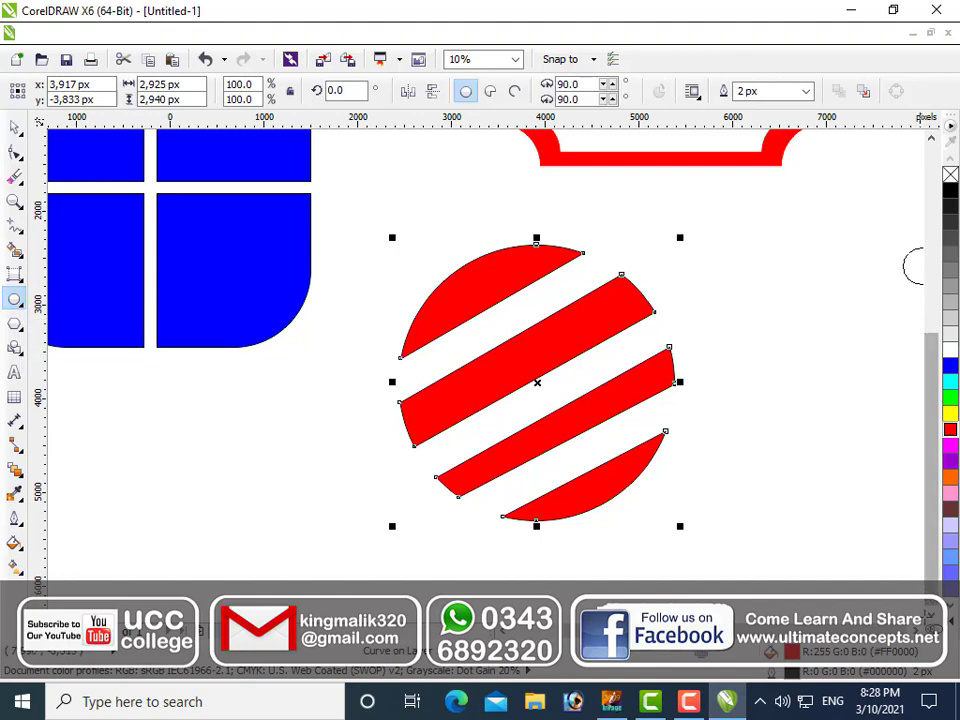
{"action": "scroll", "coordinate": [321, 364], "scroll_direction": "down", "scroll_amount": 5}
{"action": "left_click_drag", "start_coordinate": [230, 343], "coordinate": [386, 447]}
{"action": "mouse_move", "coordinate": [433, 476]}
{"action": "left_mouse_down"}
{"action": "mouse_move", "coordinate": [726, 561]}
{"action": "mouse_move", "coordinate": [716, 575]}
{"action": "left_mouse_up"}
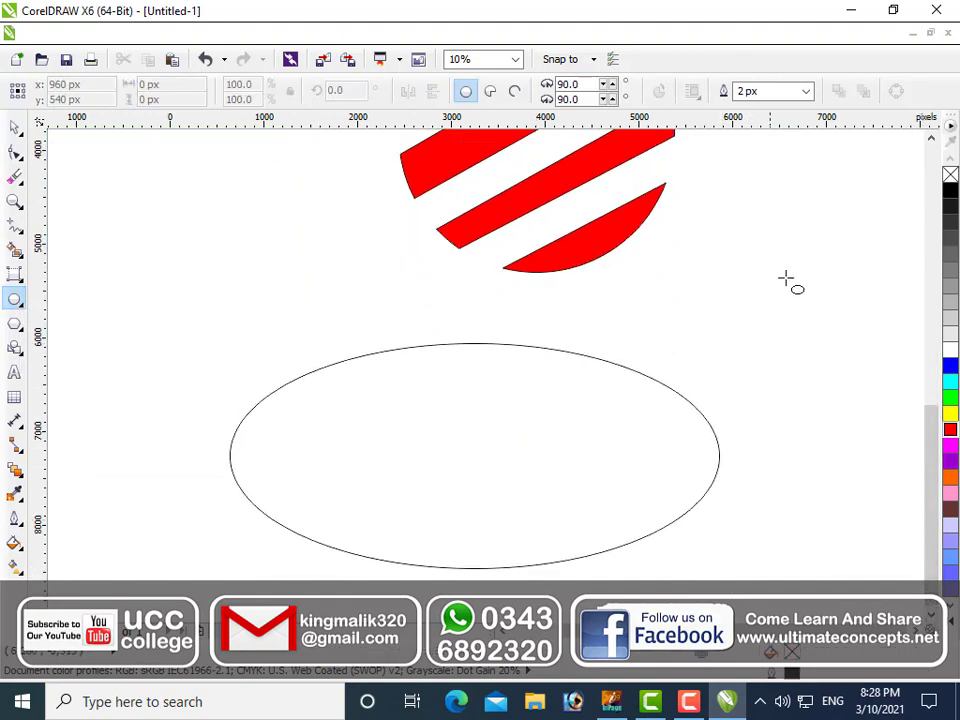
Open the wide ellipse into a pie with the Shape tool by moving its top node inward to an ending angle of about 79.79°
{"action": "left_click", "coordinate": [14, 150]}
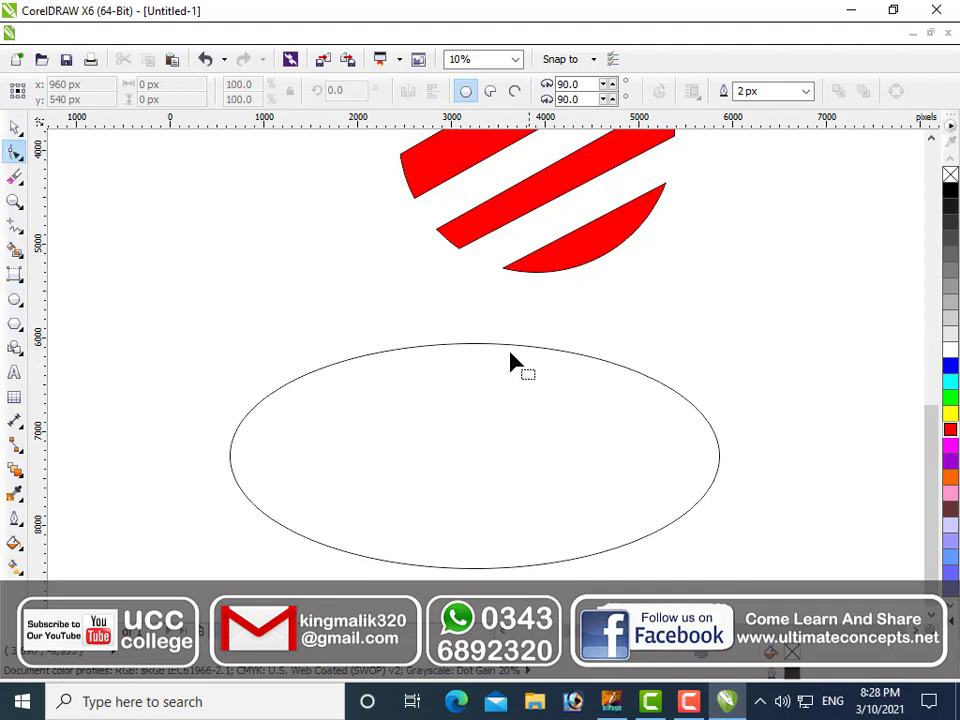
{"action": "left_click", "coordinate": [502, 346]}
{"action": "left_click", "coordinate": [474, 344]}
{"action": "left_click_drag", "start_coordinate": [474, 344], "coordinate": [512, 374]}
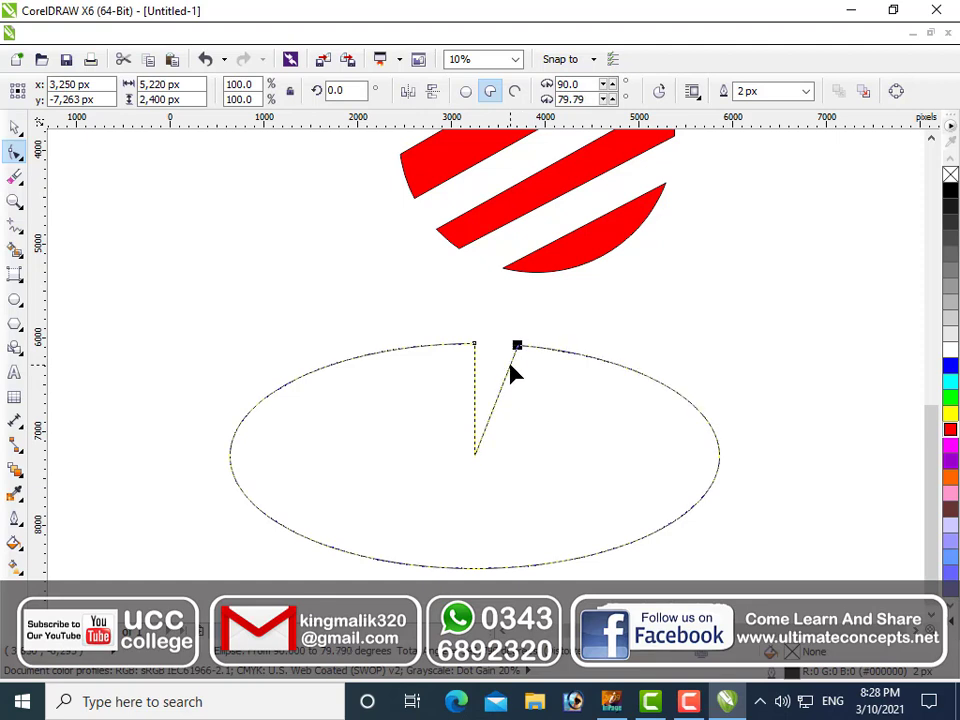
Move the pie shape to about x 3,360, y -6,983 px and delete it
{"action": "left_click", "coordinate": [930, 139]}
{"action": "left_click", "coordinate": [15, 127]}
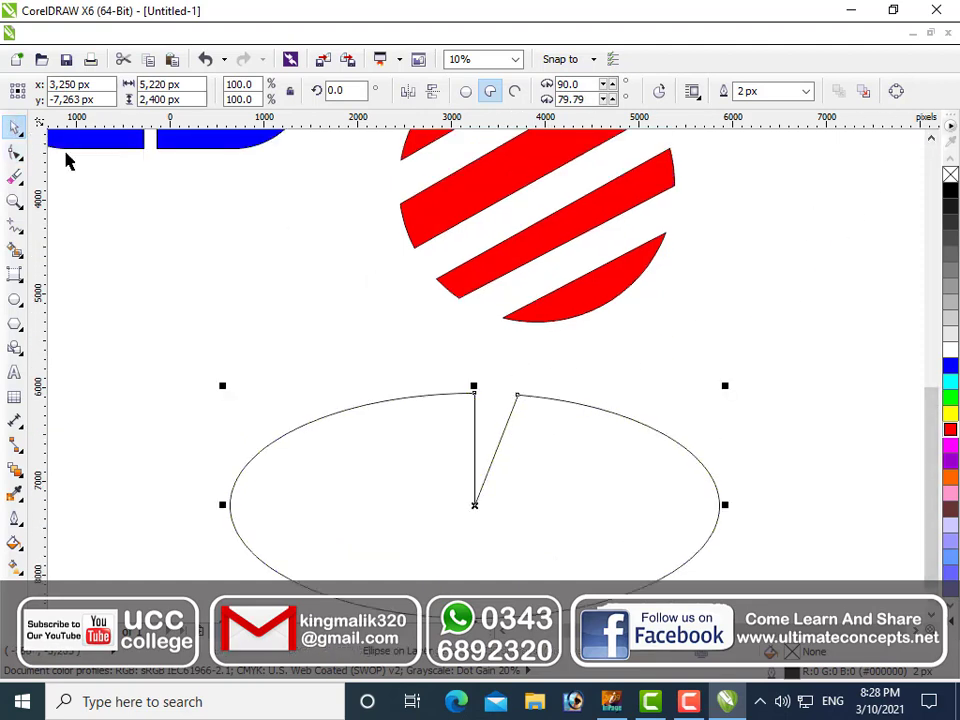
{"action": "left_click_drag", "start_coordinate": [571, 482], "coordinate": [581, 456]}
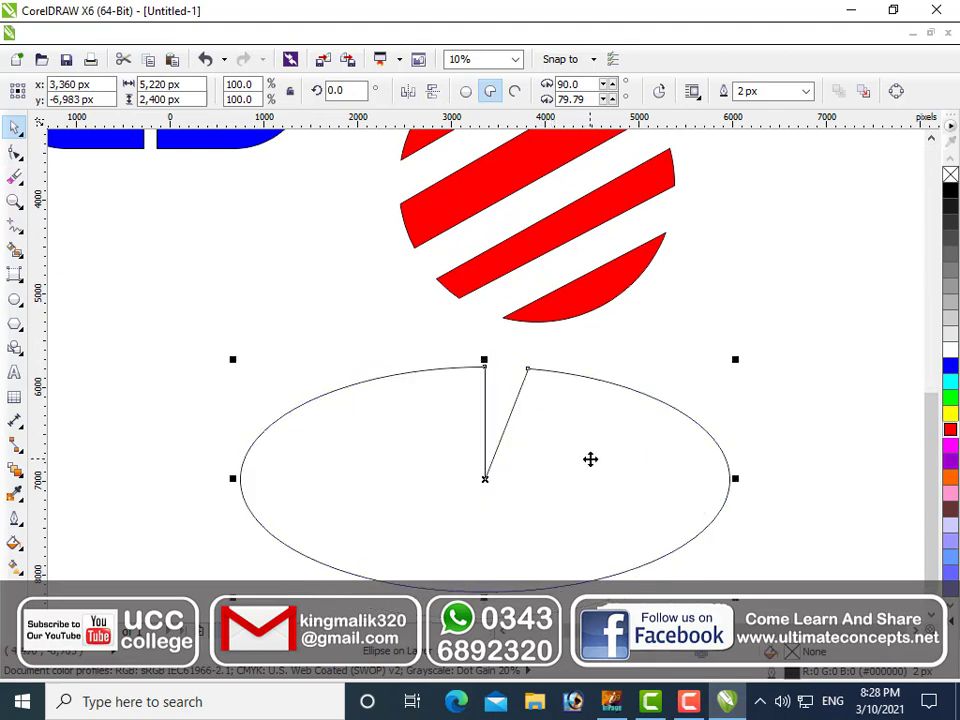
{"action": "key", "text": "Delete"}
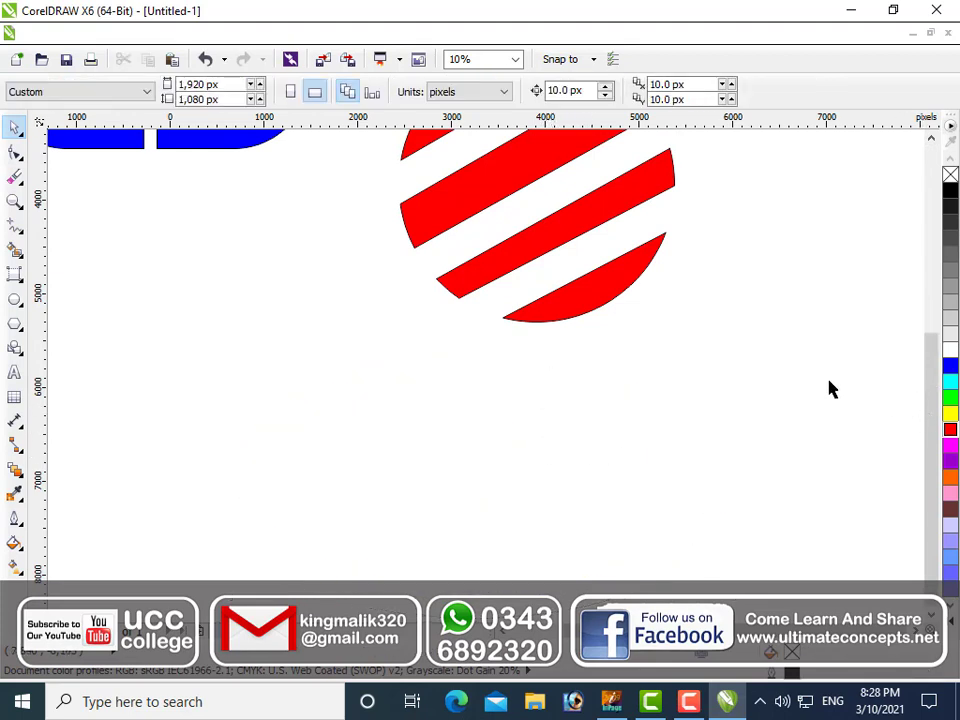
Draw a tilted 3-point ellipse about 2,133 px wide and 2,452 px high overall, below and to the left of the striped circle
{"action": "left_click", "coordinate": [15, 300]}
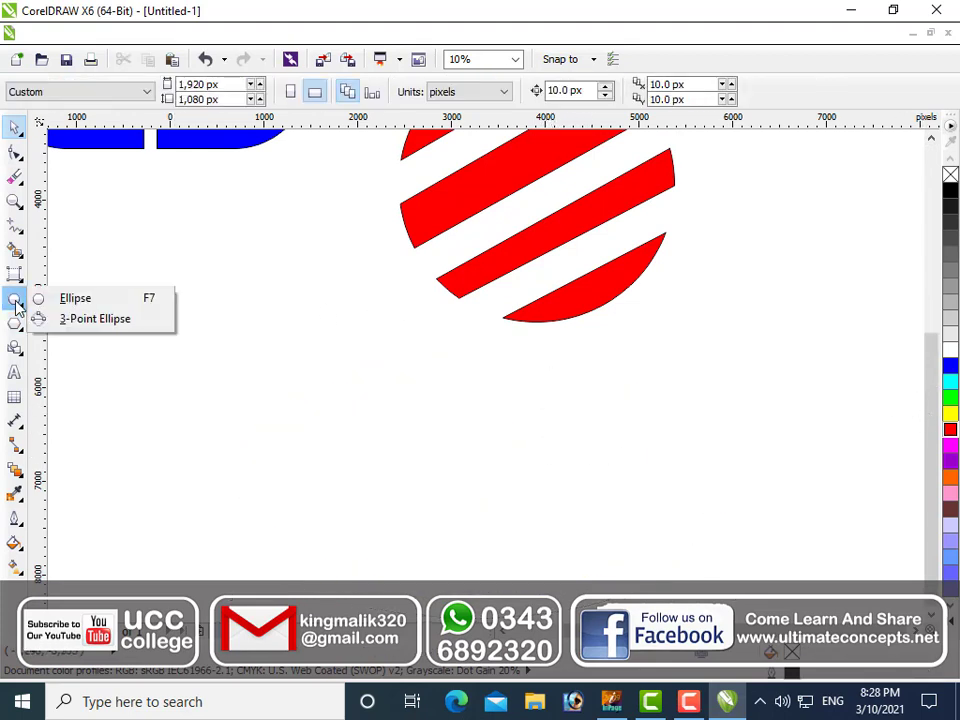
{"action": "left_click", "coordinate": [86, 322]}
{"action": "left_click_drag", "start_coordinate": [167, 388], "coordinate": [272, 467]}
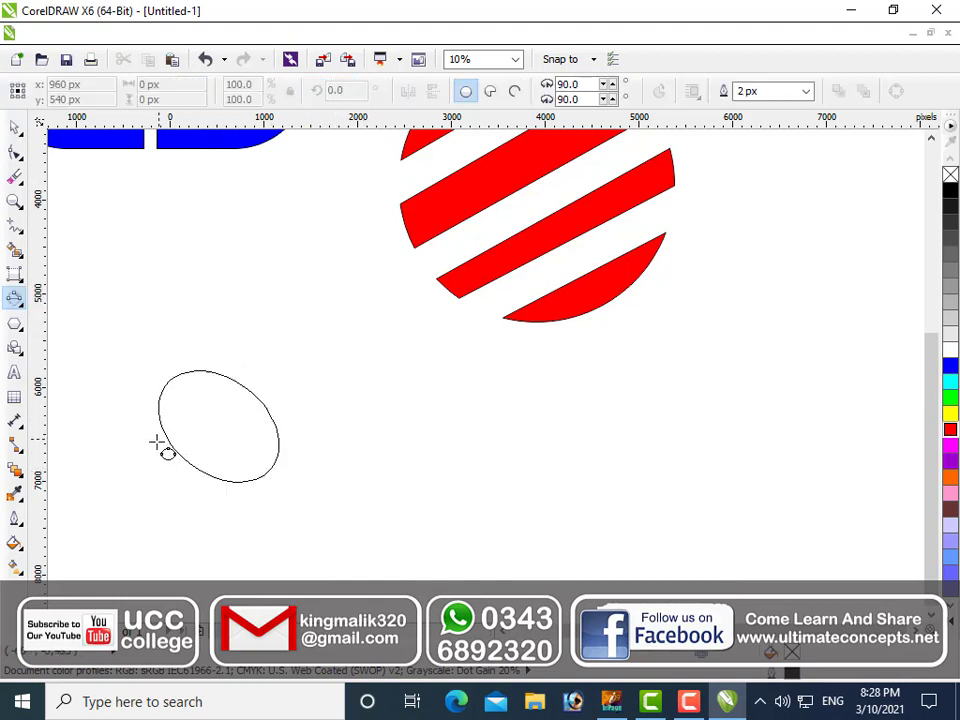
{"action": "left_click", "coordinate": [293, 312]}
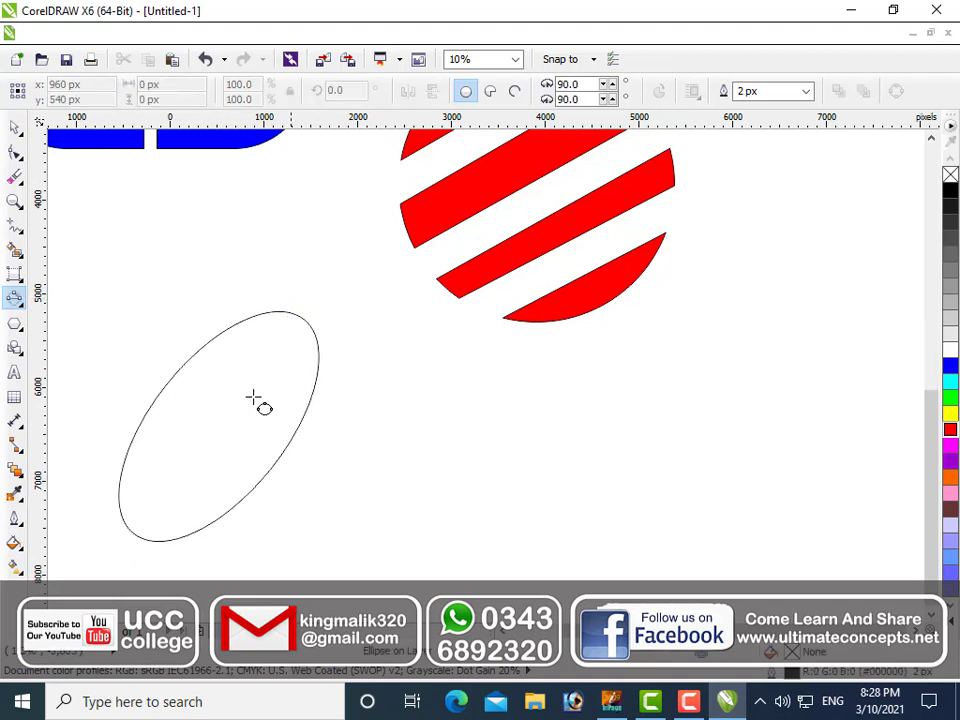
Draw a rectangle about 1,720 by 1,300 px overlapping the right side of the tilted ellipse, and deselect it
{"action": "left_click", "coordinate": [22, 272]}
{"action": "left_click", "coordinate": [70, 272]}
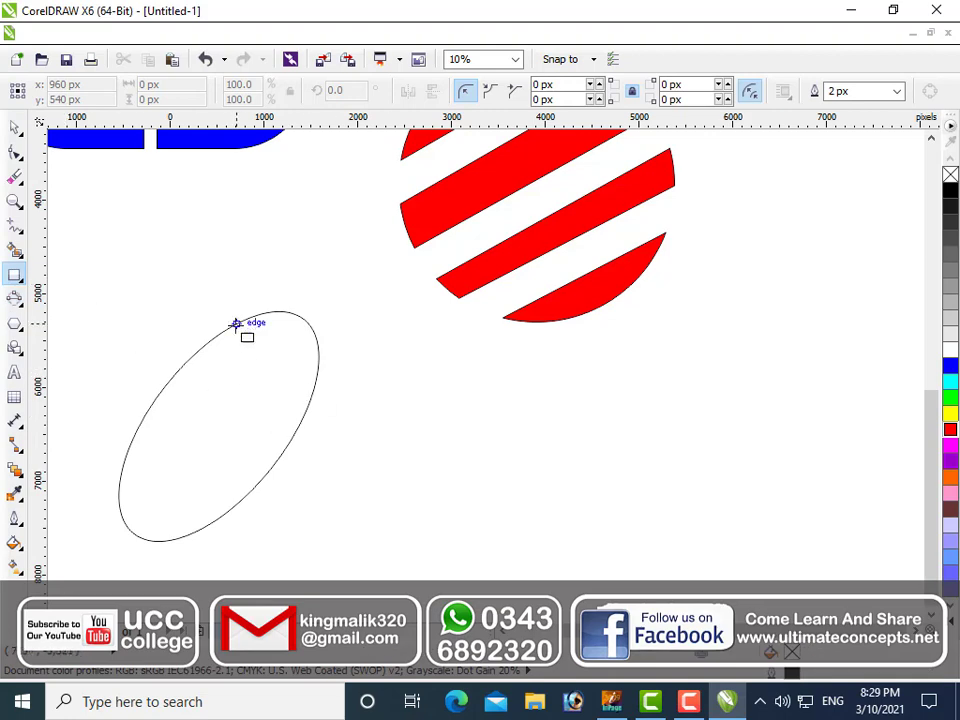
{"action": "left_click_drag", "start_coordinate": [229, 379], "coordinate": [396, 500]}
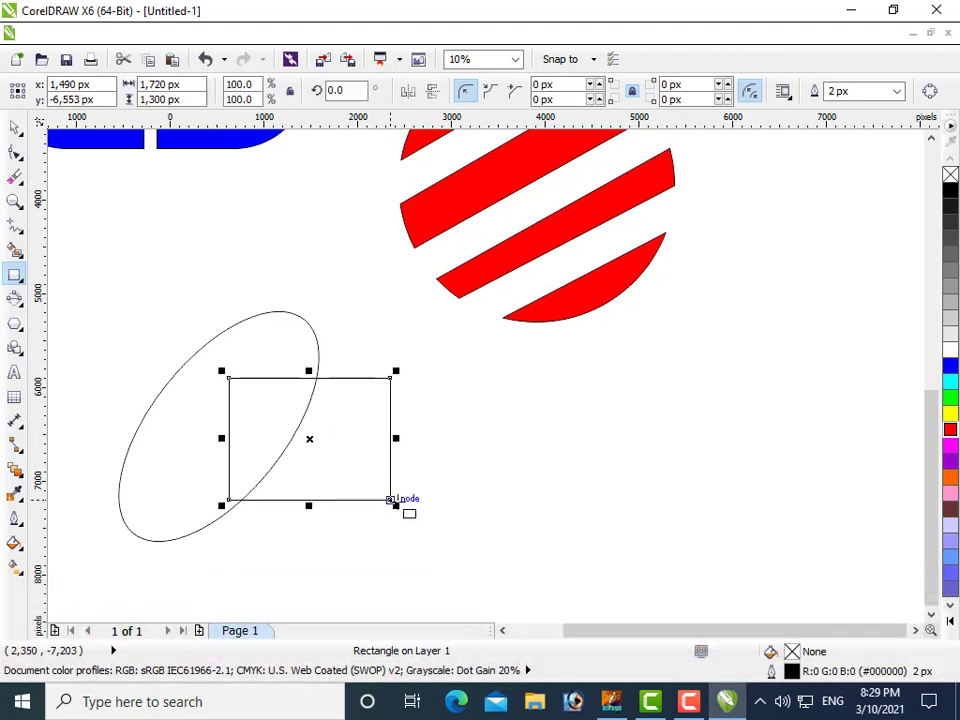
{"action": "left_click", "coordinate": [15, 127]}
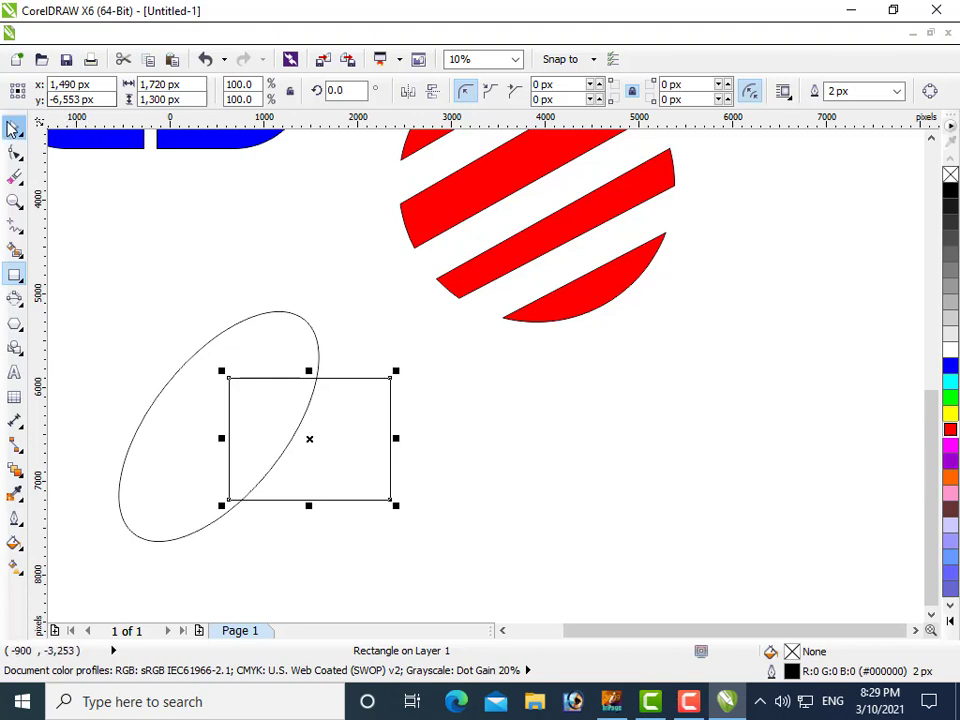
{"action": "left_click", "coordinate": [438, 413]}
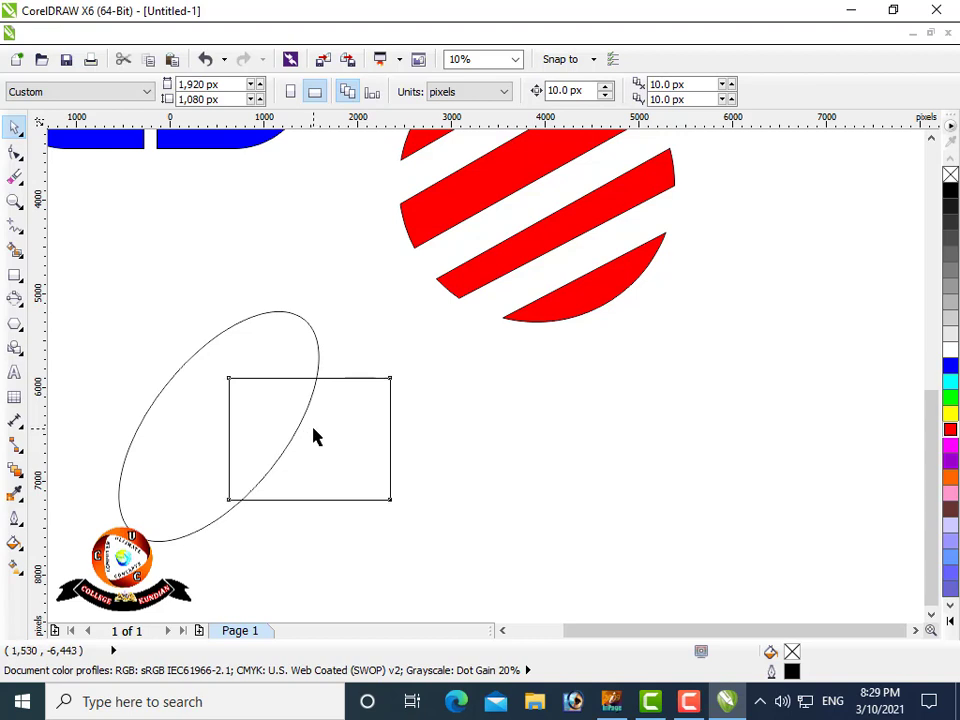
Select the tilted ellipse and the overlapping rectangle together and weld them into one shape
{"action": "left_click", "coordinate": [242, 376]}
{"action": "left_click", "coordinate": [236, 364]}
{"action": "left_click", "coordinate": [460, 427]}
{"action": "left_click", "coordinate": [266, 347]}
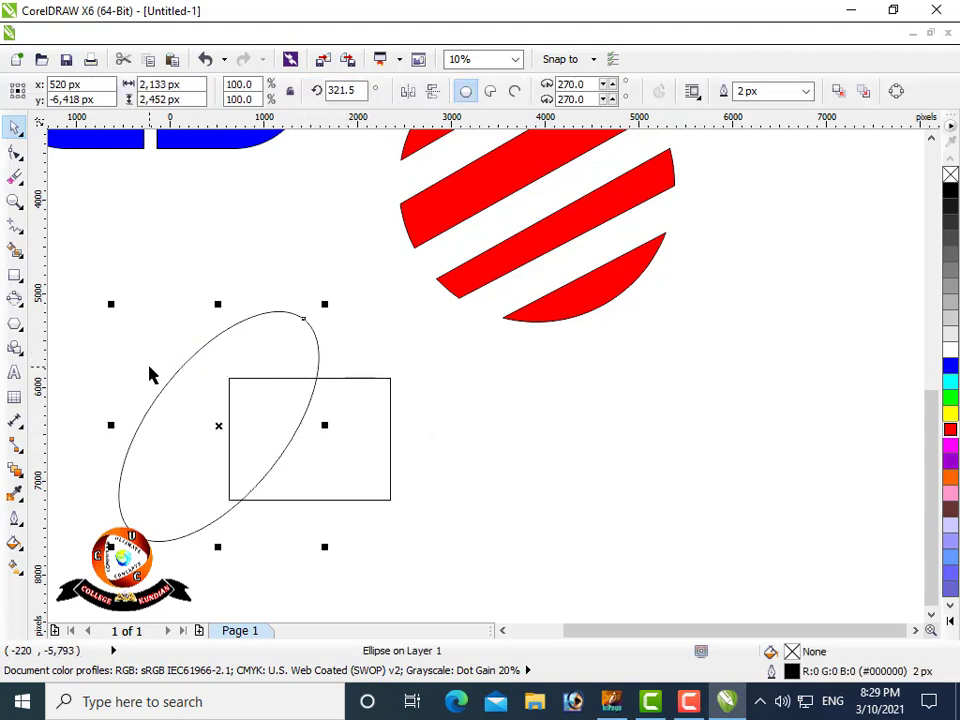
{"action": "left_click", "coordinate": [340, 438], "text": "shift"}
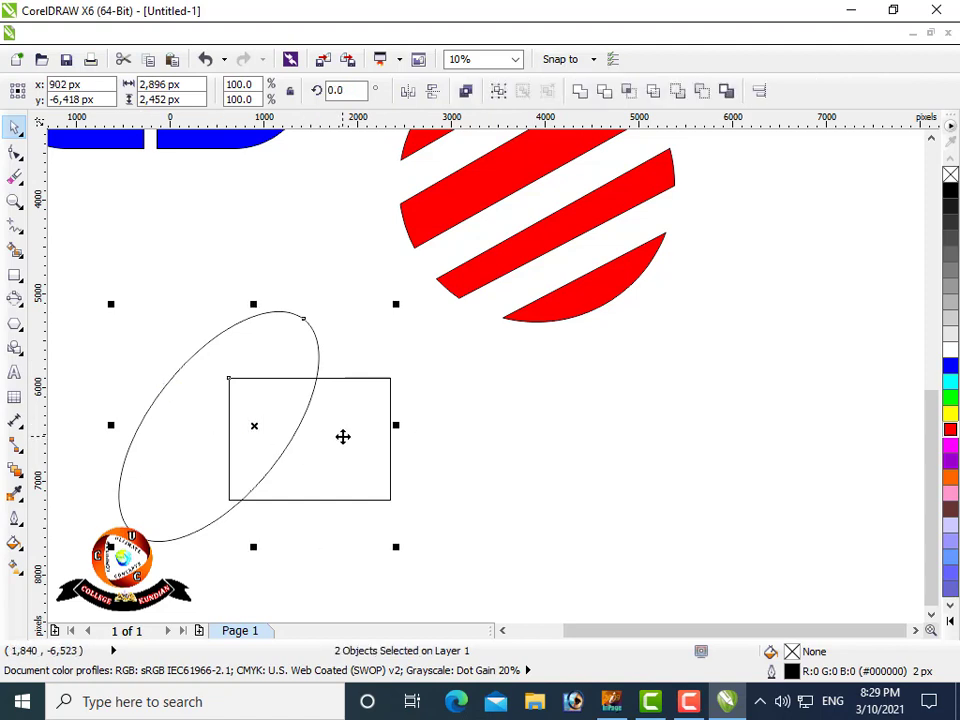
{"action": "left_click", "coordinate": [580, 92]}
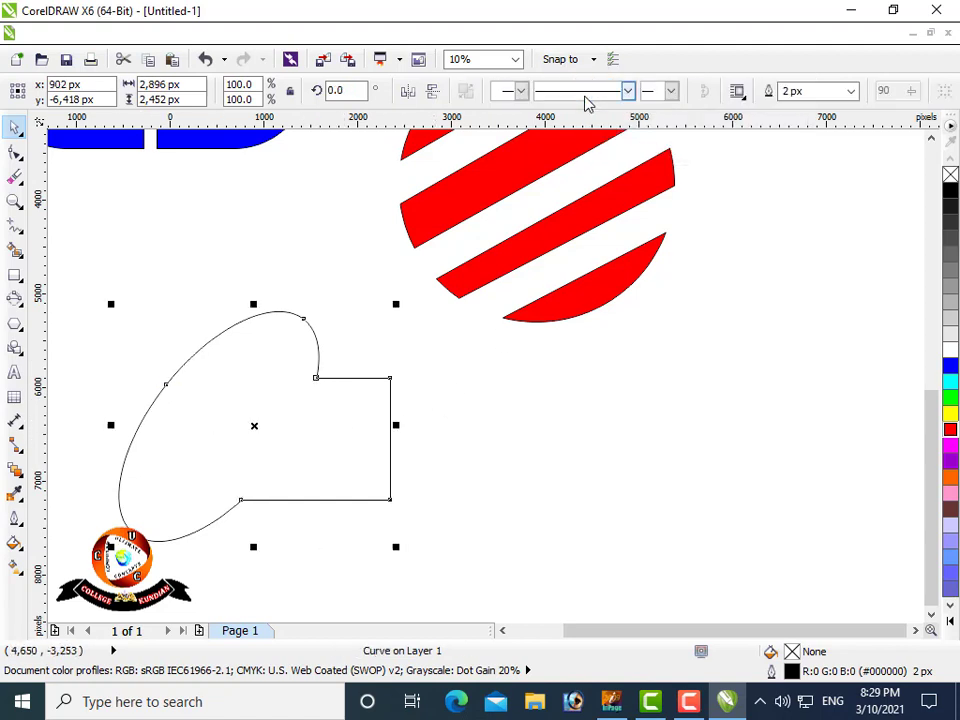
Move the welded shape to about x 722, y -6,058 px, and undo both the move and the weld
{"action": "left_click", "coordinate": [448, 422]}
{"action": "left_click_drag", "start_coordinate": [295, 459], "coordinate": [281, 431]}
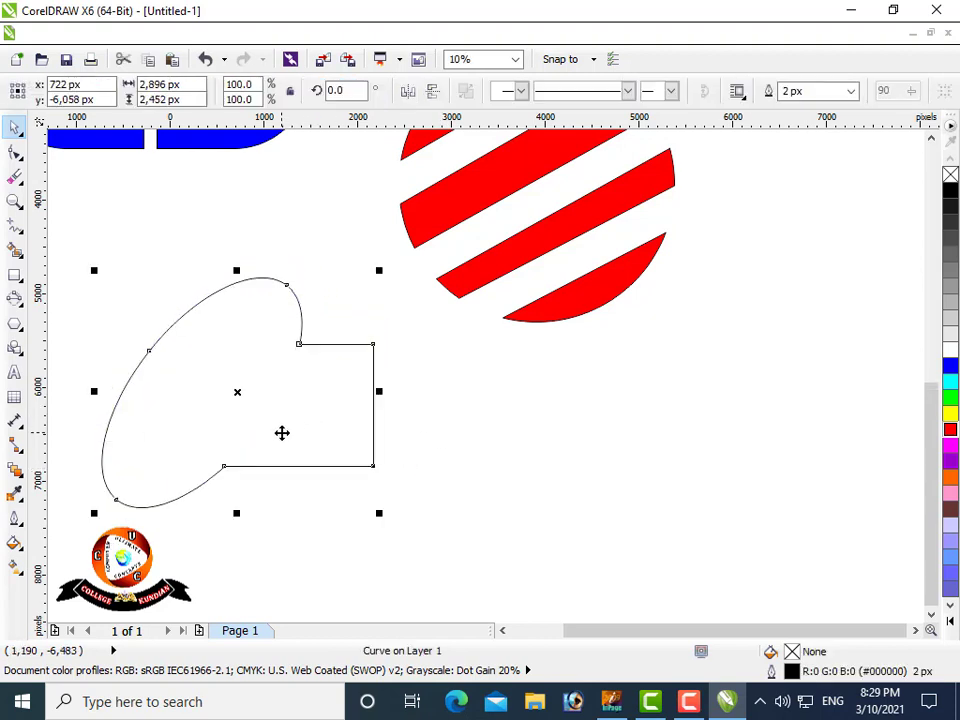
{"action": "key", "text": "ctrl+z"}
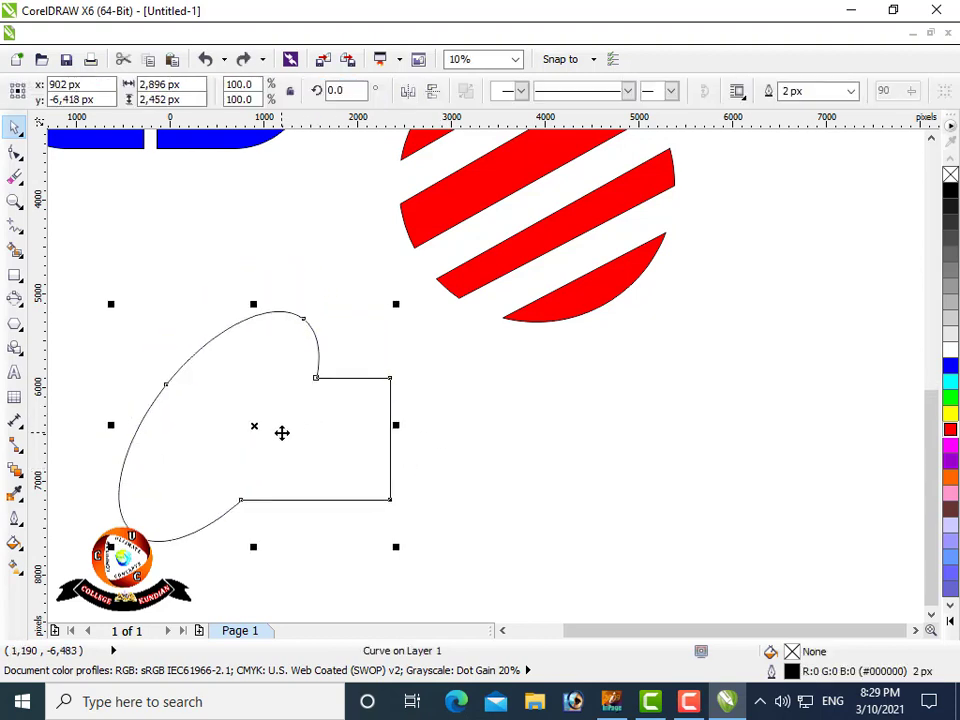
{"action": "key", "text": "ctrl+z"}
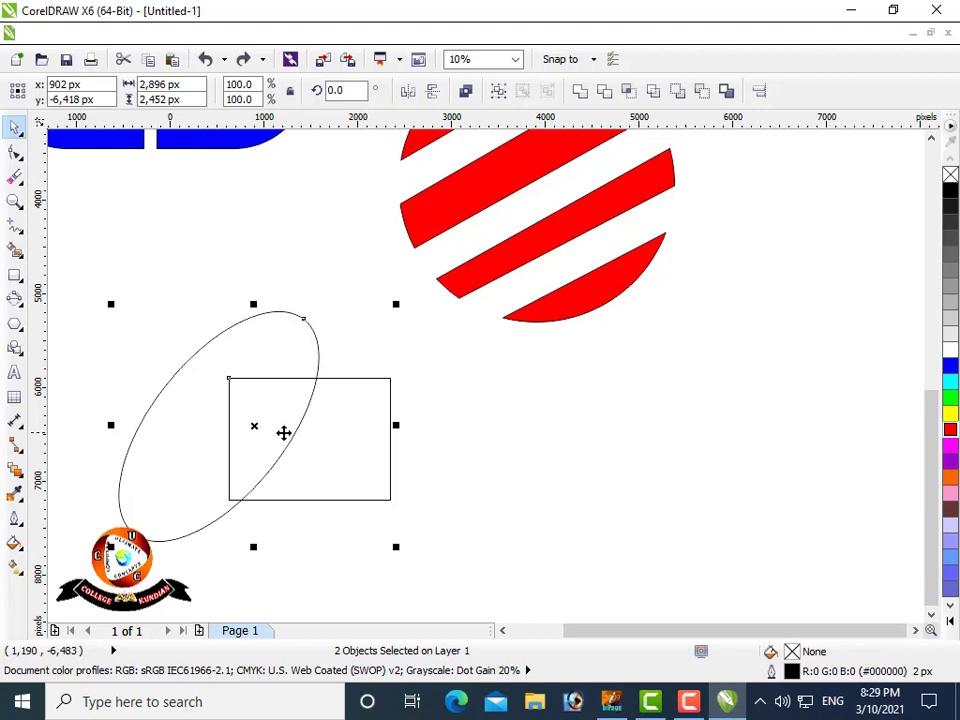
Select the tilted ellipse first and the rectangle second, and trim the rectangle with the ellipse
{"action": "left_click", "coordinate": [509, 413]}
{"action": "left_click", "coordinate": [180, 392]}
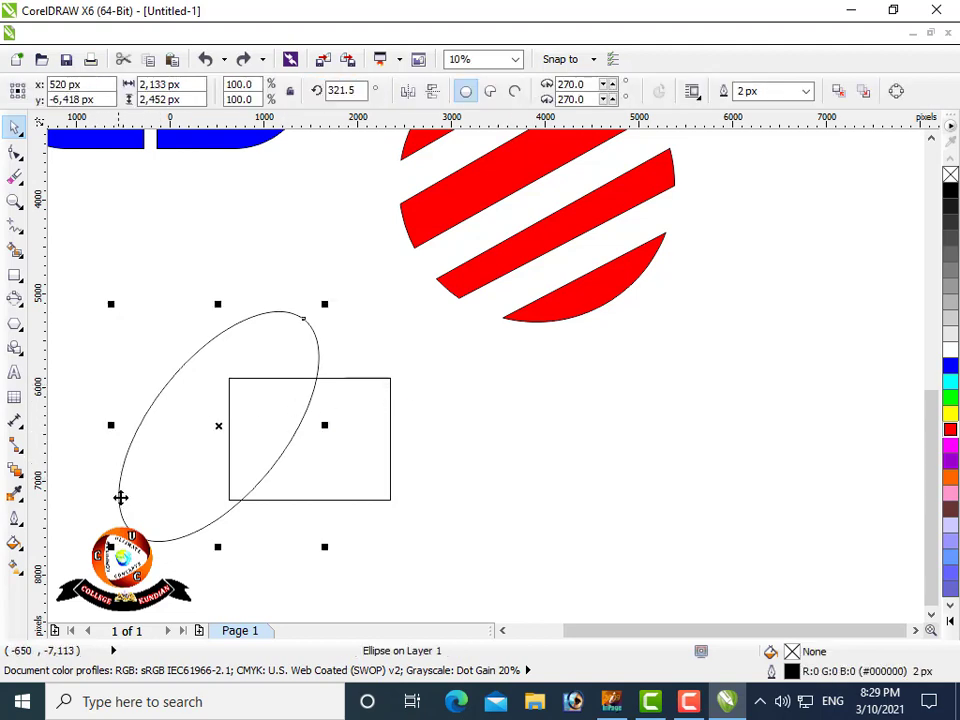
{"action": "left_click", "coordinate": [390, 466], "text": "shift"}
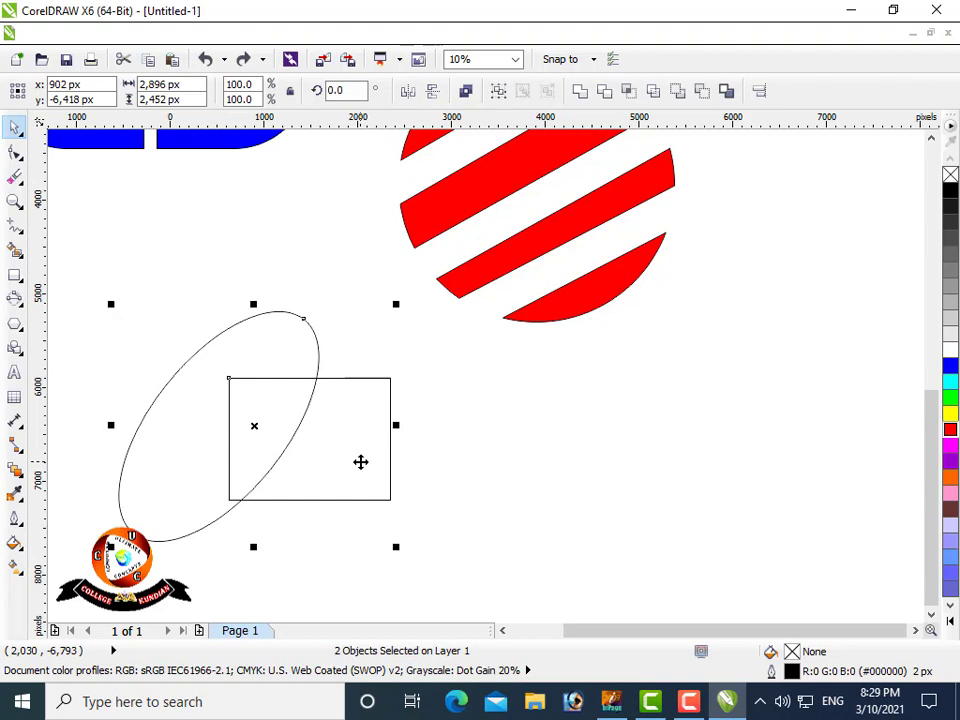
{"action": "left_click", "coordinate": [606, 100]}
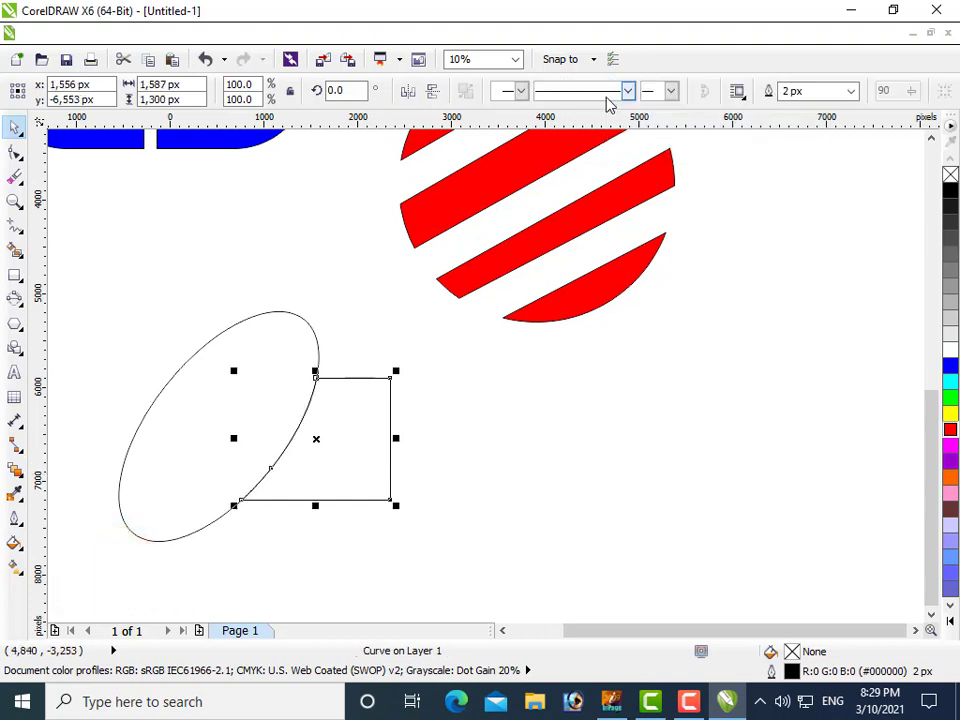
Move the trimmed rectangle away from the ellipse to about x 3,606, y -6,673 px, and undo the moves and the trim
{"action": "left_click", "coordinate": [484, 440]}
{"action": "left_click", "coordinate": [358, 444]}
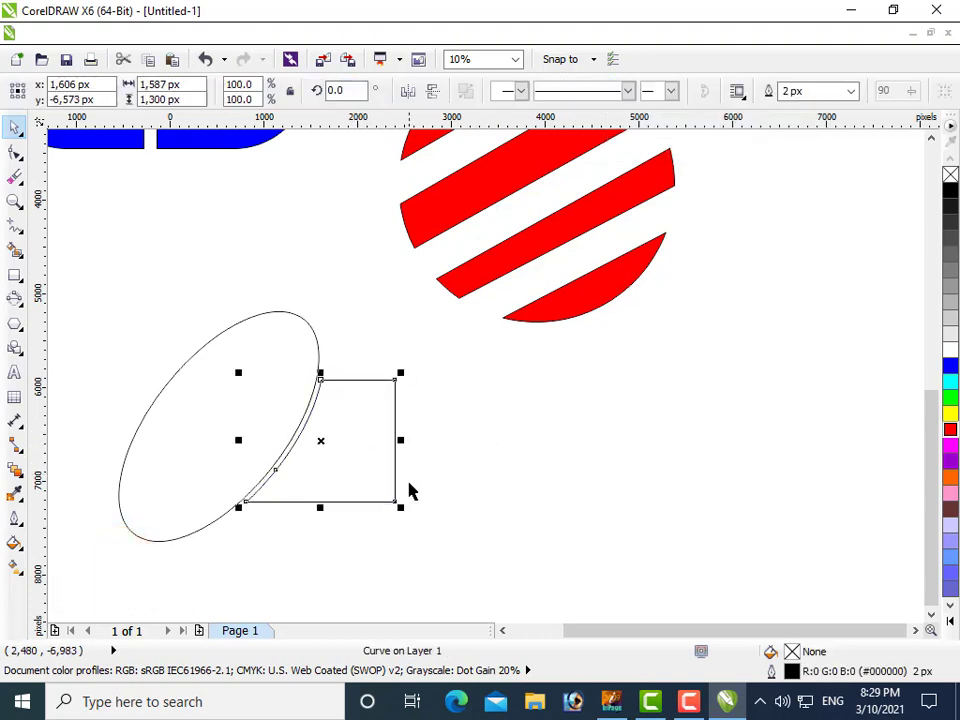
{"action": "left_click_drag", "start_coordinate": [380, 470], "coordinate": [568, 480]}
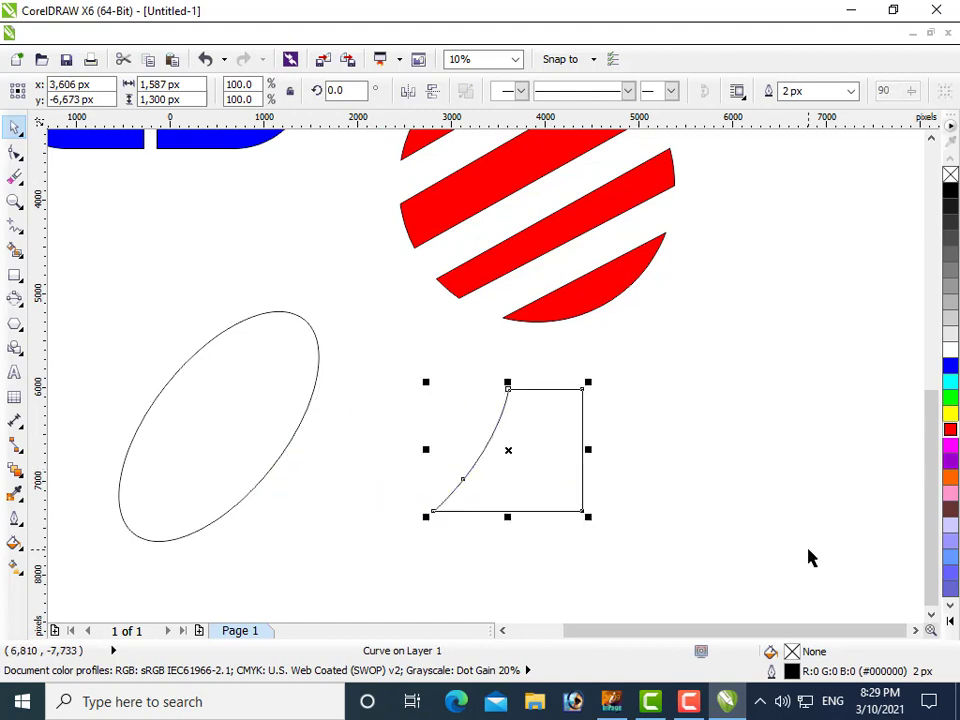
{"action": "key", "text": "ctrl+z"}
{"action": "key", "text": "ctrl+z"}
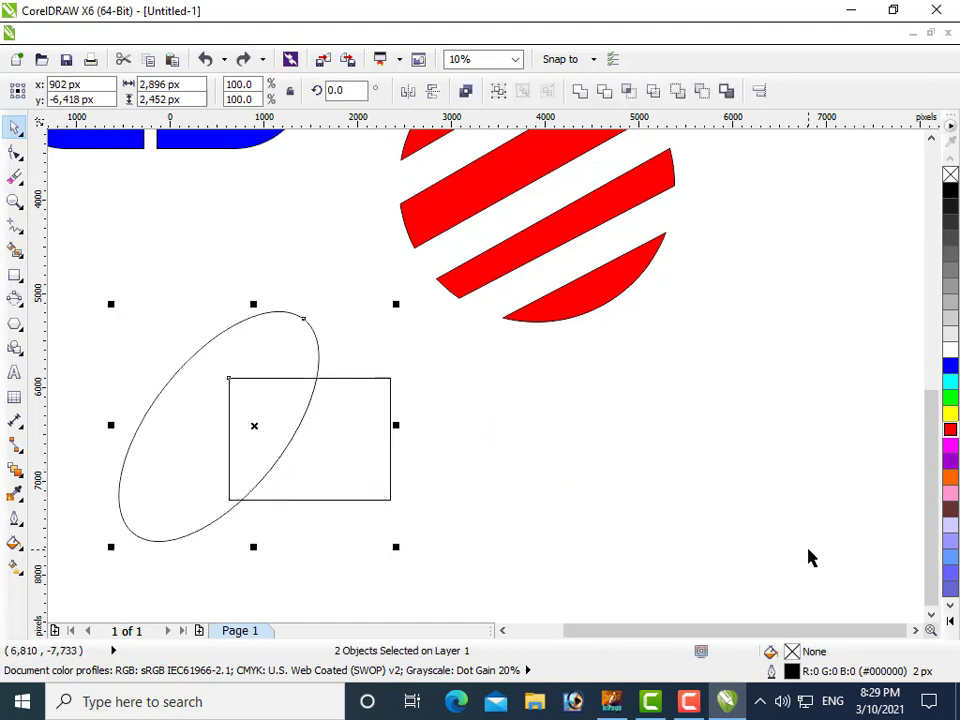
Select the rectangle first and the tilted ellipse second, and trim the ellipse with the rectangle
{"action": "left_click", "coordinate": [500, 505]}
{"action": "left_click", "coordinate": [380, 452]}
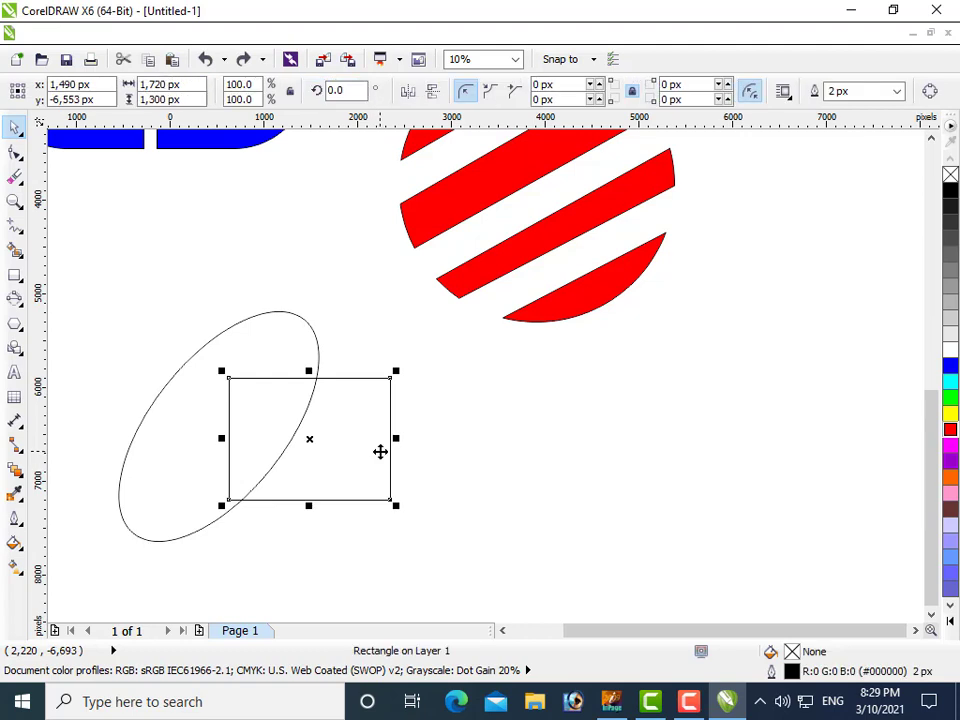
{"action": "left_click", "coordinate": [157, 486], "text": "shift"}
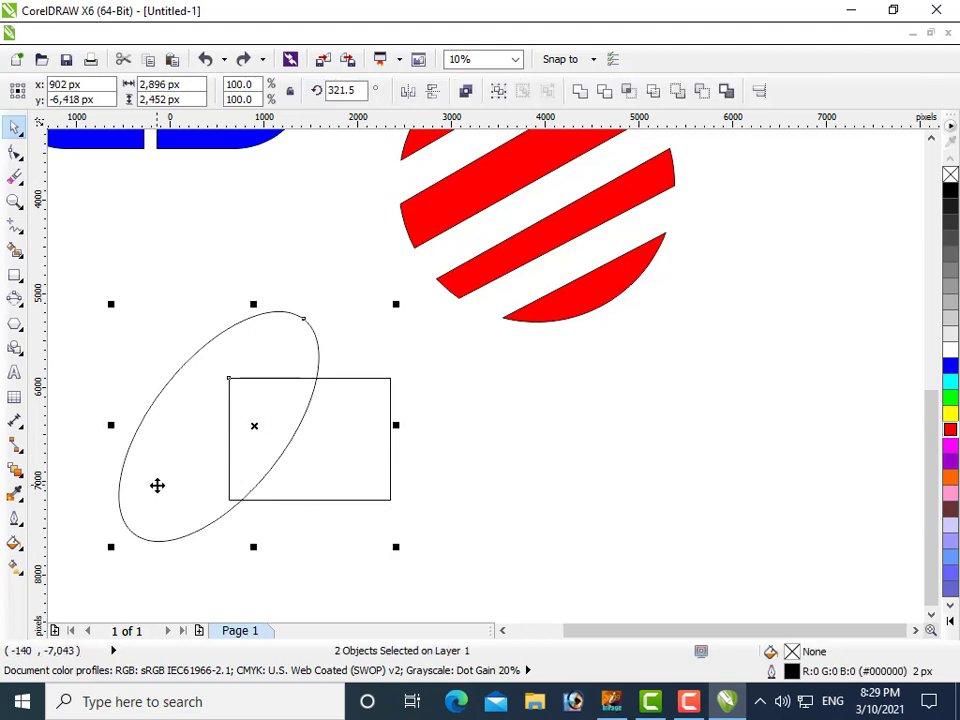
{"action": "left_click", "coordinate": [604, 91]}
Move the rectangle away from the trimmed ellipse to about x 3,130, y -7,233 px, and undo the move and the trim
{"action": "left_click", "coordinate": [489, 444]}
{"action": "left_click_drag", "start_coordinate": [354, 457], "coordinate": [471, 512]}
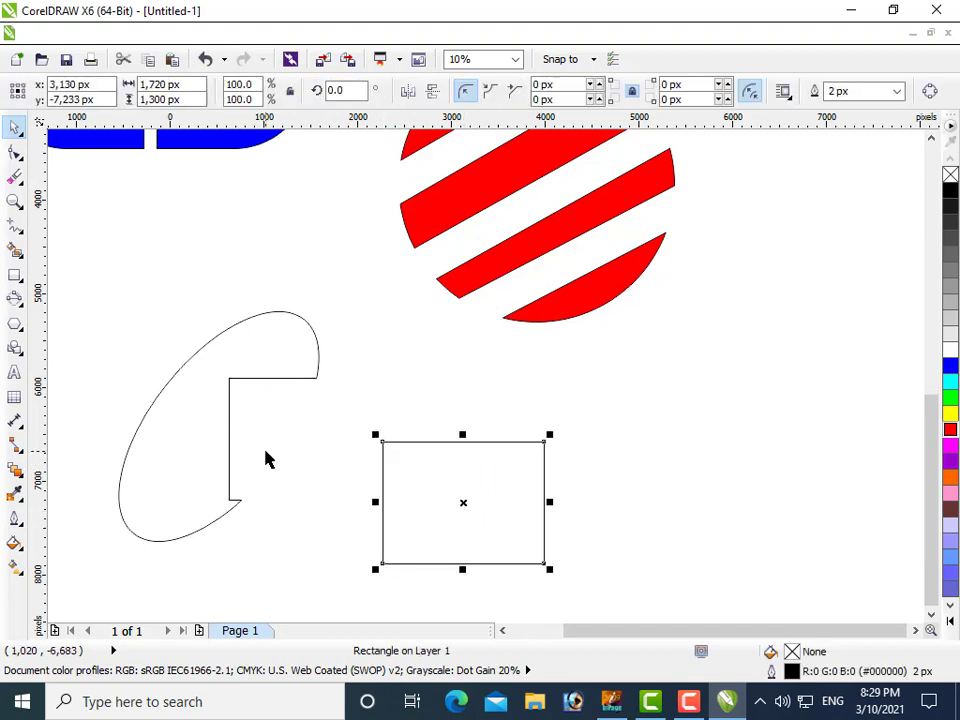
{"action": "key", "text": "ctrl+z"}
{"action": "key", "text": "ctrl+z"}
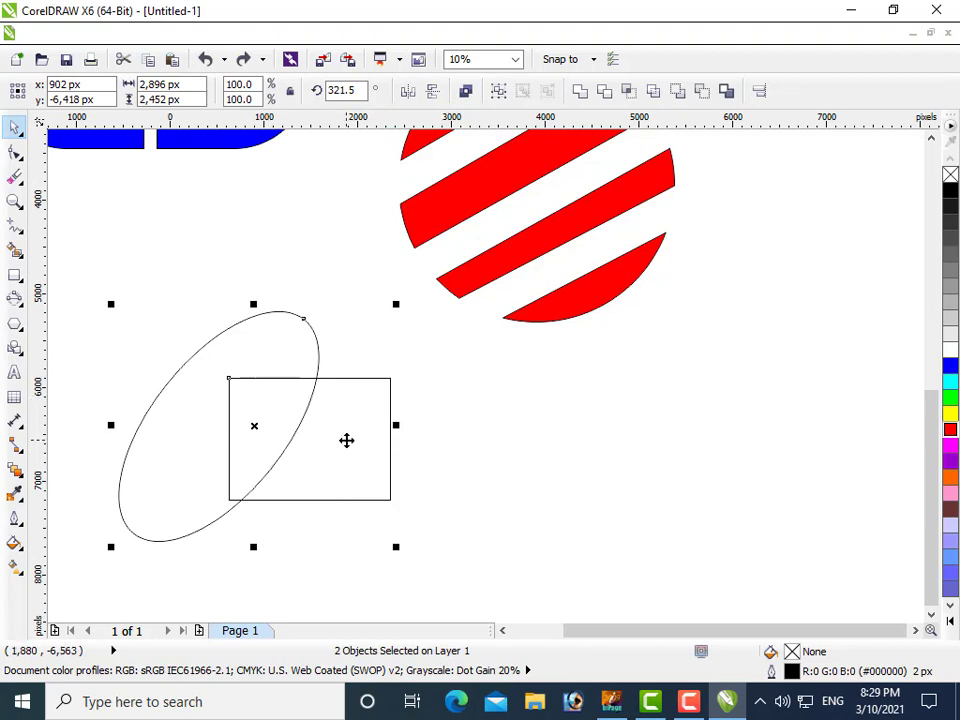
Move the selected ellipse and rectangle together to about x 2,772, y -6,598 px
{"action": "left_click_drag", "start_coordinate": [346, 440], "coordinate": [448, 465]}
{"action": "left_click_drag", "start_coordinate": [521, 457], "coordinate": [522, 457]}
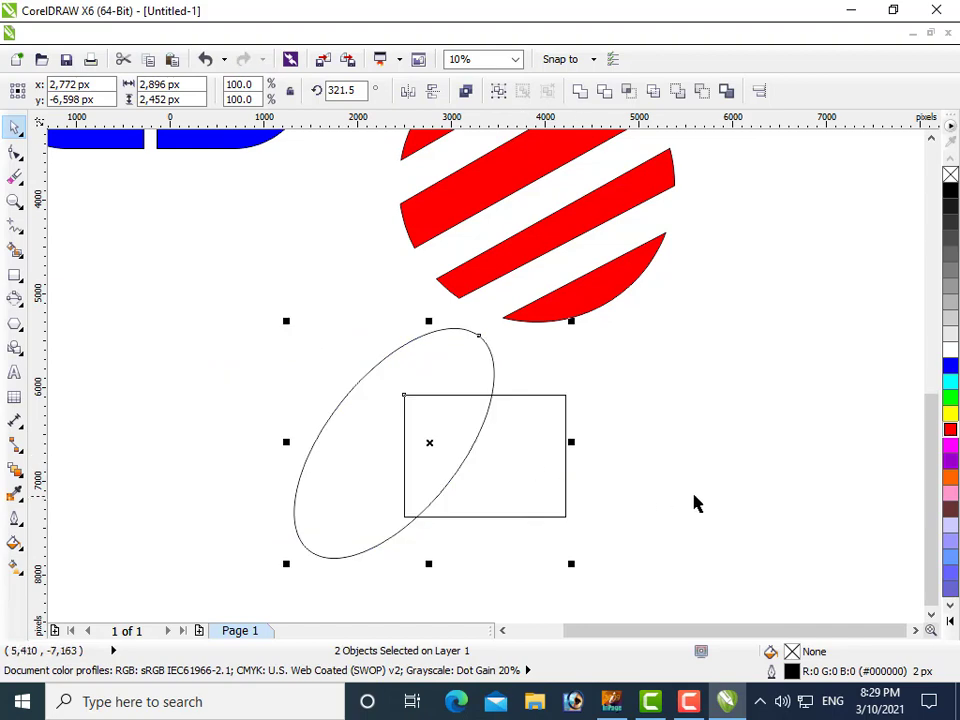
Move the tilted ellipse away from the rectangle and back over its corner, to about x 2,330, y -6,218 px
{"action": "left_click", "coordinate": [366, 411]}
{"action": "left_click_drag", "start_coordinate": [362, 405], "coordinate": [236, 390]}
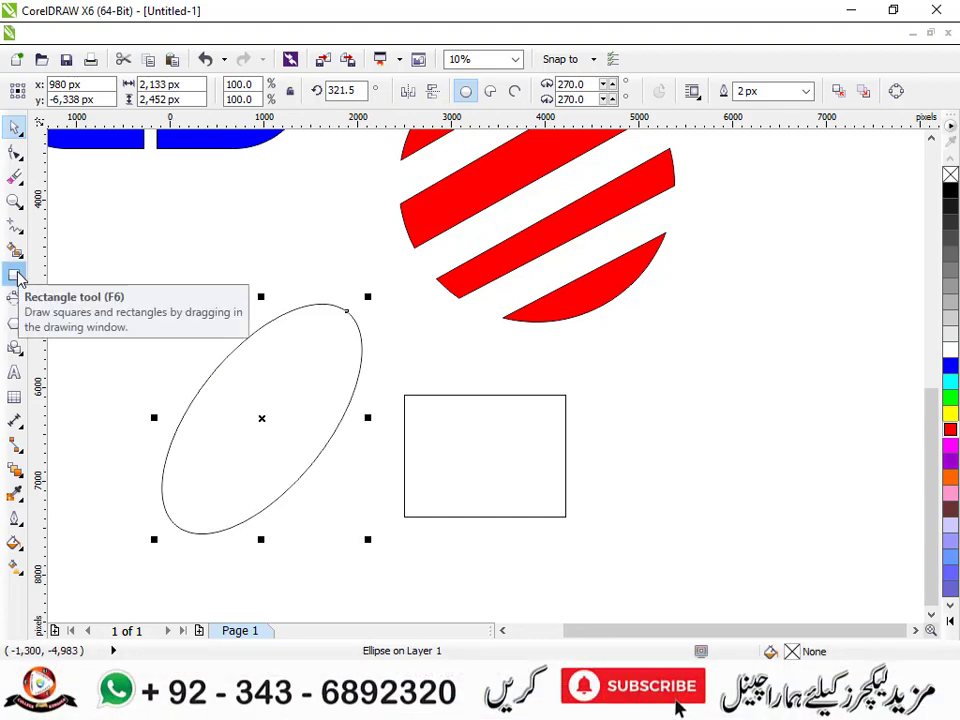
{"action": "left_click_drag", "start_coordinate": [253, 392], "coordinate": [381, 381]}
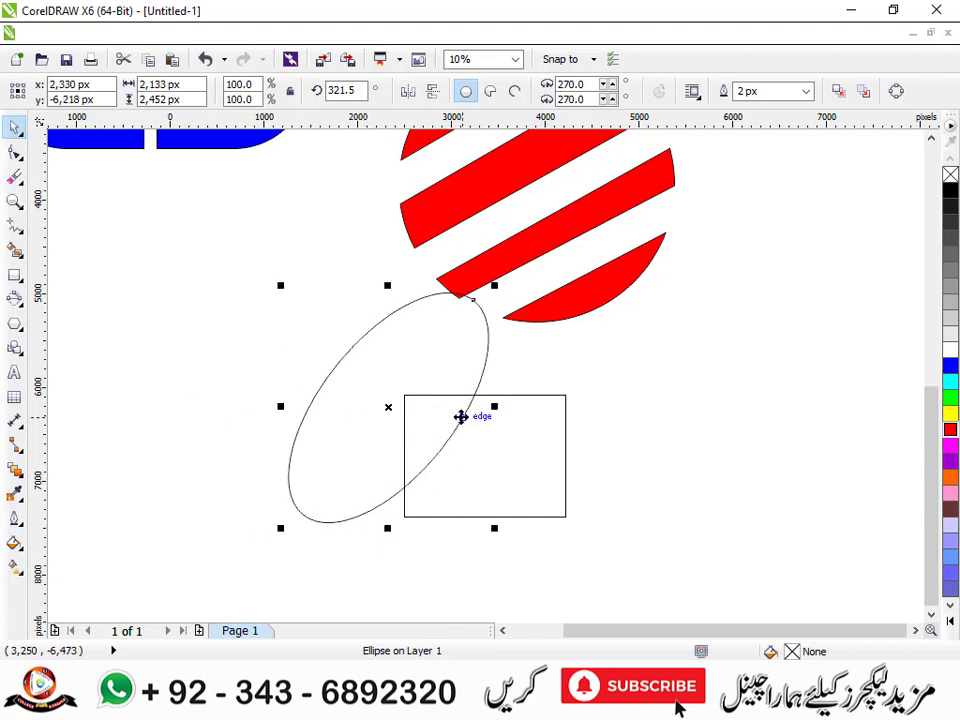
Create a separate filled shape from the overlap of the ellipse and the rectangle with the Smart Fill tool
{"action": "left_click", "coordinate": [14, 250]}
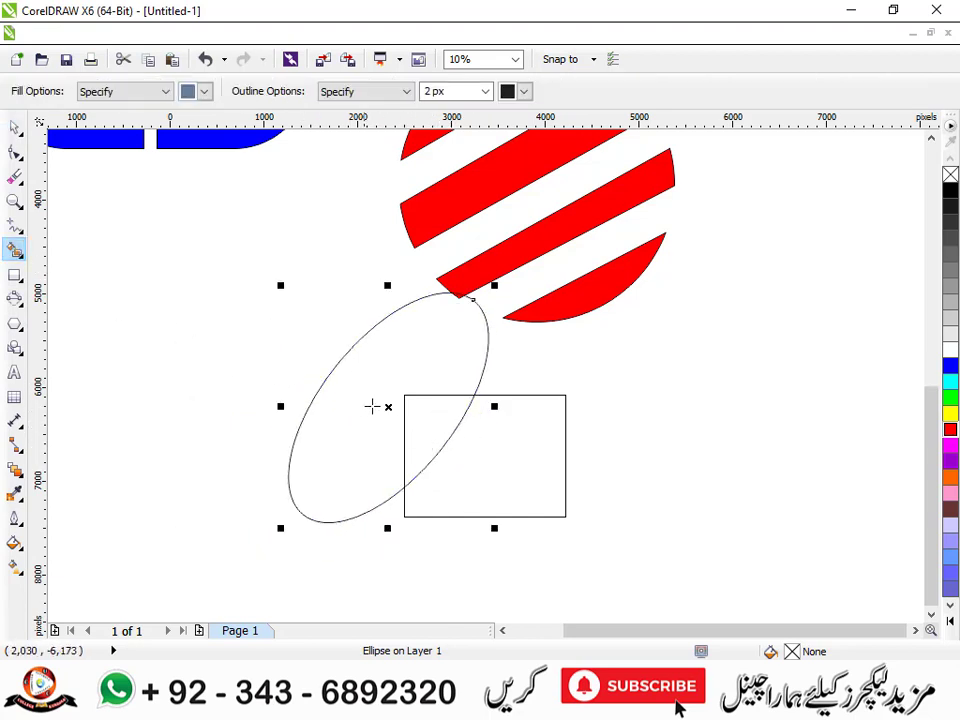
{"action": "left_click", "coordinate": [418, 415]}
{"action": "left_click", "coordinate": [14, 127]}
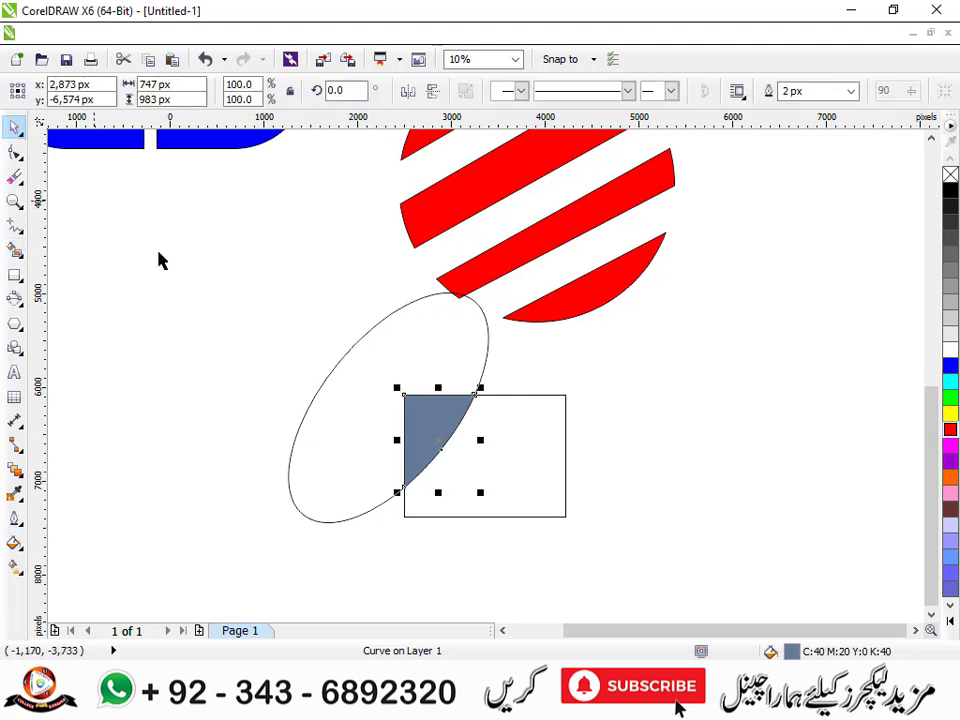
Move the smart-filled overlap piece out to about x 343, y -5,634 px and recolour it red
{"action": "left_click_drag", "start_coordinate": [458, 445], "coordinate": [189, 332]}
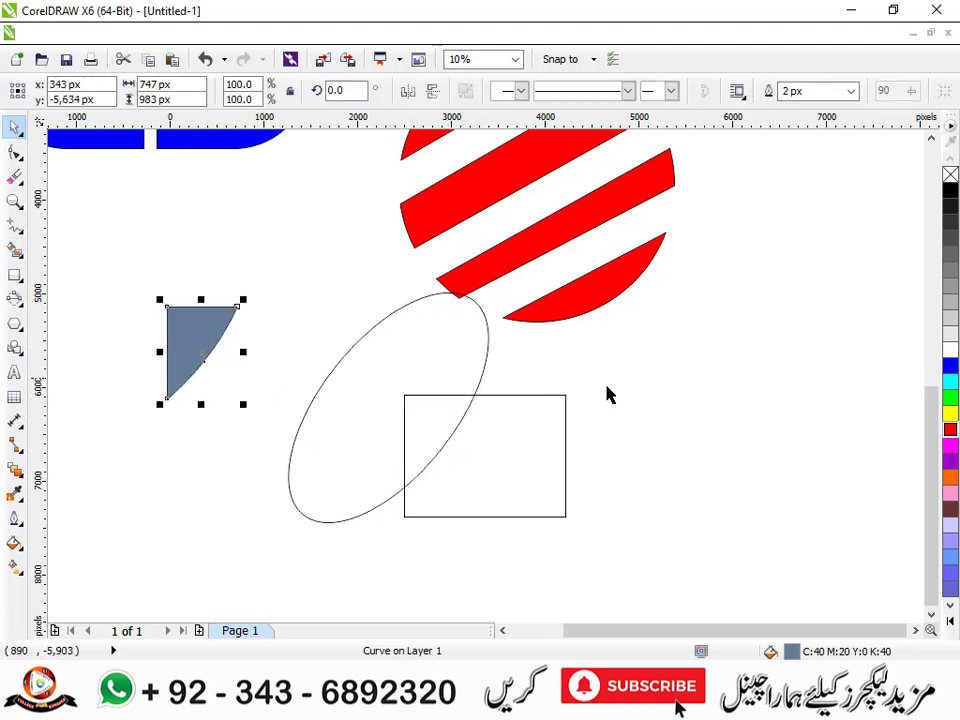
{"action": "left_click", "coordinate": [950, 429]}
{"action": "left_click", "coordinate": [604, 431]}
Move the ellipse to about x 1,600, y -6,698 px and draw a three-sided polygon about 1,810 by 1,403 px right of the rectangle
{"action": "left_click_drag", "start_coordinate": [377, 410], "coordinate": [309, 462]}
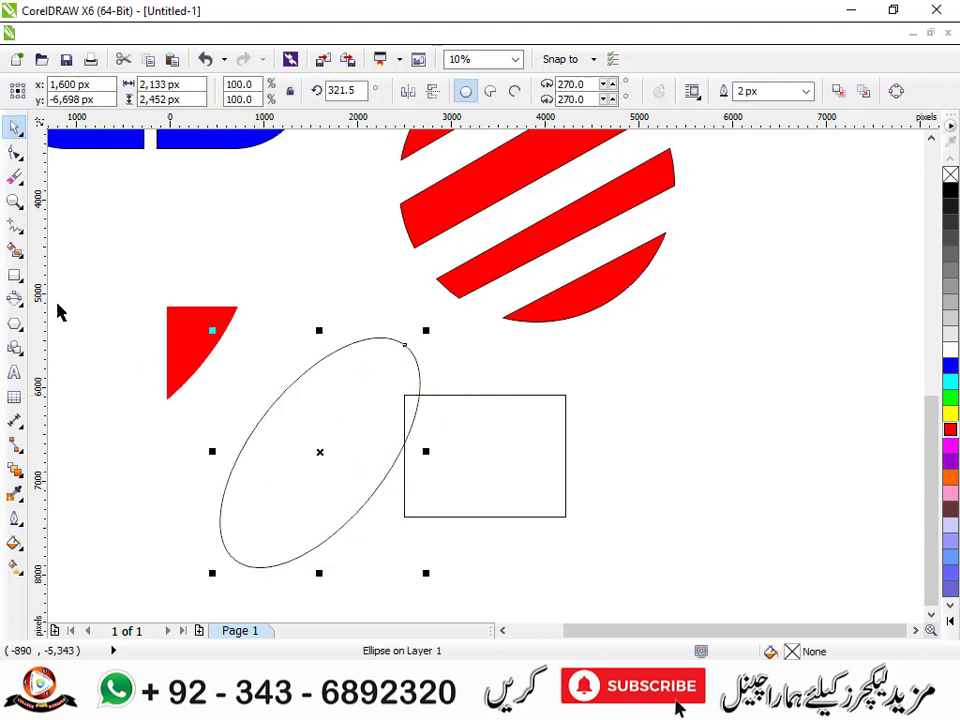
{"action": "left_click", "coordinate": [18, 282]}
{"action": "left_click", "coordinate": [15, 300]}
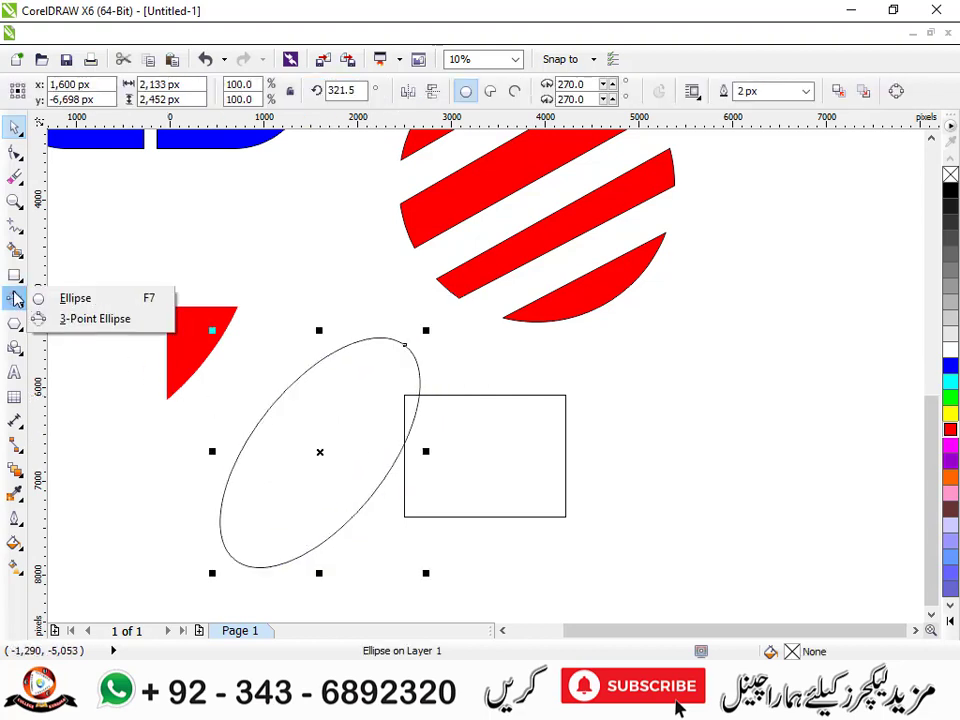
{"action": "left_click", "coordinate": [15, 322]}
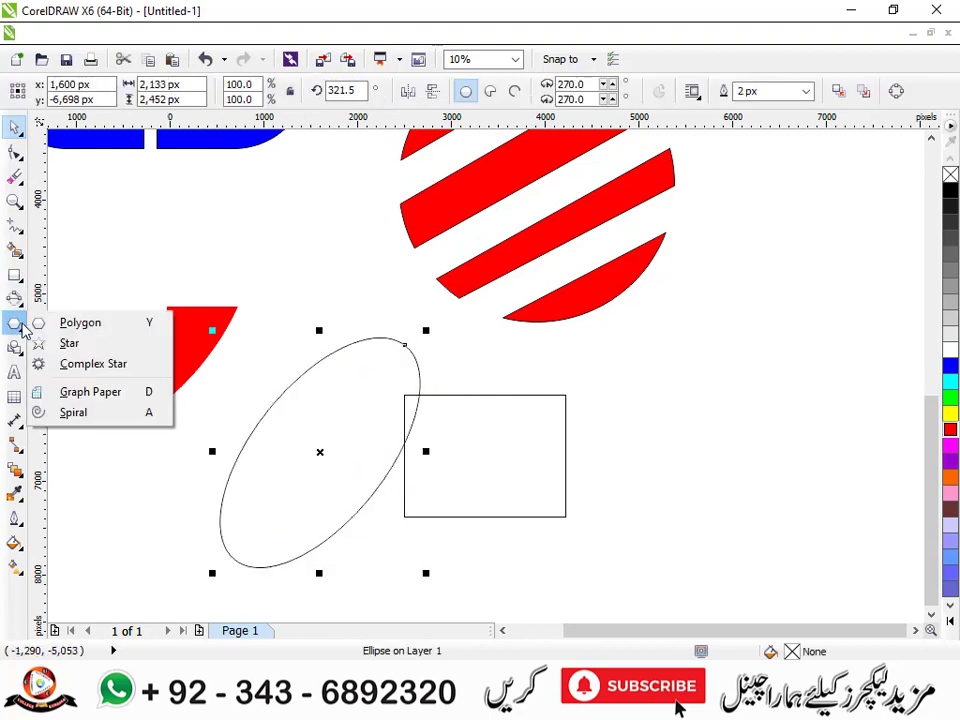
{"action": "left_click", "coordinate": [72, 320]}
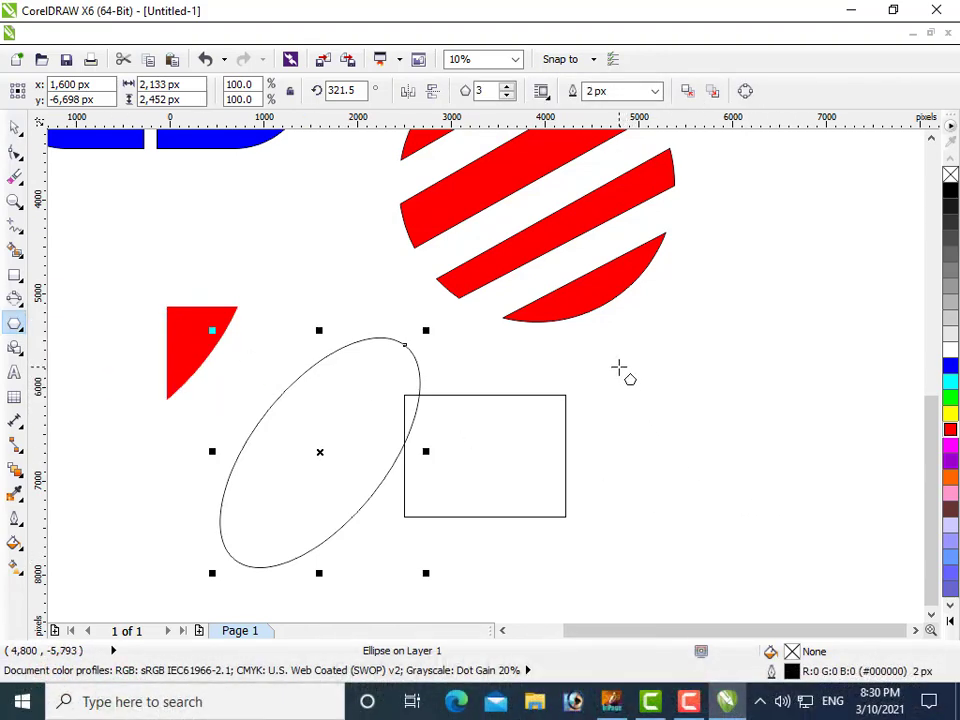
{"action": "mouse_move", "coordinate": [613, 353]}
{"action": "left_mouse_down"}
{"action": "mouse_move", "coordinate": [814, 523]}
{"action": "mouse_move", "coordinate": [808, 528]}
{"action": "left_mouse_up"}
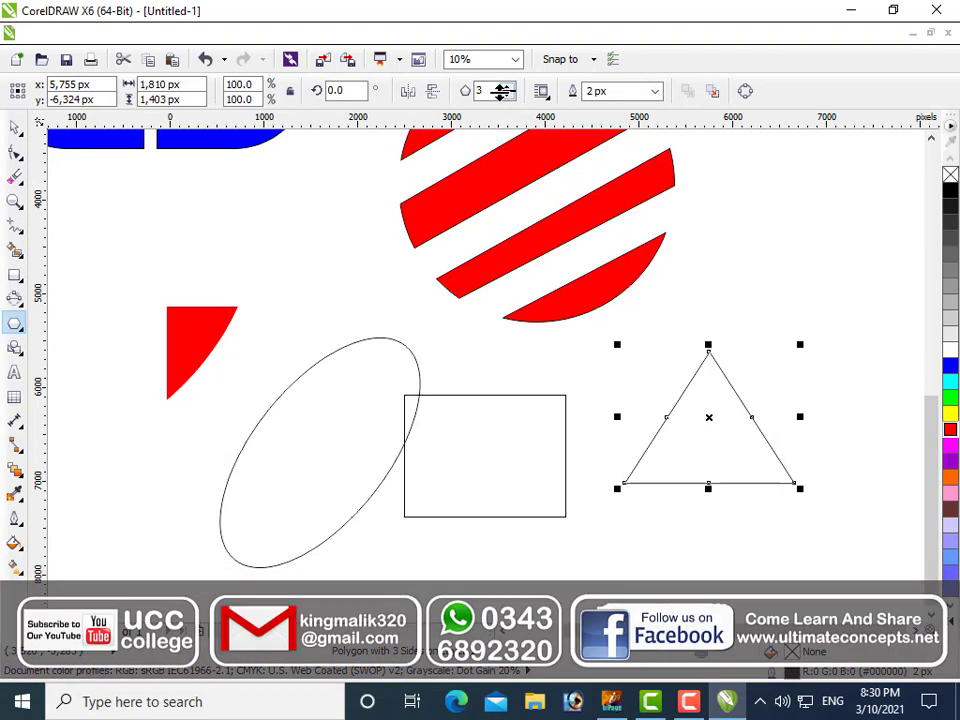
Raise the polygon's number of sides in increments from 4 to 8, and set it to 500
{"action": "left_click", "coordinate": [508, 89]}
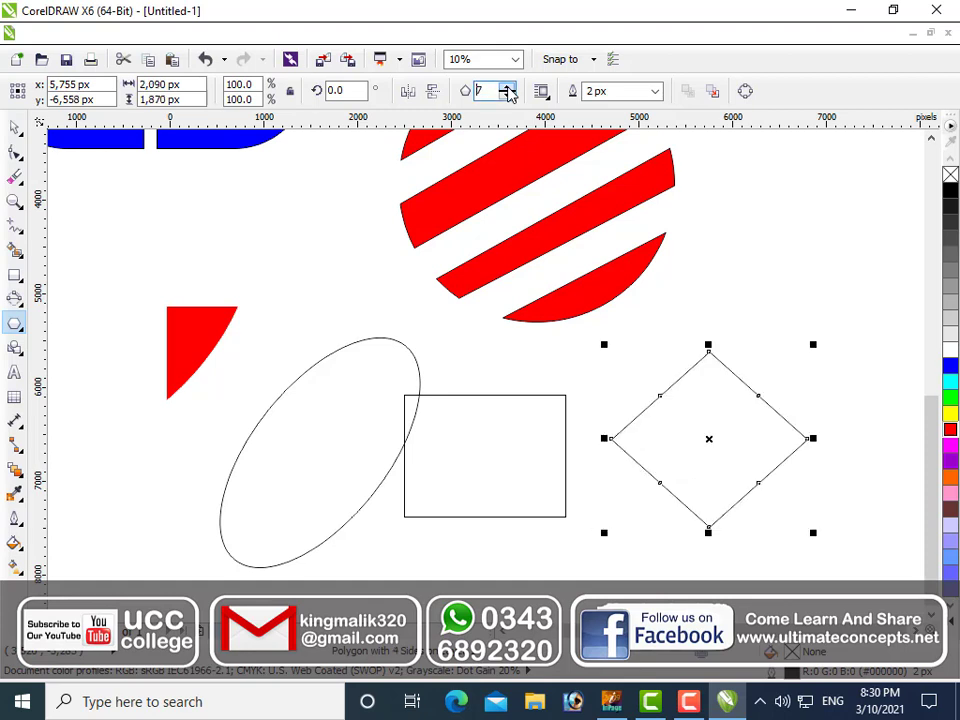
{"action": "left_click", "coordinate": [508, 89]}
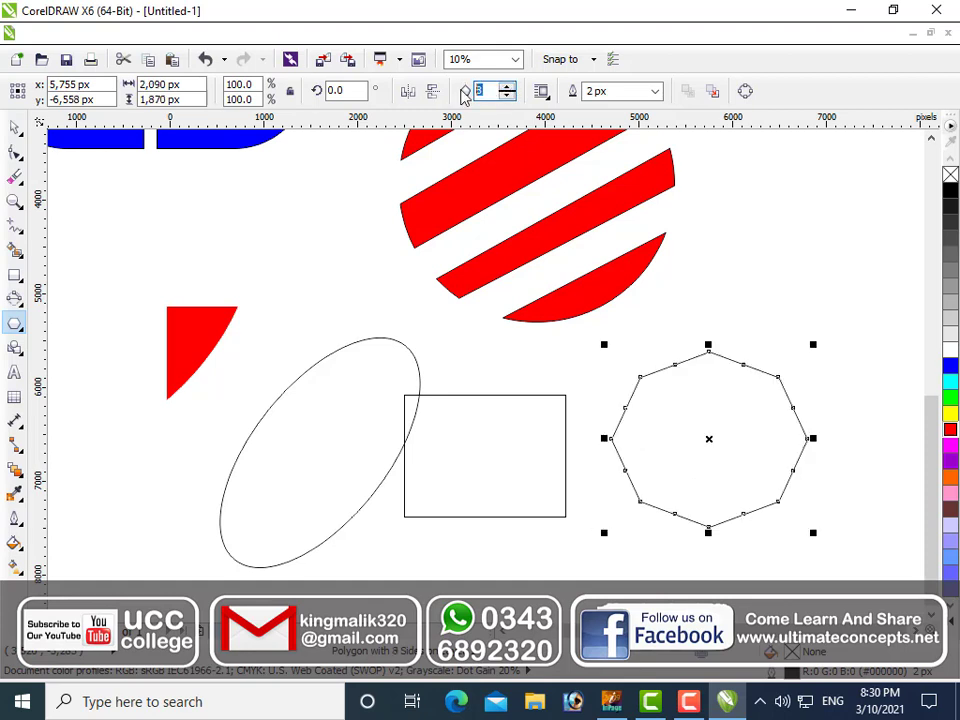
{"action": "key", "text": "Return"}
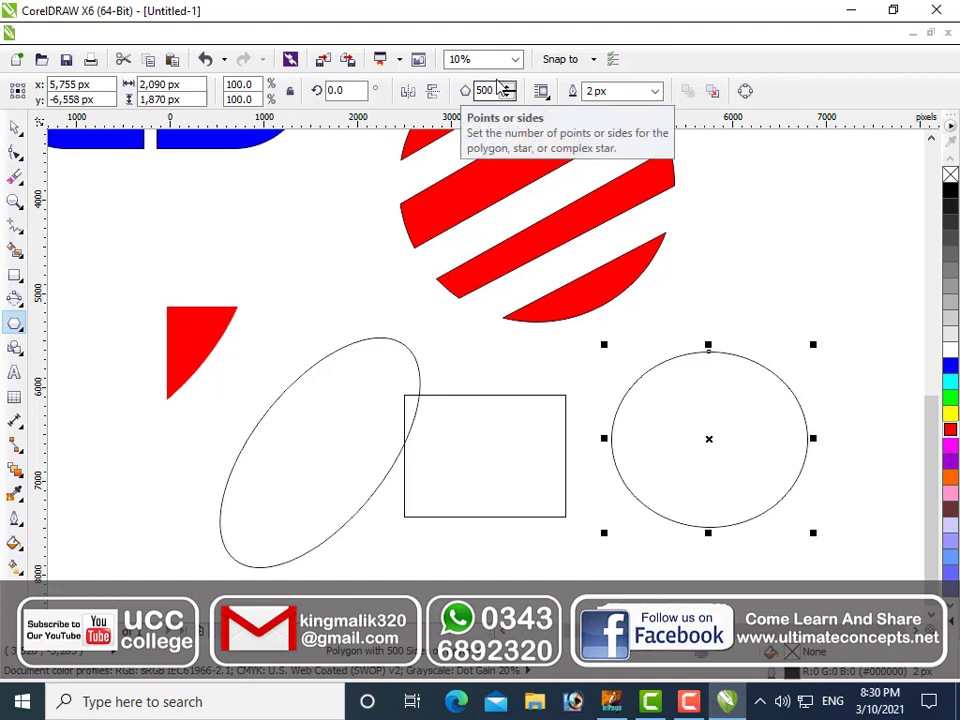
Set the polygon's number of sides to 20
{"action": "double_click", "coordinate": [476, 91]}
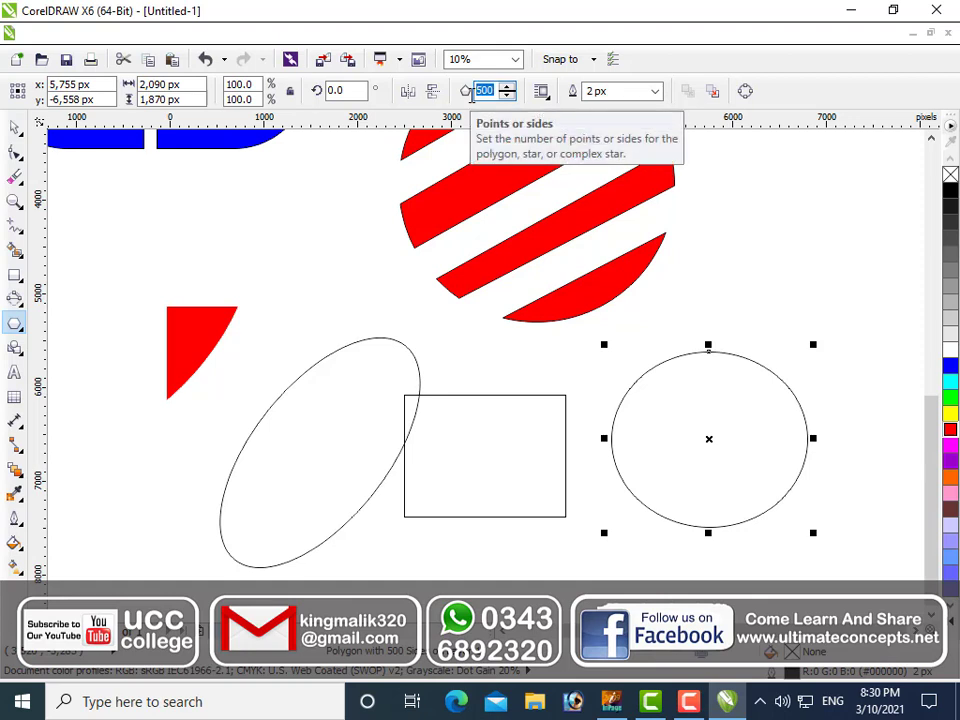
{"action": "type", "text": "20"}
{"action": "key", "text": "Return"}
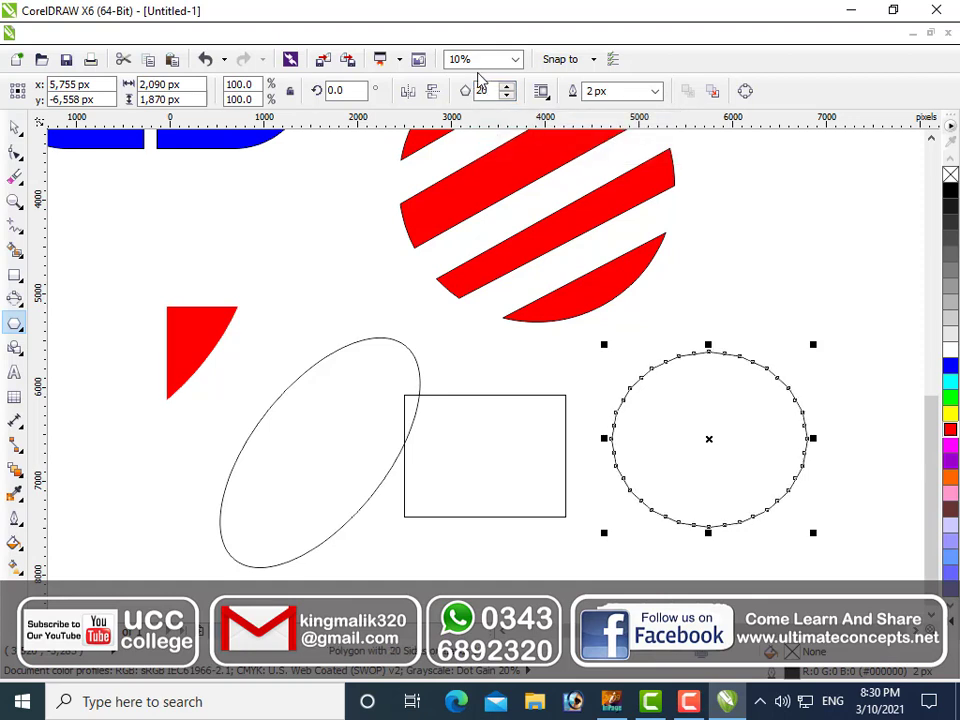
Pull one of the 20-sided polygon's corner nodes outward with the Shape tool to form a spiked burst, and fill it red
{"action": "scroll", "coordinate": [686, 477], "scroll_direction": "right", "scroll_amount": 2}
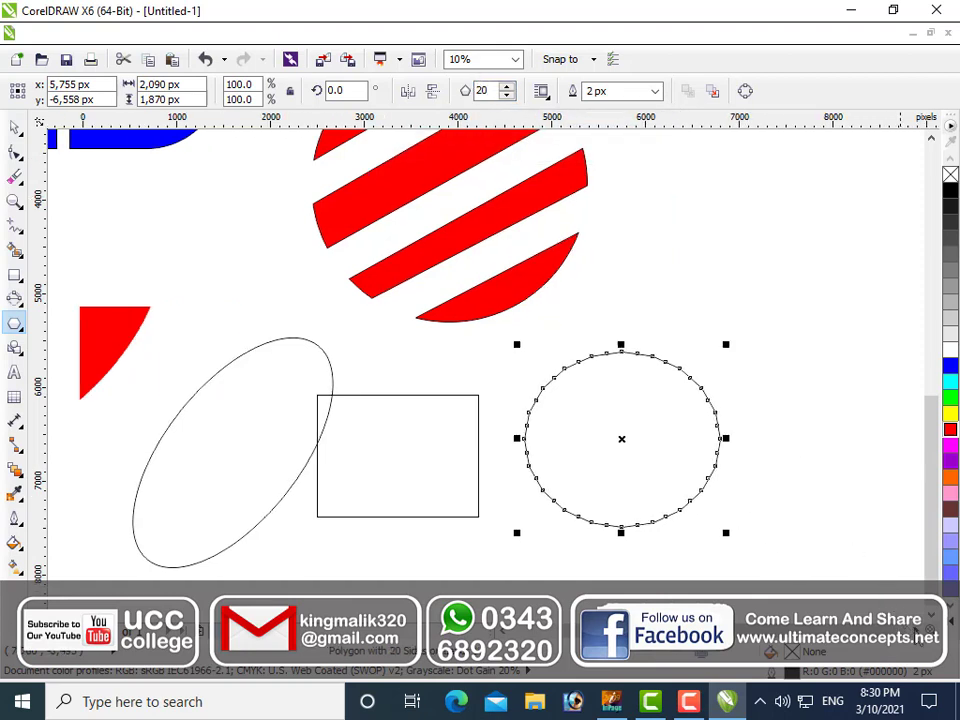
{"action": "left_click", "coordinate": [16, 155]}
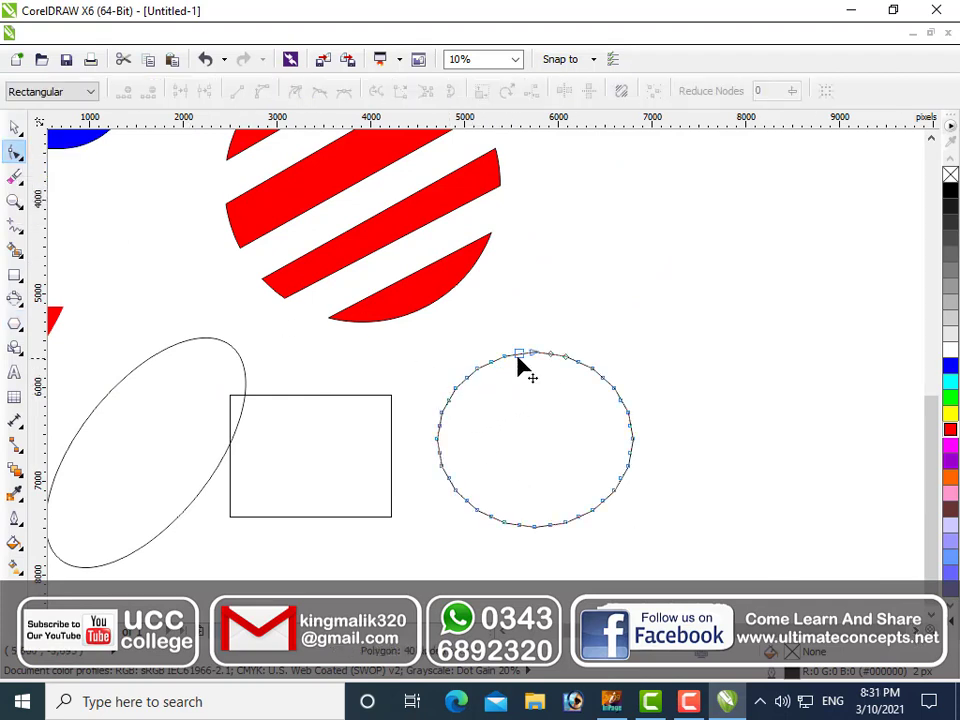
{"action": "mouse_move", "coordinate": [506, 357]}
{"action": "left_mouse_down"}
{"action": "mouse_move", "coordinate": [521, 384]}
{"action": "mouse_move", "coordinate": [511, 389]}
{"action": "mouse_move", "coordinate": [496, 341]}
{"action": "left_mouse_up"}
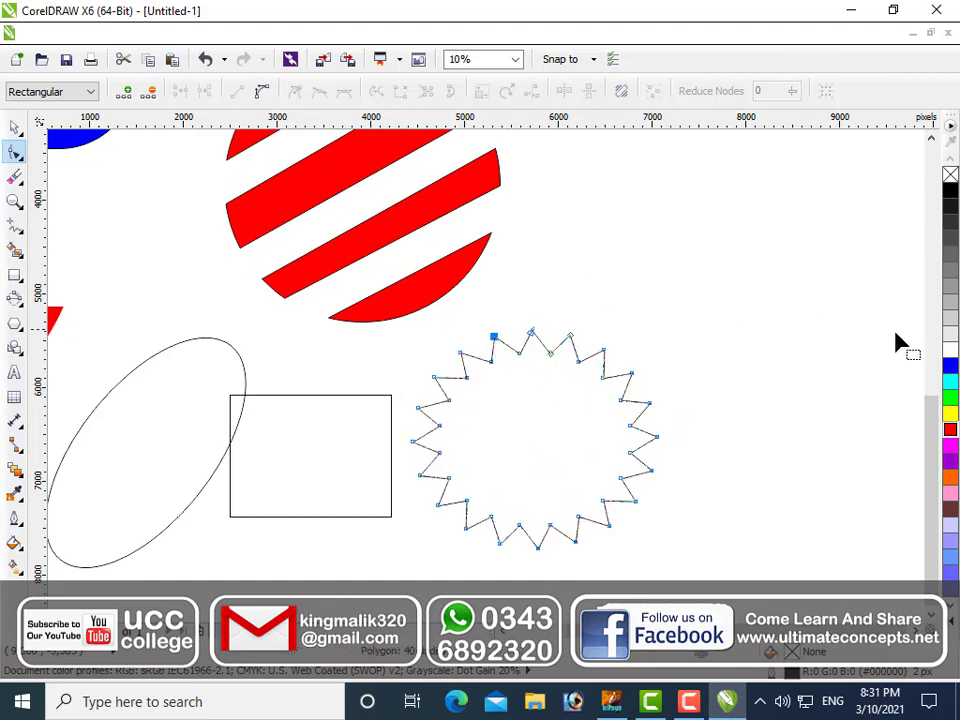
{"action": "left_click", "coordinate": [951, 429]}
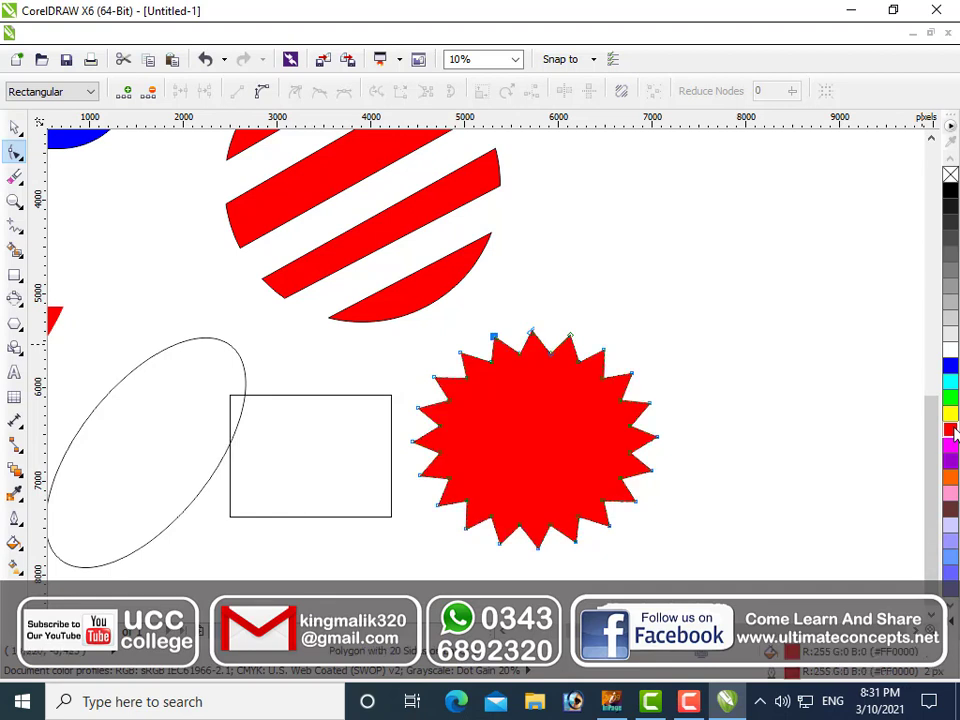
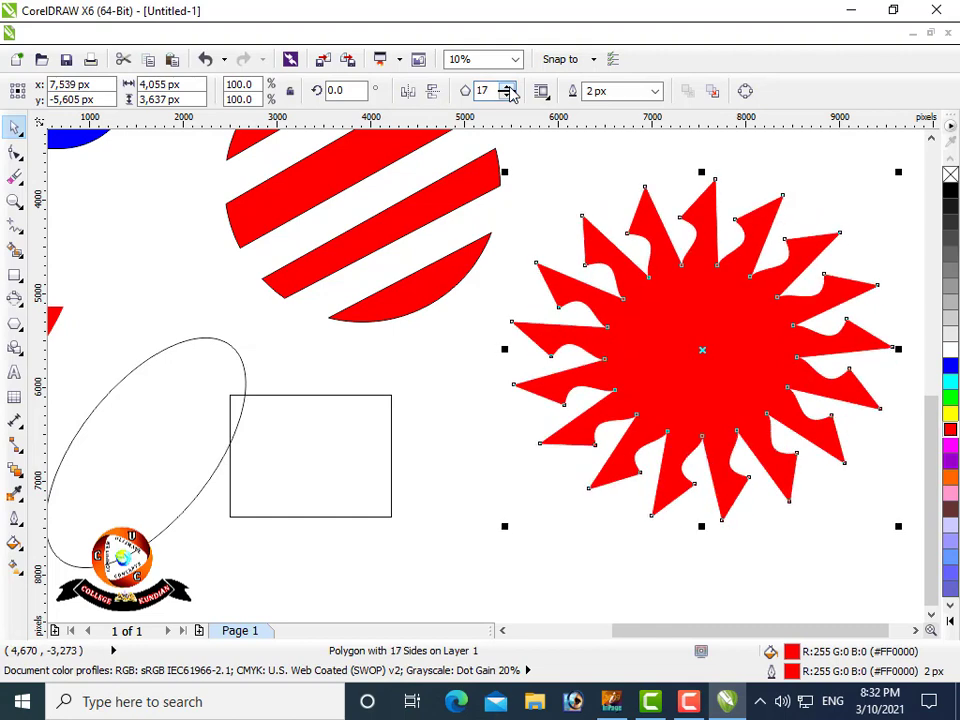
Increase the red sunburst polygon's number of sides to 33 and deselect it
{"action": "left_click", "coordinate": [507, 88]}
{"action": "left_click", "coordinate": [507, 88]}
{"action": "left_click", "coordinate": [507, 88]}
{"action": "left_click", "coordinate": [507, 88]}
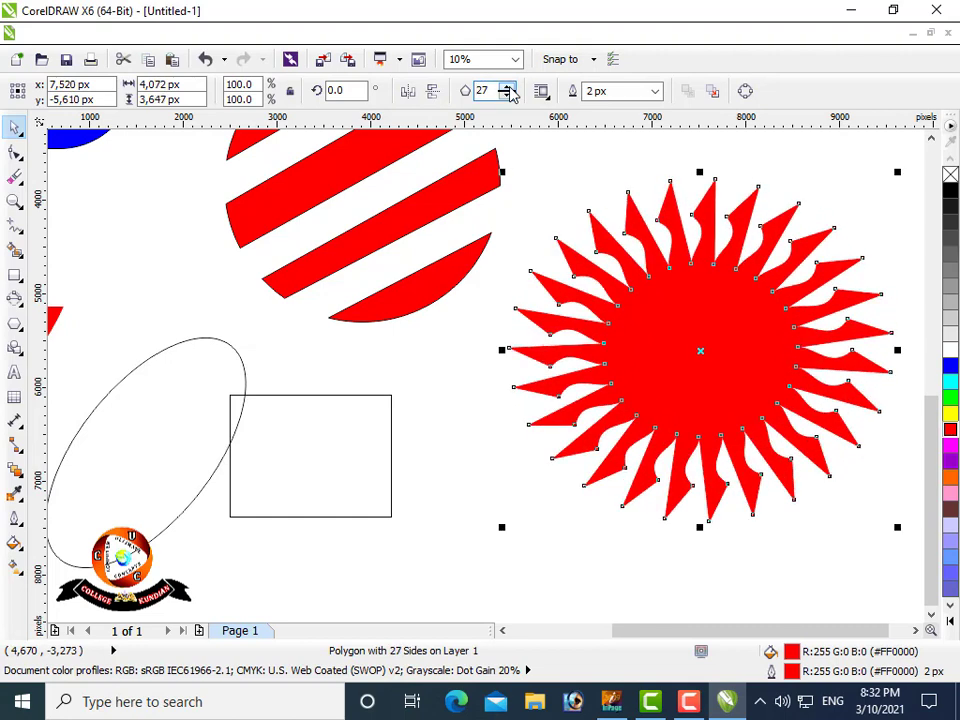
{"action": "left_click", "coordinate": [507, 88]}
{"action": "left_click", "coordinate": [507, 88]}
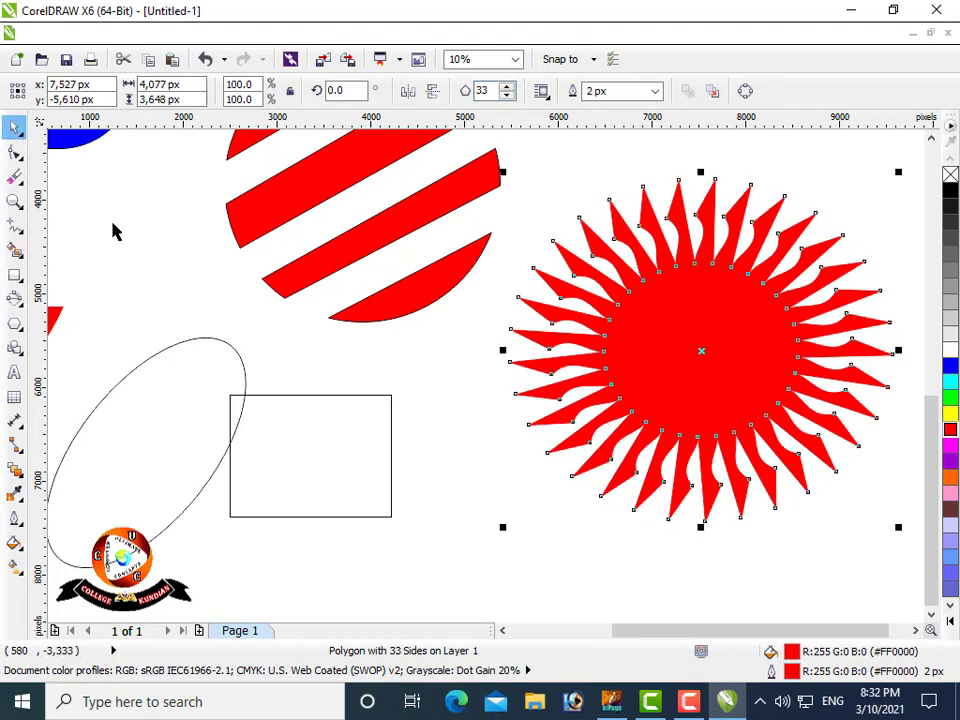
{"action": "left_click", "coordinate": [152, 285]}
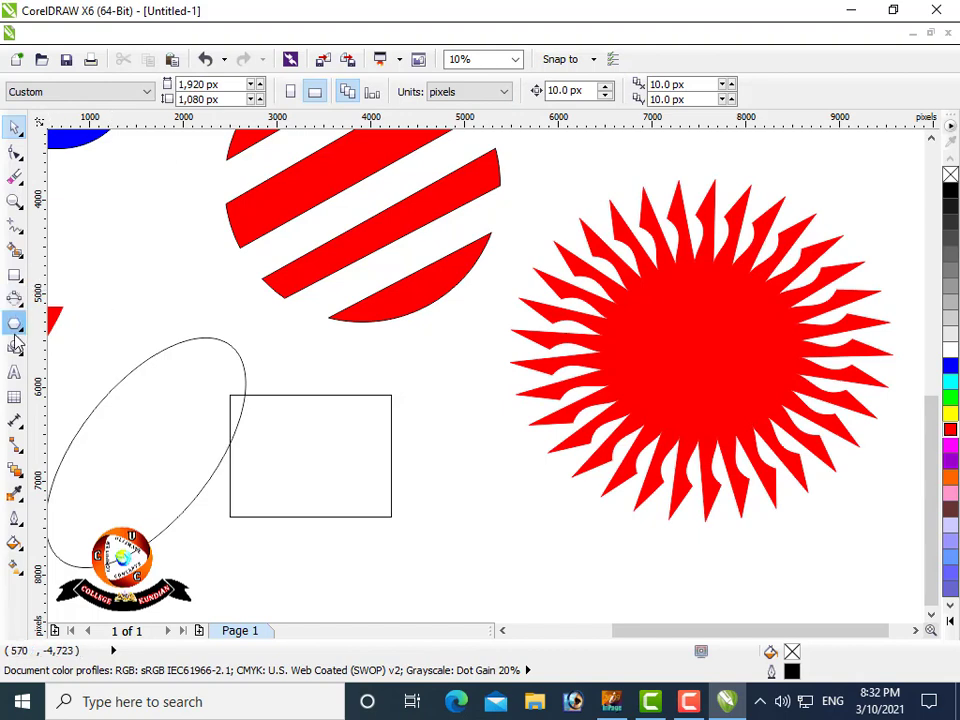
Draw an ellipse about 2,120 by 1,880 px between the rectangle and the sunburst
{"action": "left_click", "coordinate": [20, 305]}
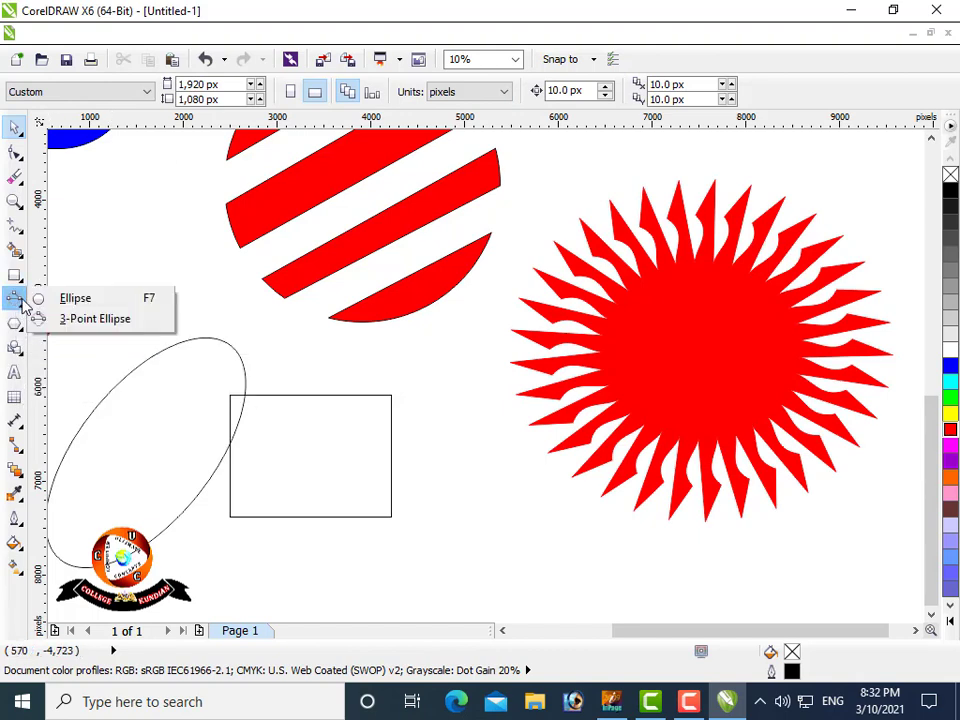
{"action": "left_click", "coordinate": [36, 300]}
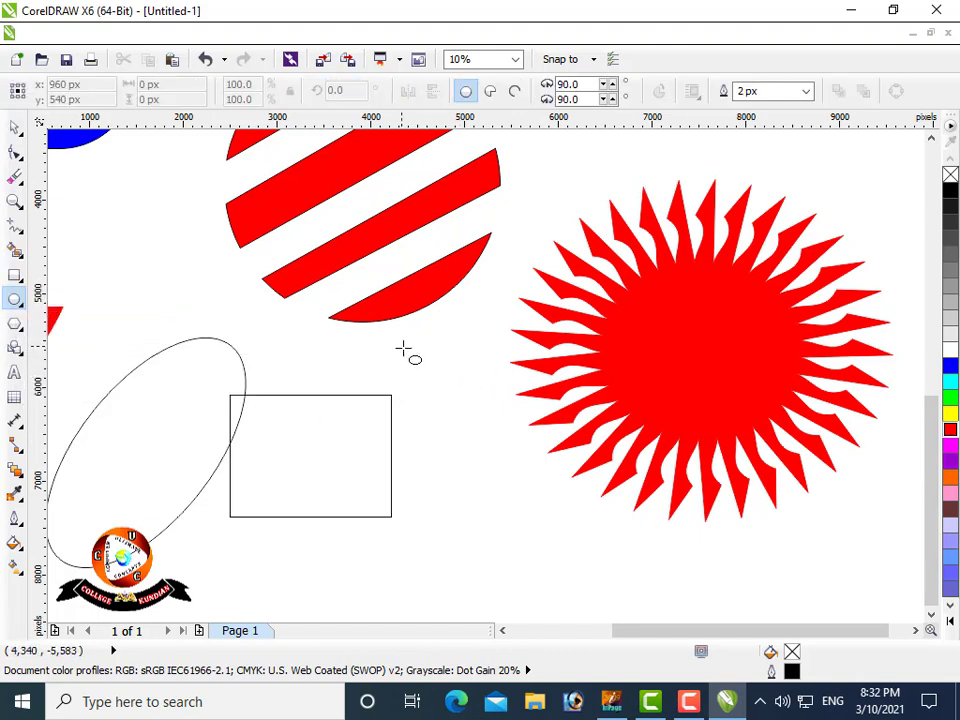
{"action": "left_click_drag", "start_coordinate": [403, 348], "coordinate": [605, 522]}
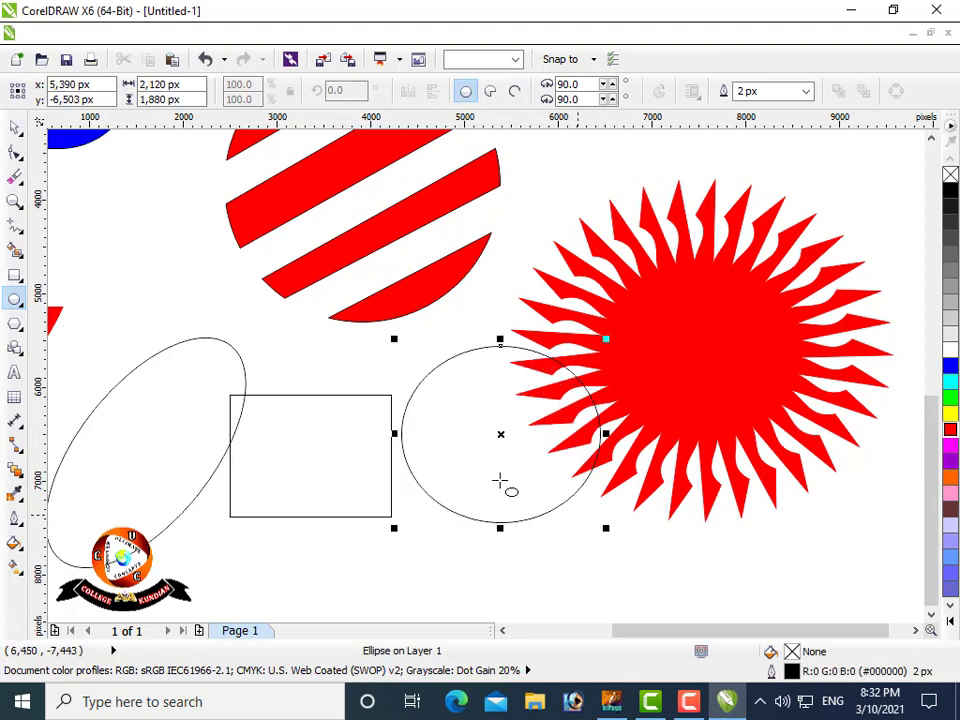
Scale the new ellipse to about 87.3% and centre it on the sunburst at about x 7,525, y -5,608 px
{"action": "left_click", "coordinate": [15, 129]}
{"action": "left_click_drag", "start_coordinate": [450, 434], "coordinate": [651, 348]}
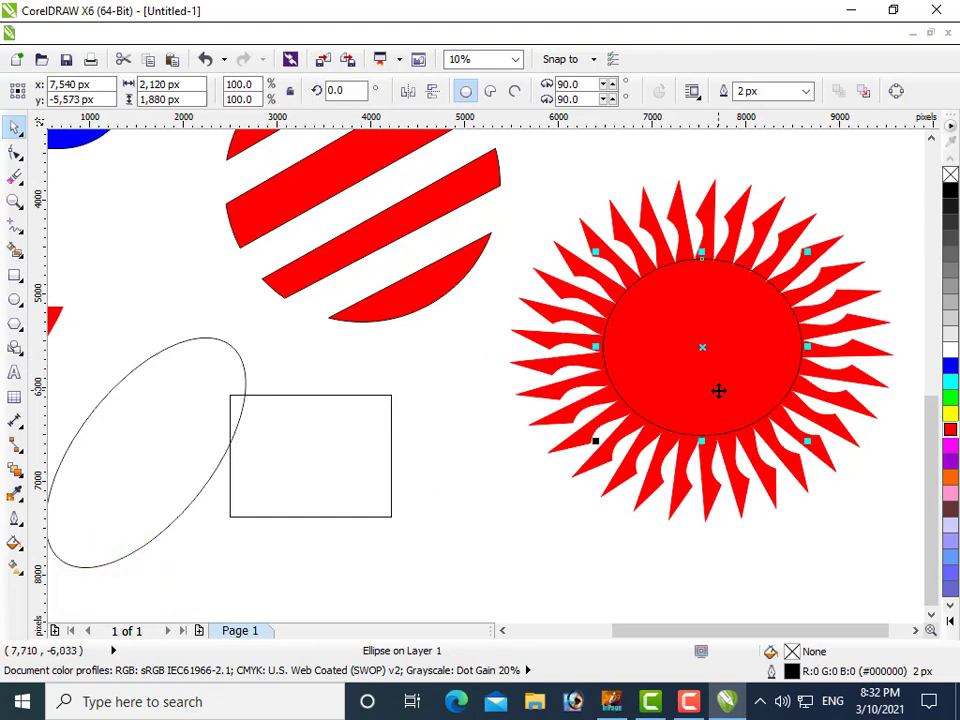
{"action": "left_click_drag", "start_coordinate": [808, 250], "coordinate": [784, 276]}
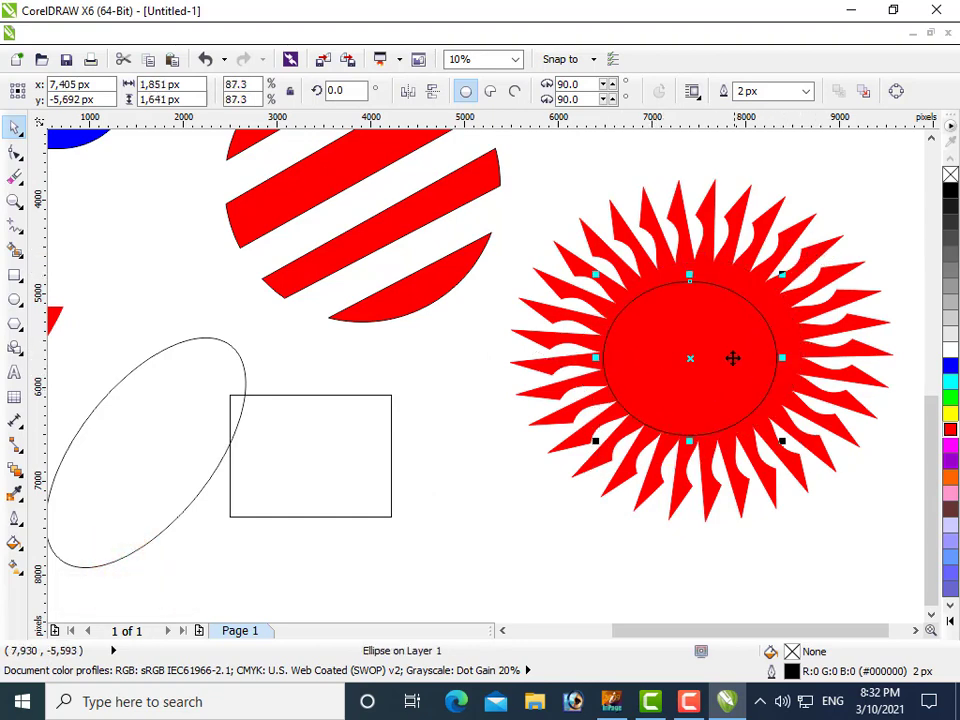
{"action": "mouse_move", "coordinate": [690, 359]}
{"action": "left_mouse_down"}
{"action": "mouse_move", "coordinate": [700, 365]}
{"action": "mouse_move", "coordinate": [700, 350]}
{"action": "left_mouse_up"}
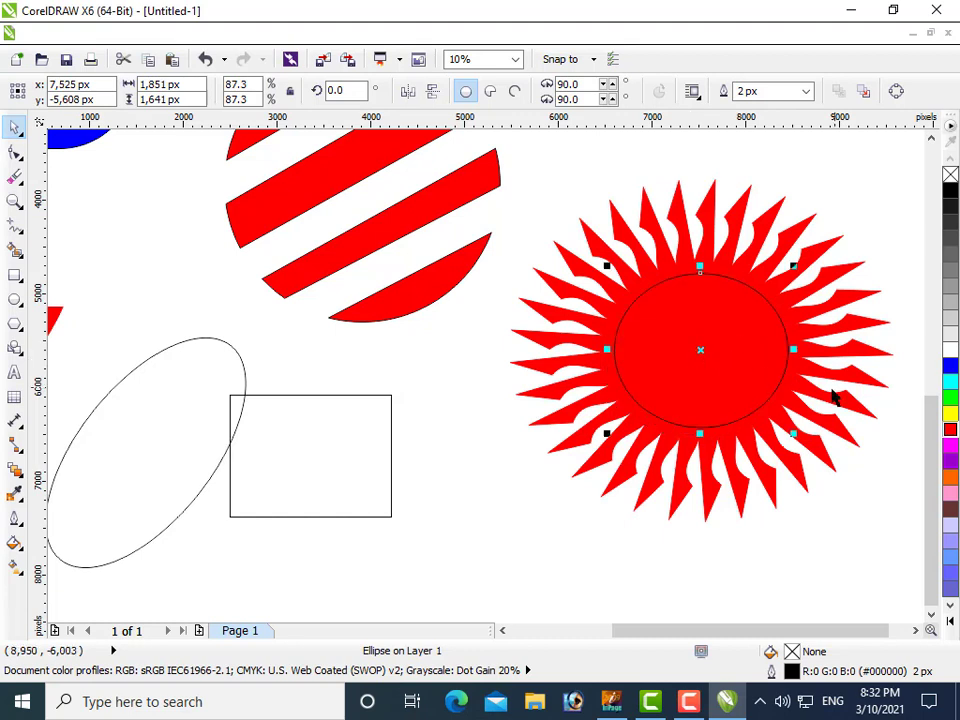
Give the ellipse in the sunburst's centre a white fill and a white outline
{"action": "left_click", "coordinate": [951, 349]}
{"action": "right_click", "coordinate": [953, 350]}
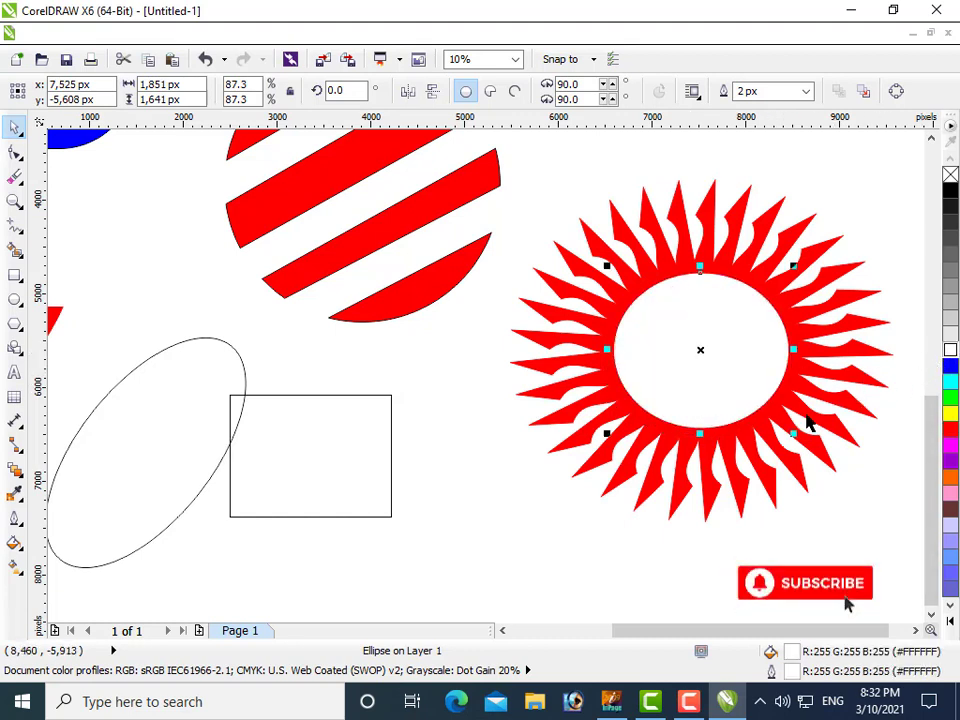
Draw a five-pointed star about 2,168 by 2,053 px in the empty area below the rectangle, and reduce its points to 3
{"action": "left_click", "coordinate": [15, 323]}
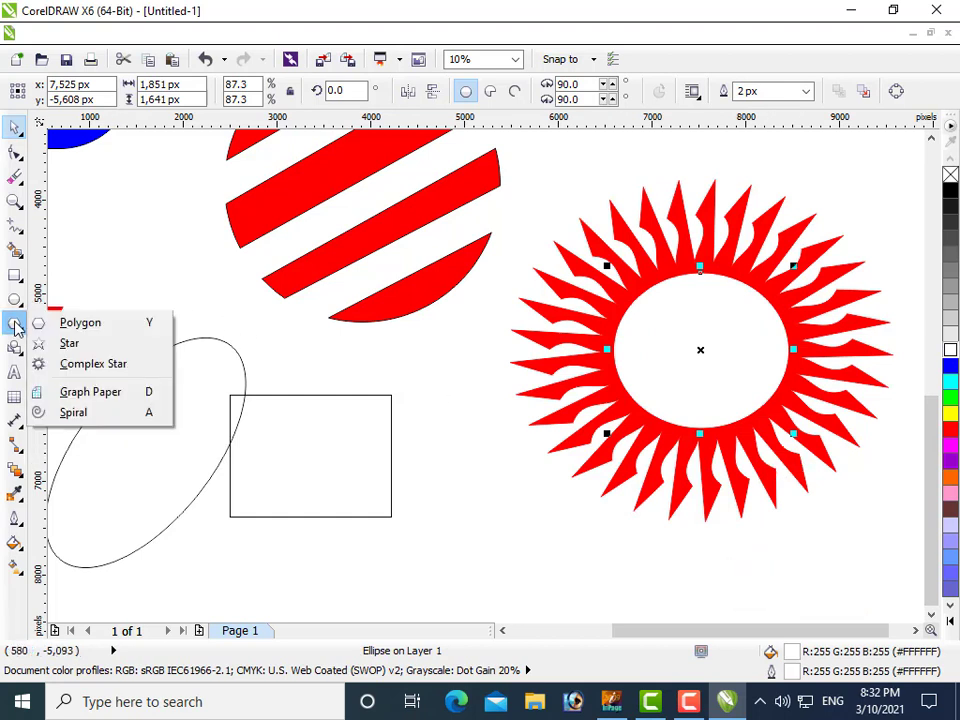
{"action": "left_click", "coordinate": [90, 350]}
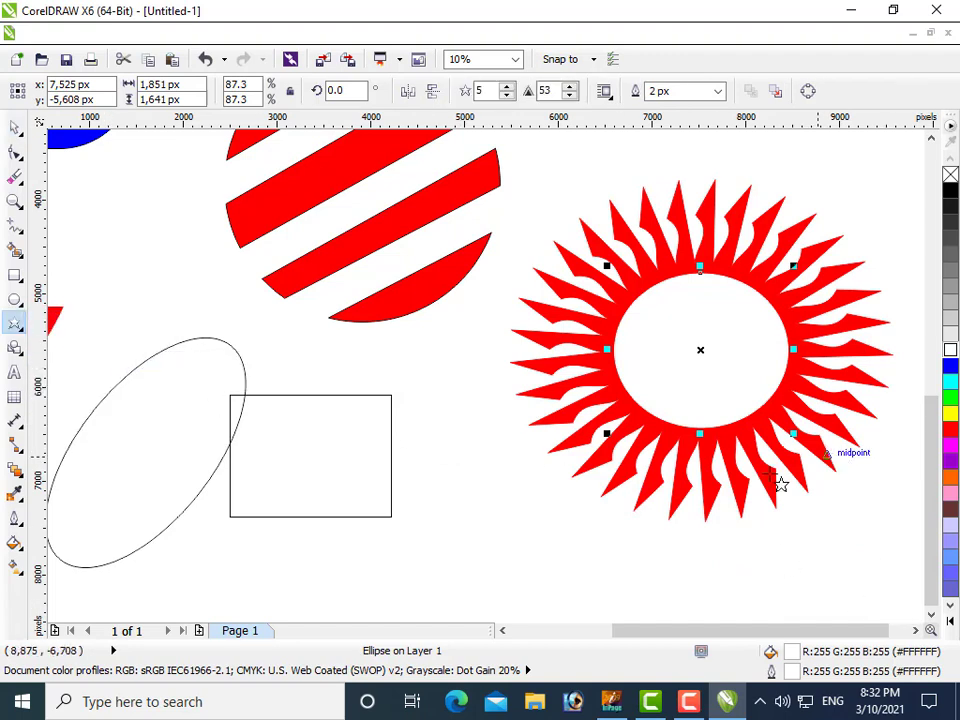
{"action": "left_click", "coordinate": [930, 615]}
{"action": "left_click", "coordinate": [930, 615]}
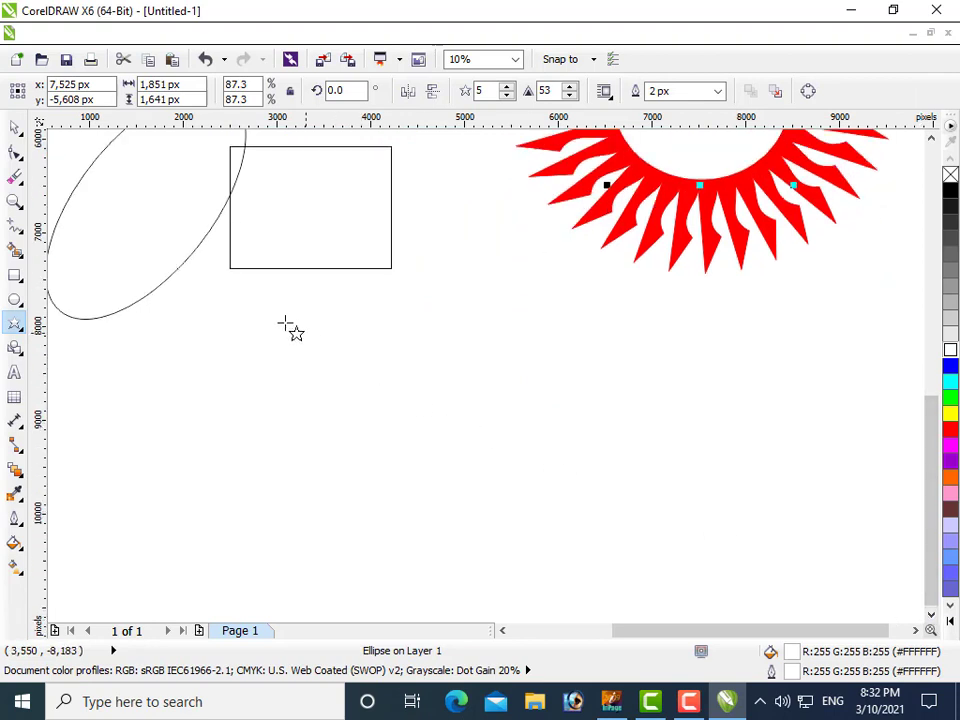
{"action": "left_click_drag", "start_coordinate": [271, 316], "coordinate": [490, 524]}
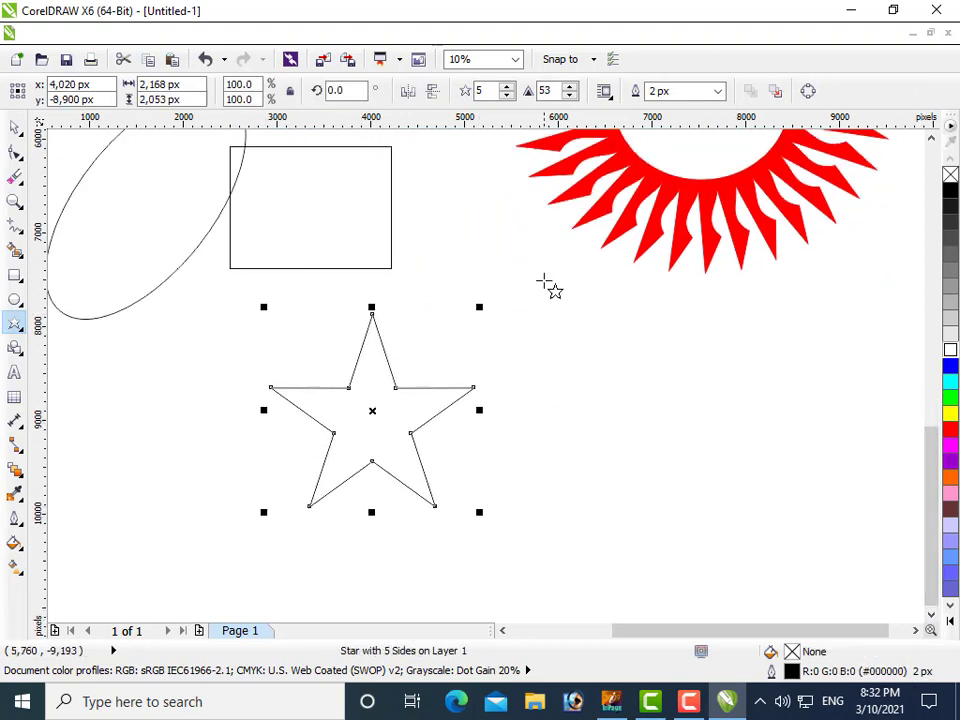
{"action": "left_click", "coordinate": [507, 96]}
{"action": "left_click", "coordinate": [507, 96]}
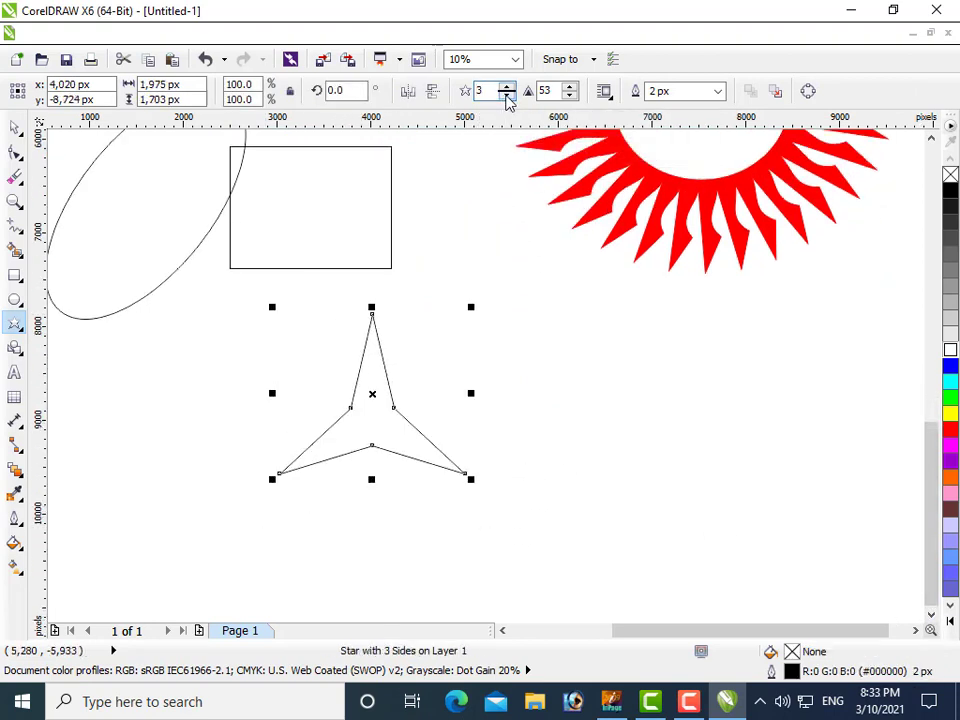
Raise the star's number of points to 57 and give it a red fill and a red outline
{"action": "left_click", "coordinate": [507, 88]}
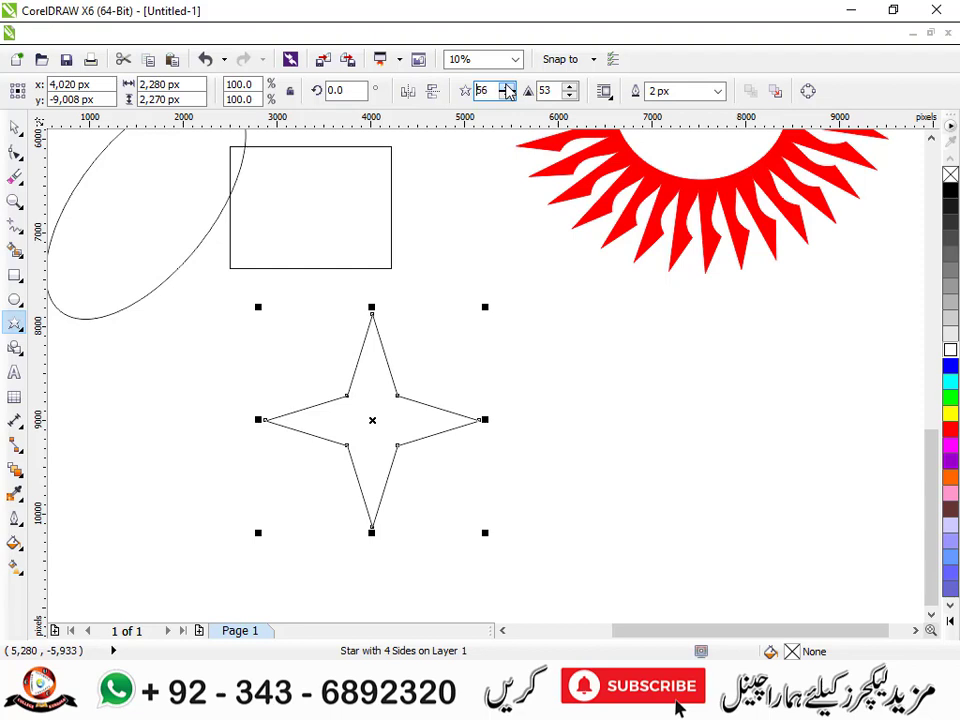
{"action": "left_click", "coordinate": [507, 88]}
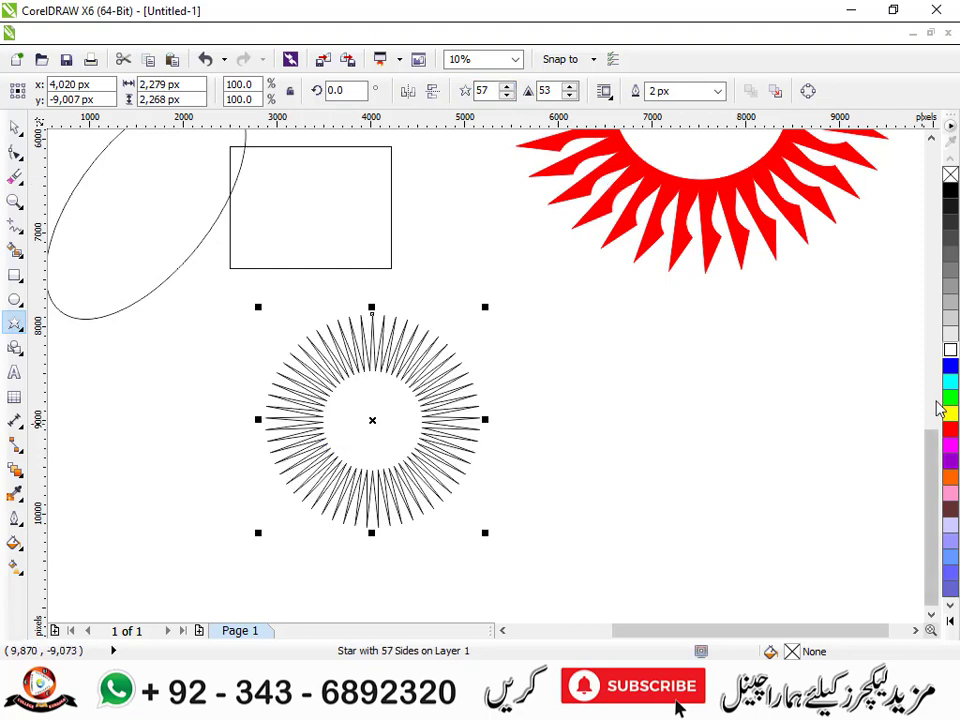
{"action": "left_click", "coordinate": [950, 429]}
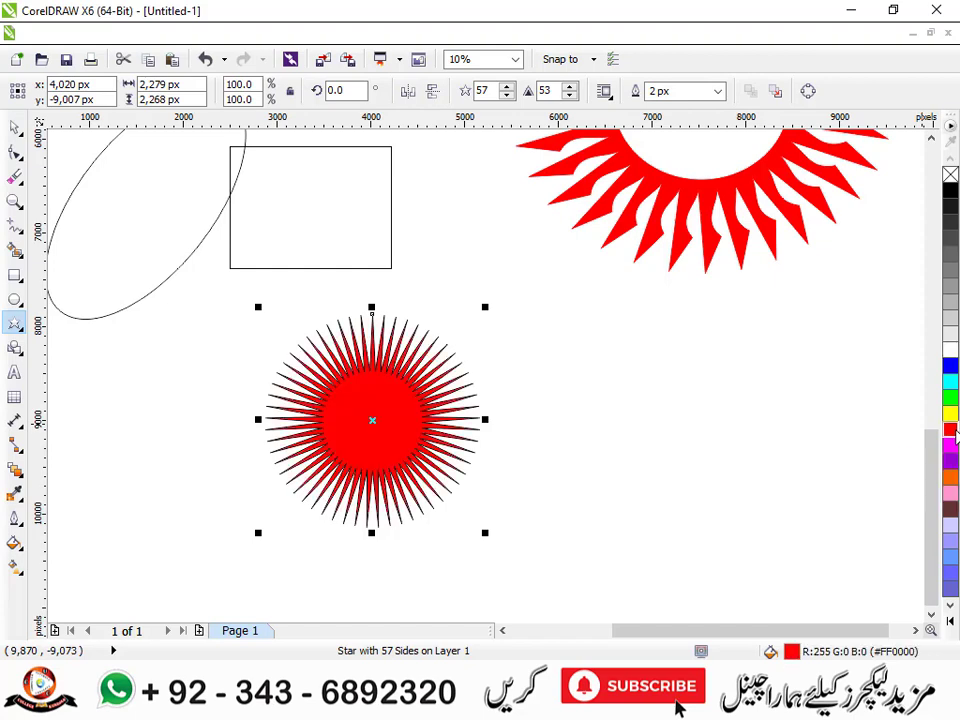
{"action": "right_click", "coordinate": [952, 429]}
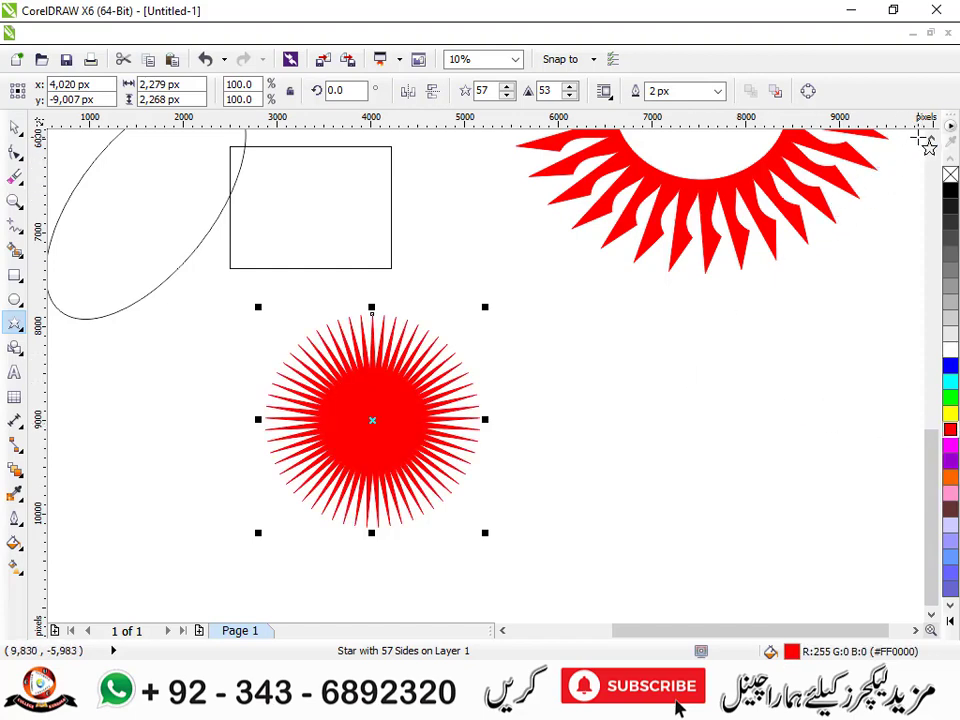
Scale the 57-point star to about 65.9% and centre it in the large sunburst at about x 7,525, y -5,607 px
{"action": "scroll", "coordinate": [930, 143], "scroll_direction": "up", "scroll_amount": 3}
{"action": "left_click", "coordinate": [14, 127]}
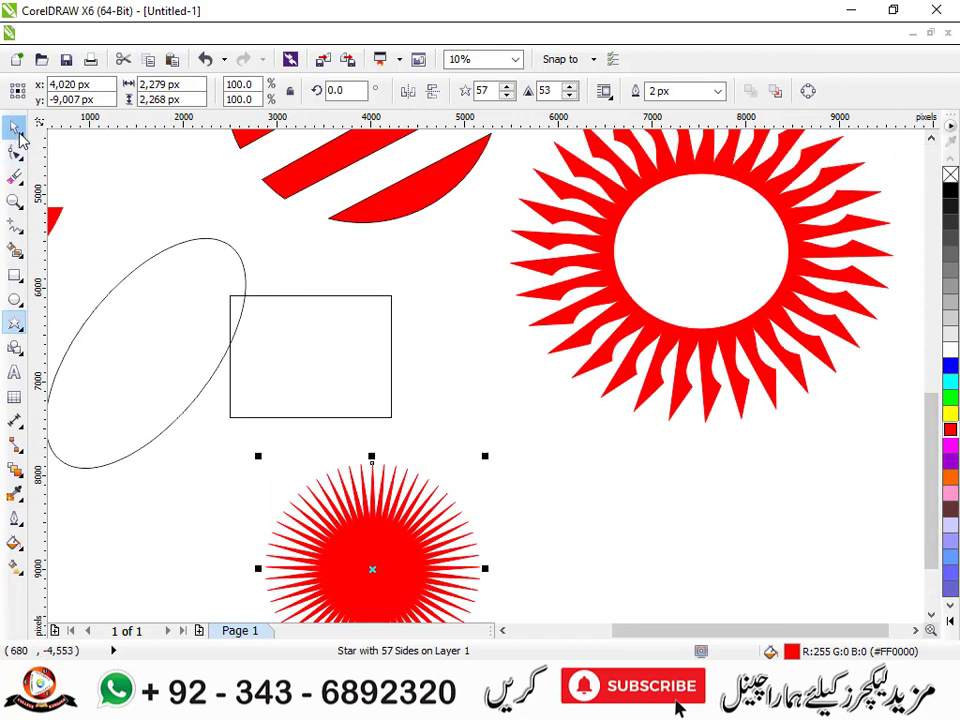
{"action": "left_click_drag", "start_coordinate": [333, 544], "coordinate": [677, 257]}
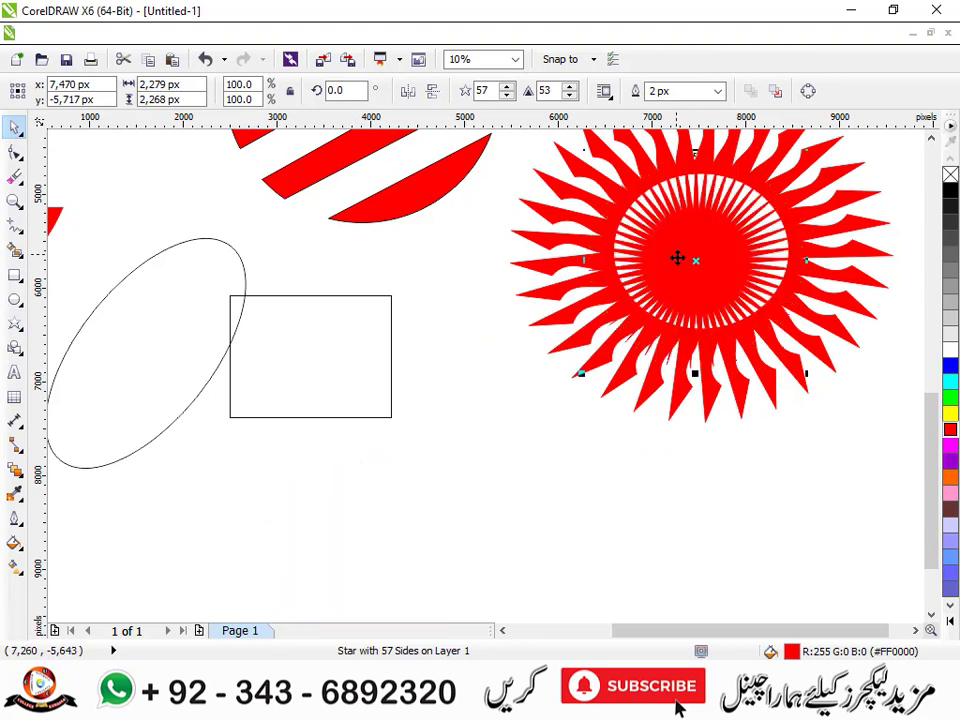
{"action": "left_click_drag", "start_coordinate": [808, 148], "coordinate": [733, 222]}
{"action": "left_click_drag", "start_coordinate": [657, 299], "coordinate": [702, 250]}
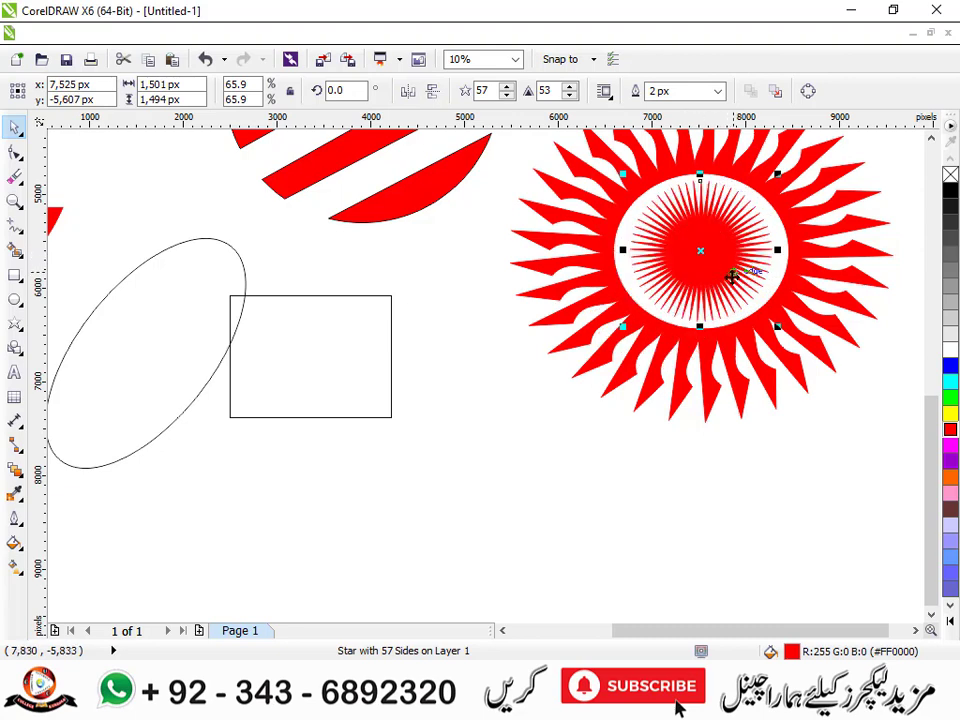
Move the unfilled rectangle to about x -5,386, y -5,193 px and enlarge it to about 3,308 by 2,500 px
{"action": "left_click", "coordinate": [929, 139]}
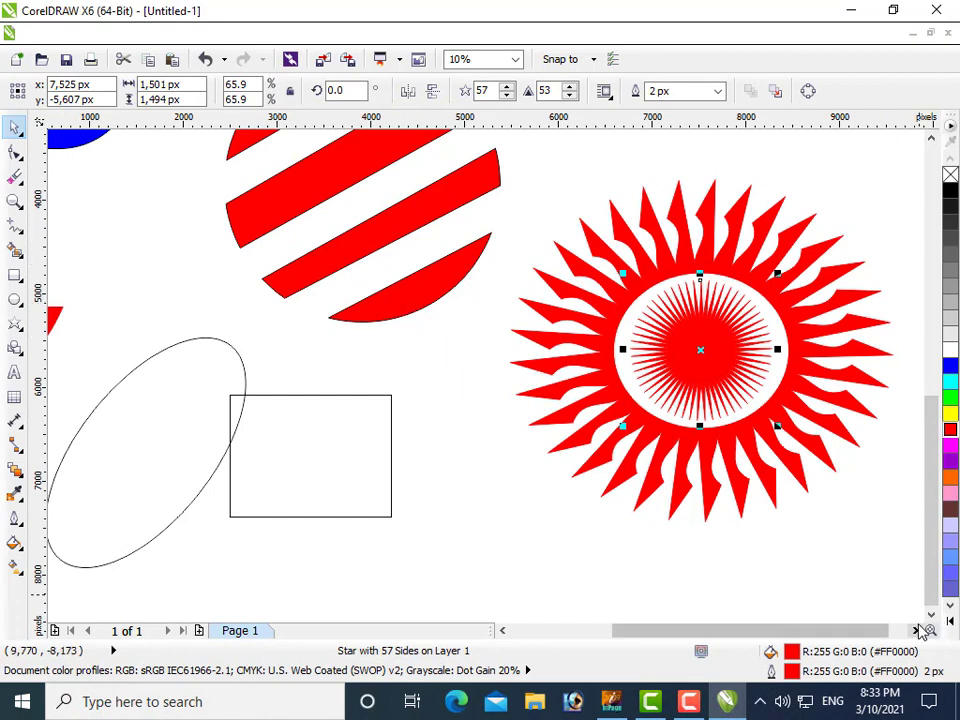
{"action": "scroll", "coordinate": [924, 628], "scroll_direction": "down", "scroll_amount": 1}
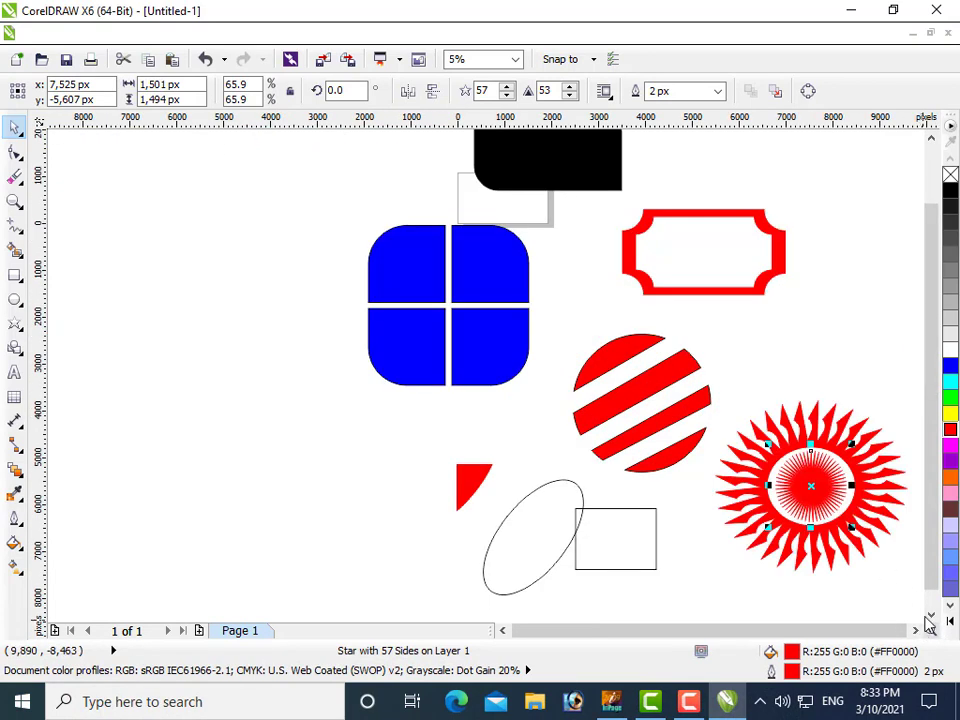
{"action": "left_click_drag", "start_coordinate": [628, 555], "coordinate": [286, 526]}
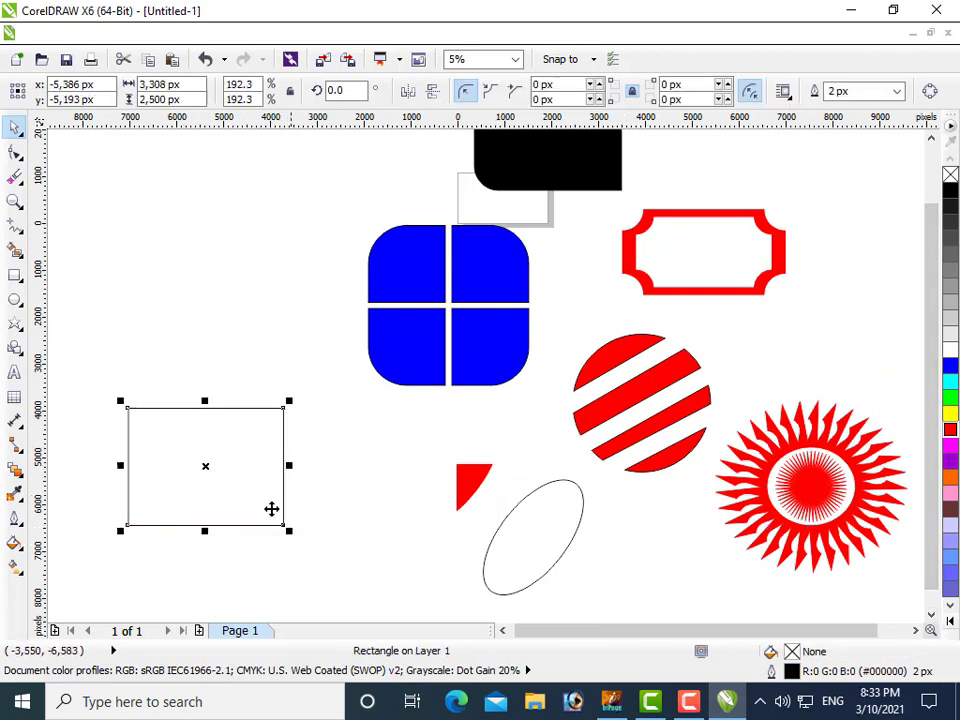
Draw a five-pointed star about 3,804 by 3,311 px overlapping the rectangle's upper-right corner
{"action": "left_click", "coordinate": [15, 324]}
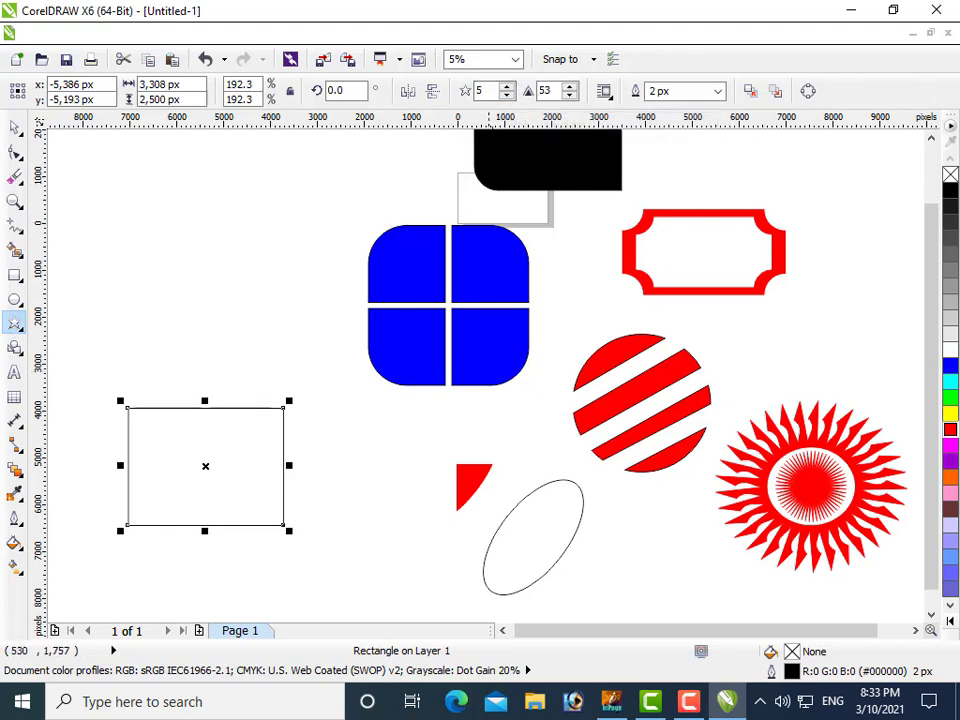
{"action": "mouse_move", "coordinate": [186, 336]}
{"action": "left_mouse_down"}
{"action": "mouse_move", "coordinate": [364, 486]}
{"action": "mouse_move", "coordinate": [370, 506]}
{"action": "mouse_move", "coordinate": [371, 493]}
{"action": "left_mouse_up"}
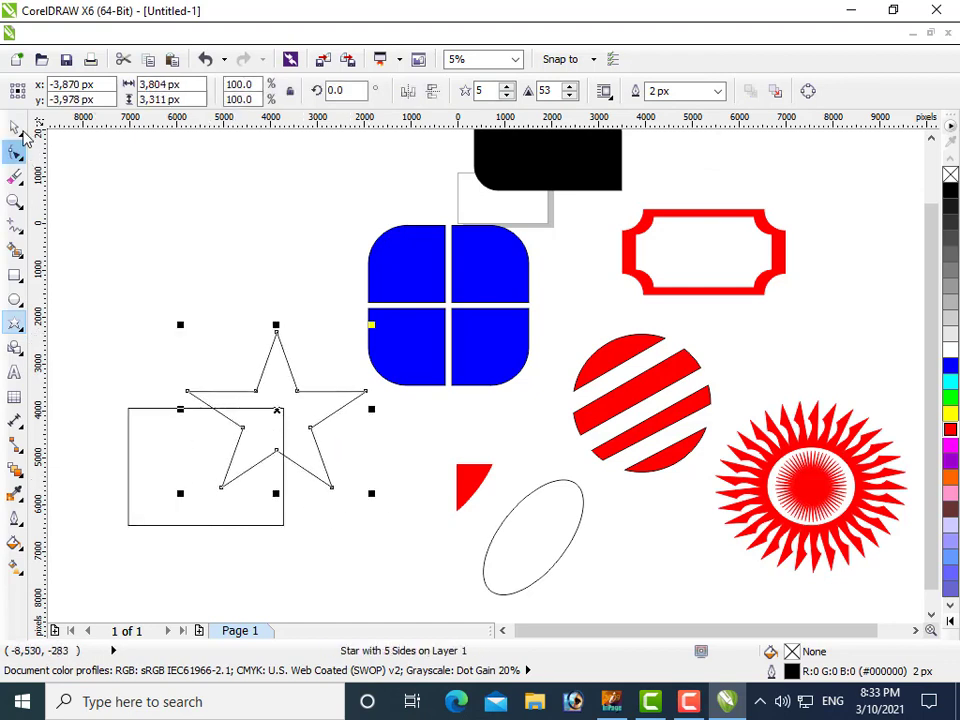
{"action": "left_click", "coordinate": [14, 130]}
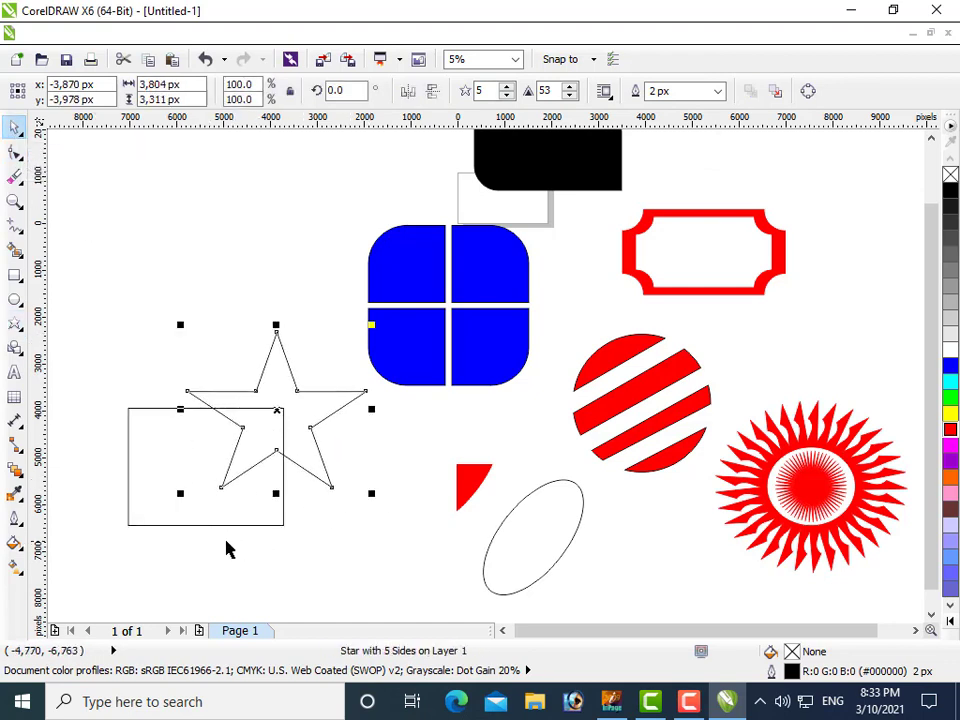
Try welding the star and the rectangle into one outline, and undo the weld
{"action": "left_click", "coordinate": [128, 432], "text": "shift"}
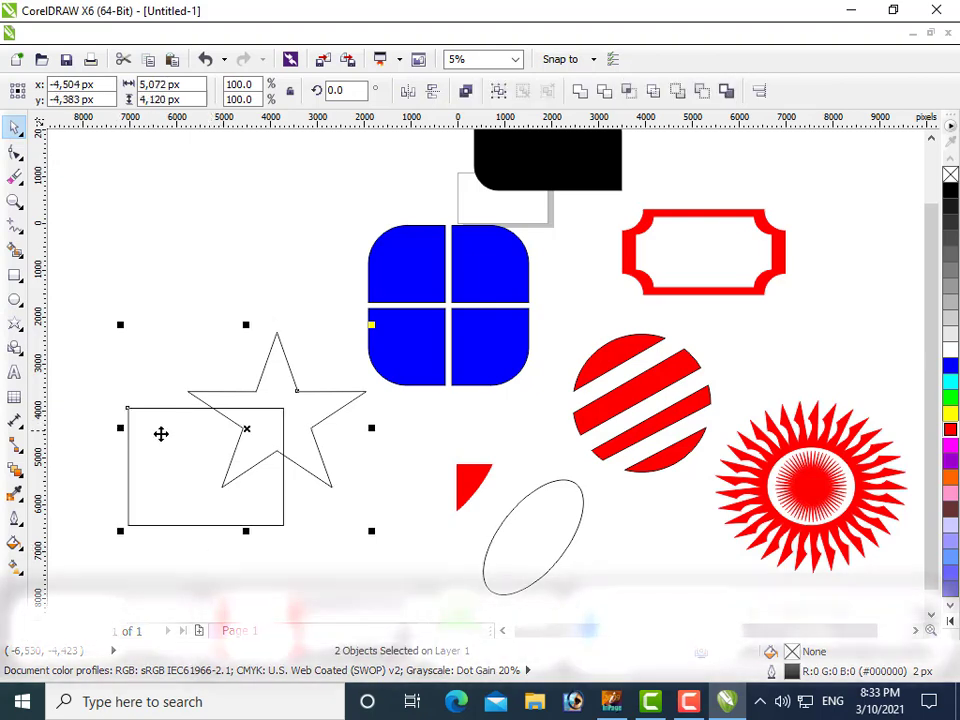
{"action": "left_click", "coordinate": [579, 92]}
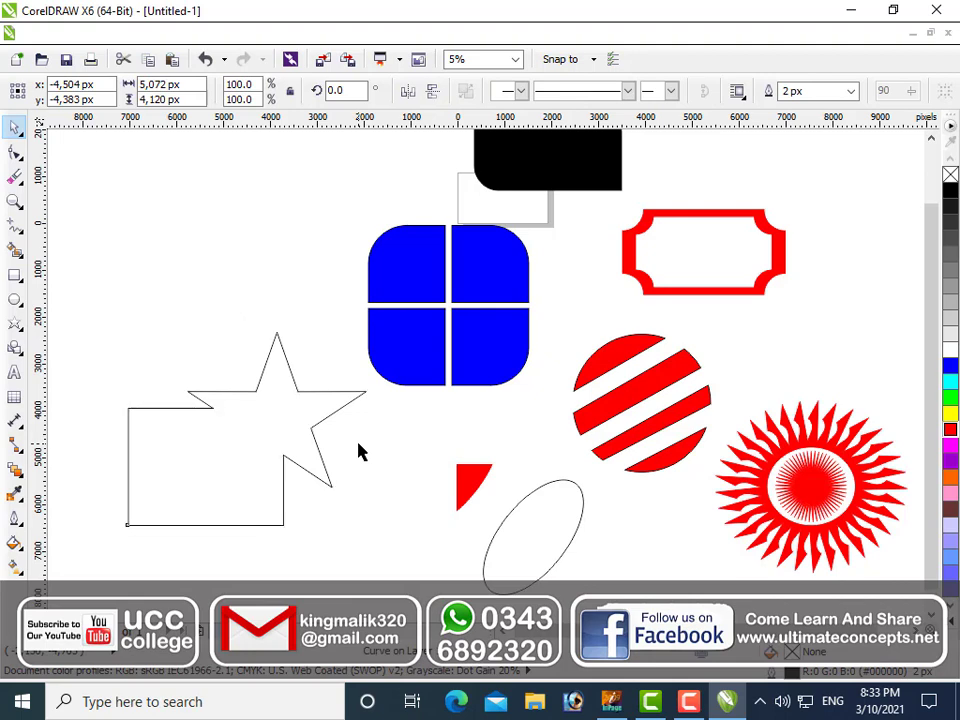
{"action": "key", "text": "ctrl+z"}
{"action": "left_click", "coordinate": [332, 321]}
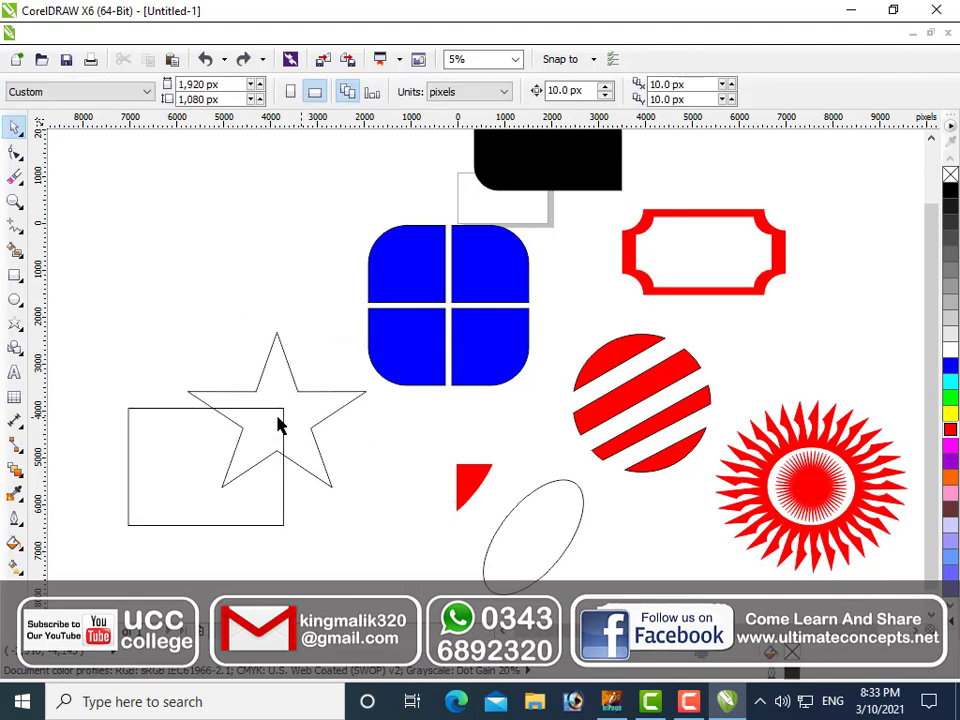
Try trimming the overlapping shapes with the rectangle selected before the star, move the star upward, and undo both changes
{"action": "left_click", "coordinate": [184, 461]}
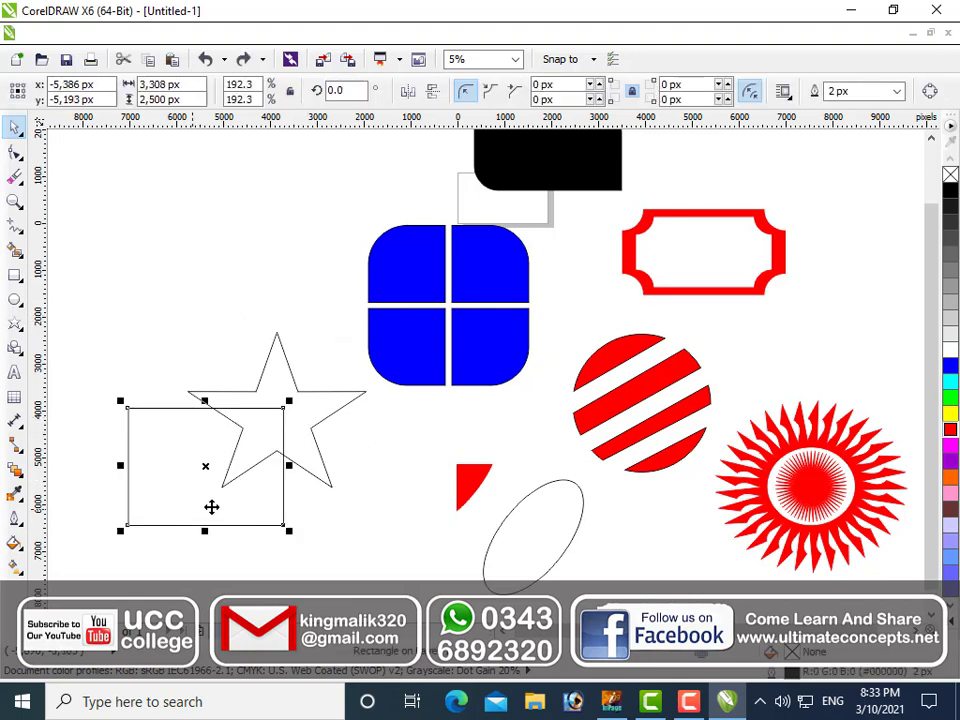
{"action": "left_click", "coordinate": [321, 418], "text": "shift"}
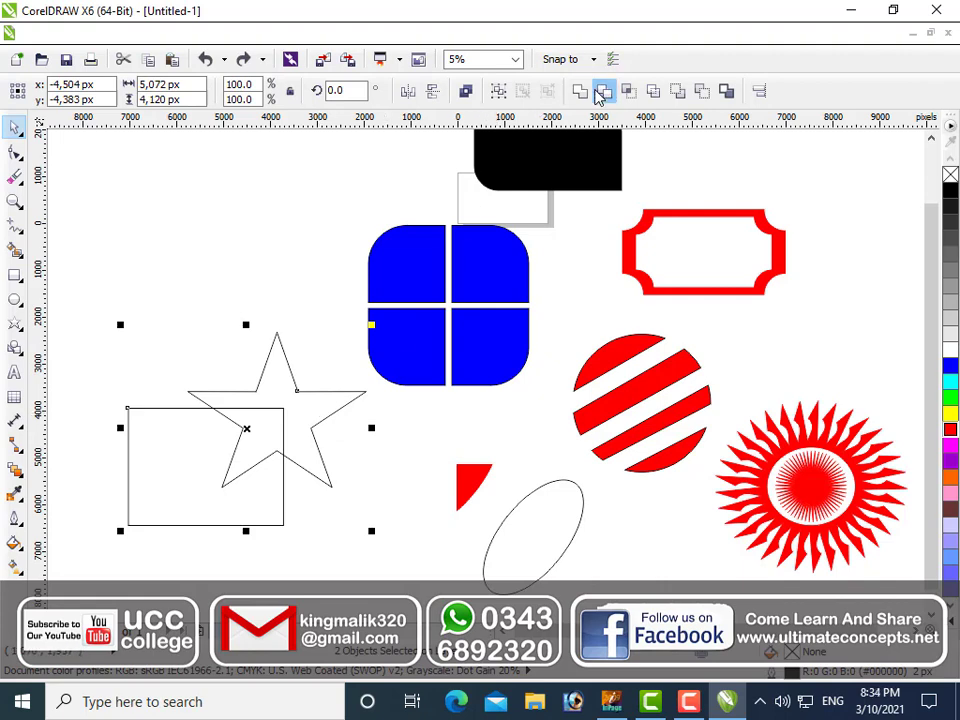
{"action": "left_click", "coordinate": [604, 91]}
{"action": "left_click", "coordinate": [332, 437]}
{"action": "left_click_drag", "start_coordinate": [309, 403], "coordinate": [313, 303]}
{"action": "key", "text": "ctrl+z"}
{"action": "key", "text": "ctrl+z"}
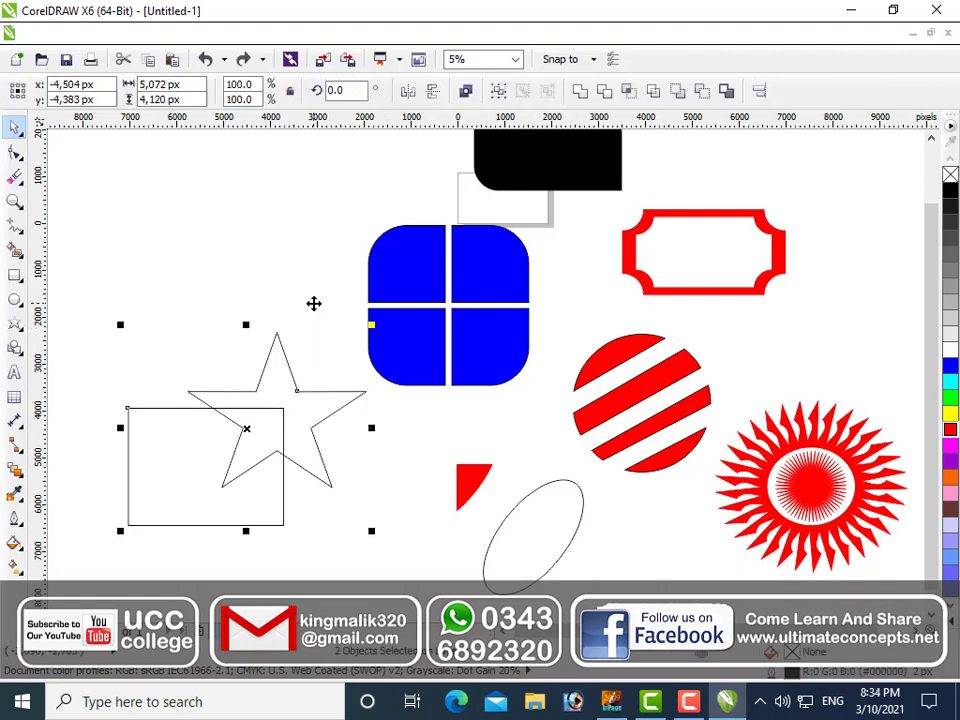
{"action": "left_click", "coordinate": [313, 303]}
Trim the rectangle with the overlapping star, and move the star to about x -3,570, y -3,608 px
{"action": "left_click", "coordinate": [300, 414]}
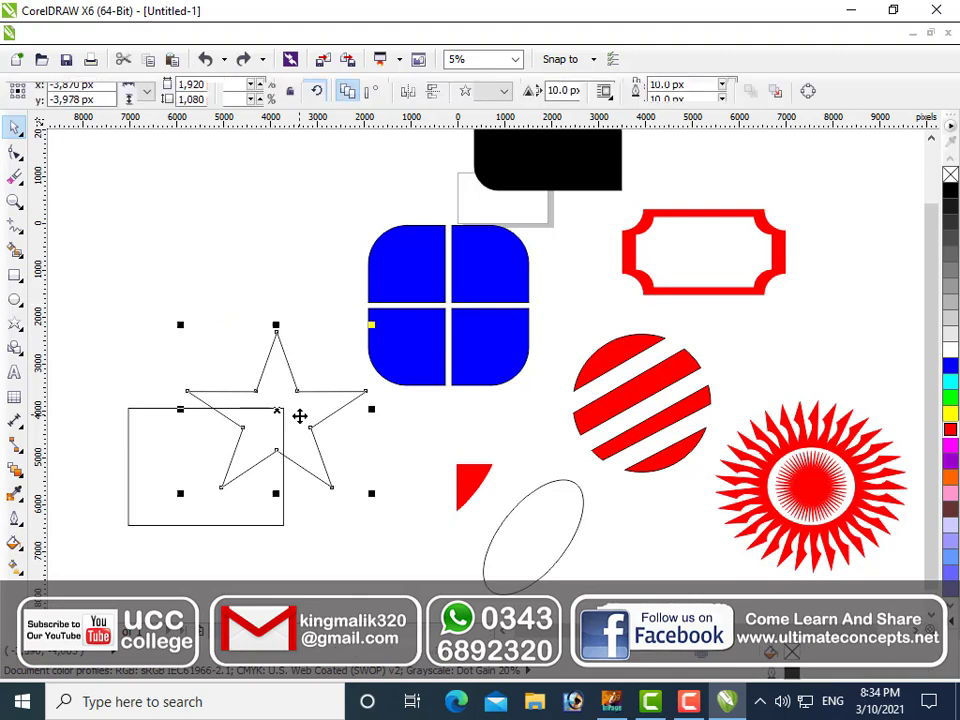
{"action": "left_click", "coordinate": [115, 350]}
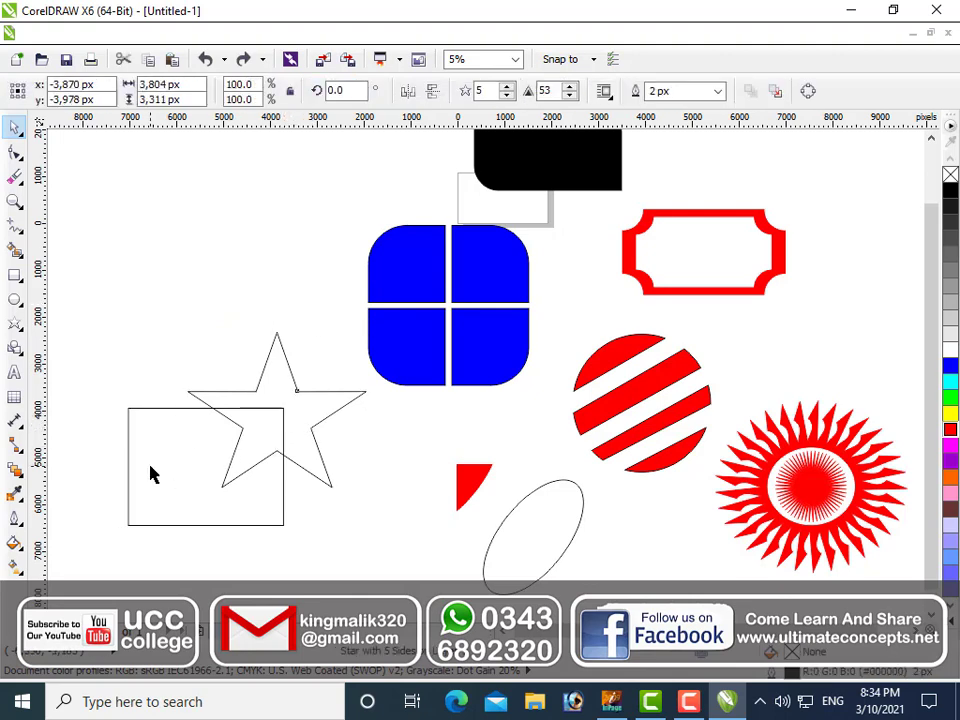
{"action": "left_click_drag", "start_coordinate": [112, 318], "coordinate": [385, 540]}
{"action": "left_click", "coordinate": [606, 91]}
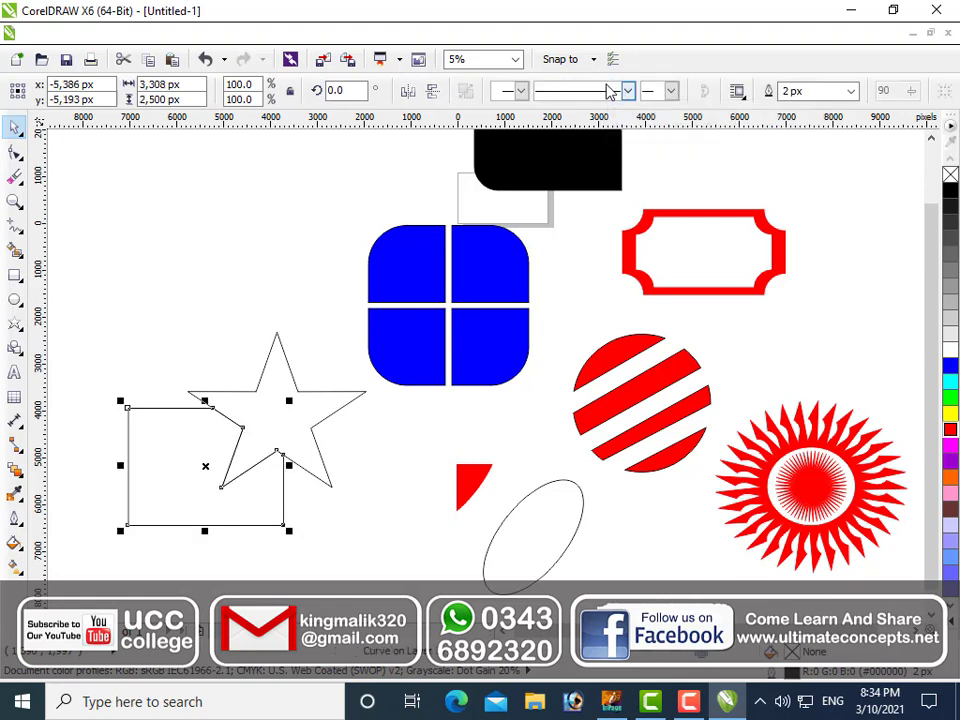
{"action": "left_click", "coordinate": [407, 467]}
{"action": "left_click_drag", "start_coordinate": [285, 429], "coordinate": [298, 408]}
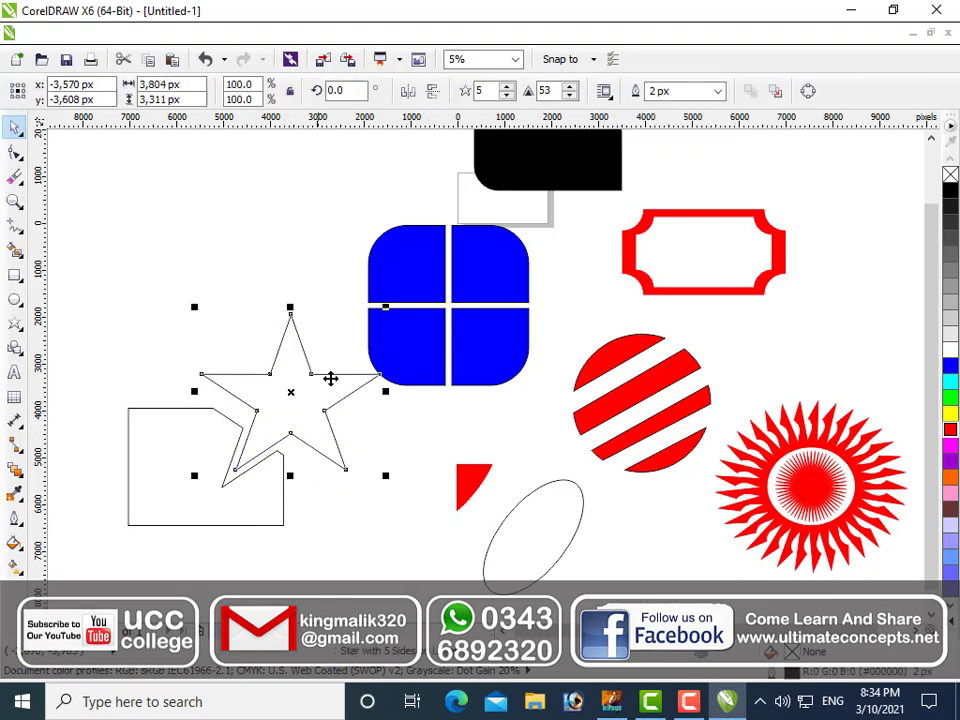
Fill the trimmed rectangle and the five-pointed star with red
{"action": "left_click", "coordinate": [231, 524]}
{"action": "left_click", "coordinate": [951, 429]}
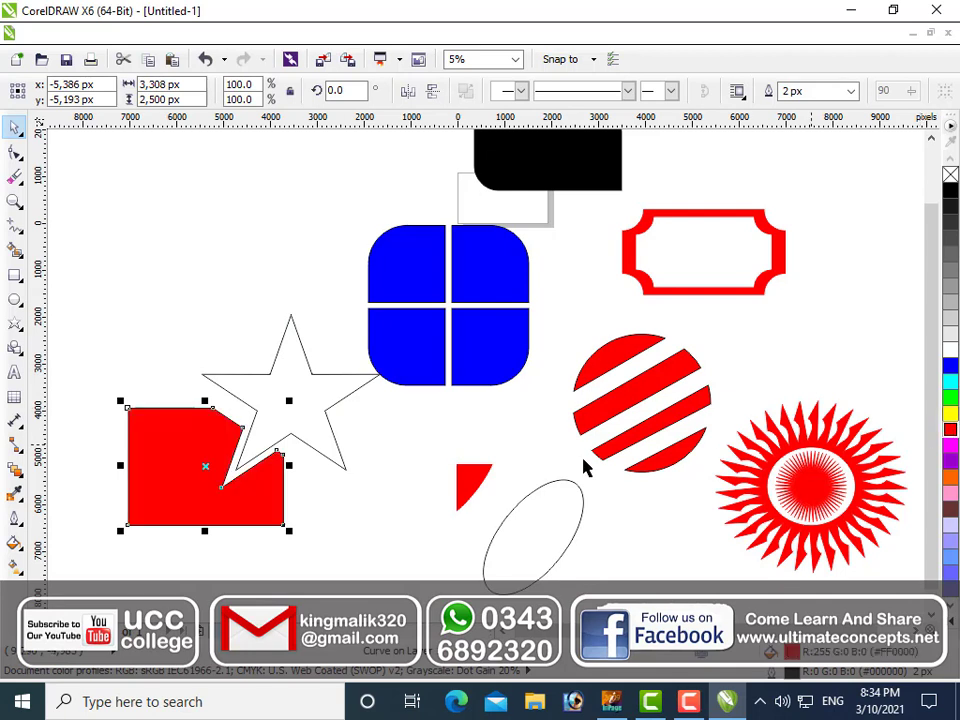
{"action": "left_click", "coordinate": [318, 398]}
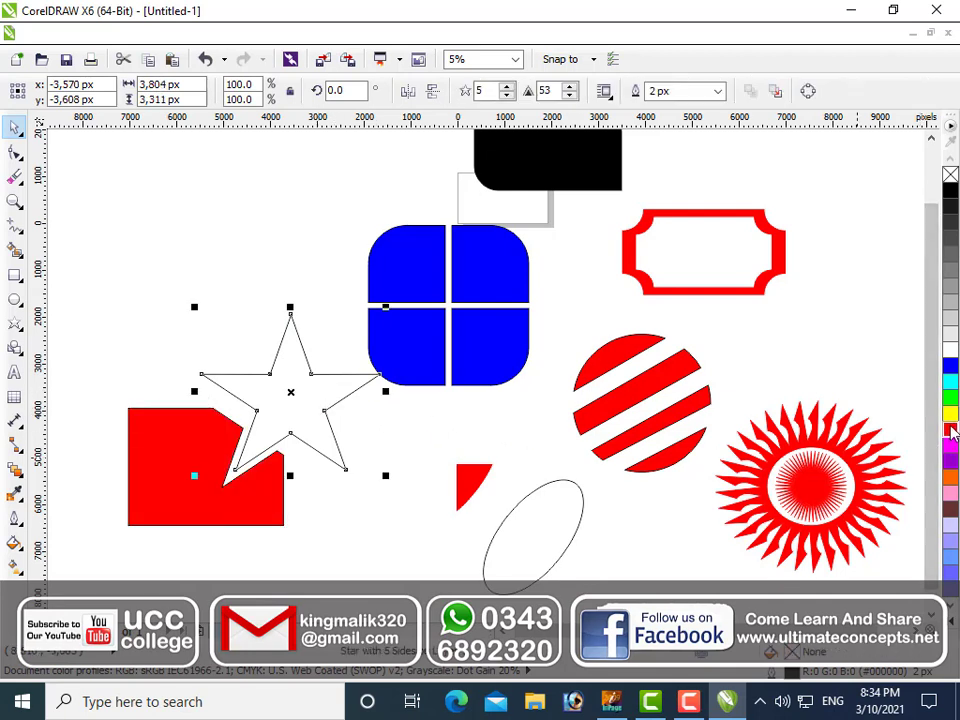
{"action": "left_click", "coordinate": [951, 429]}
Scale the red star to about 82.8% and fit it into the rectangle's cut-out at about x -3,678, y -3,833 px
{"action": "left_click_drag", "start_coordinate": [384, 310], "coordinate": [353, 334]}
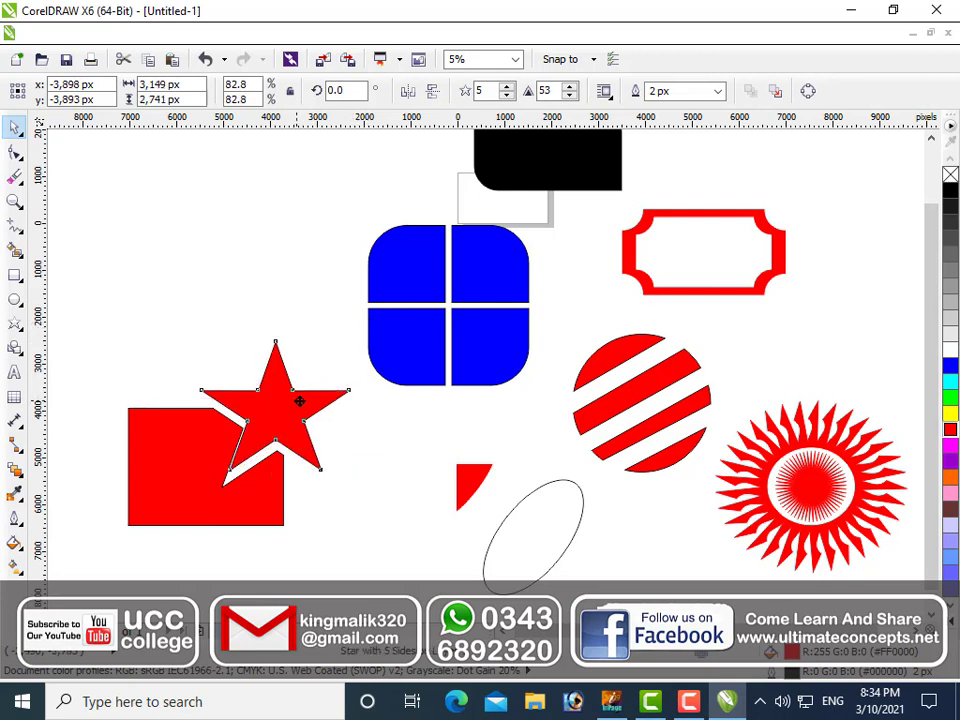
{"action": "left_click_drag", "start_coordinate": [300, 399], "coordinate": [310, 397]}
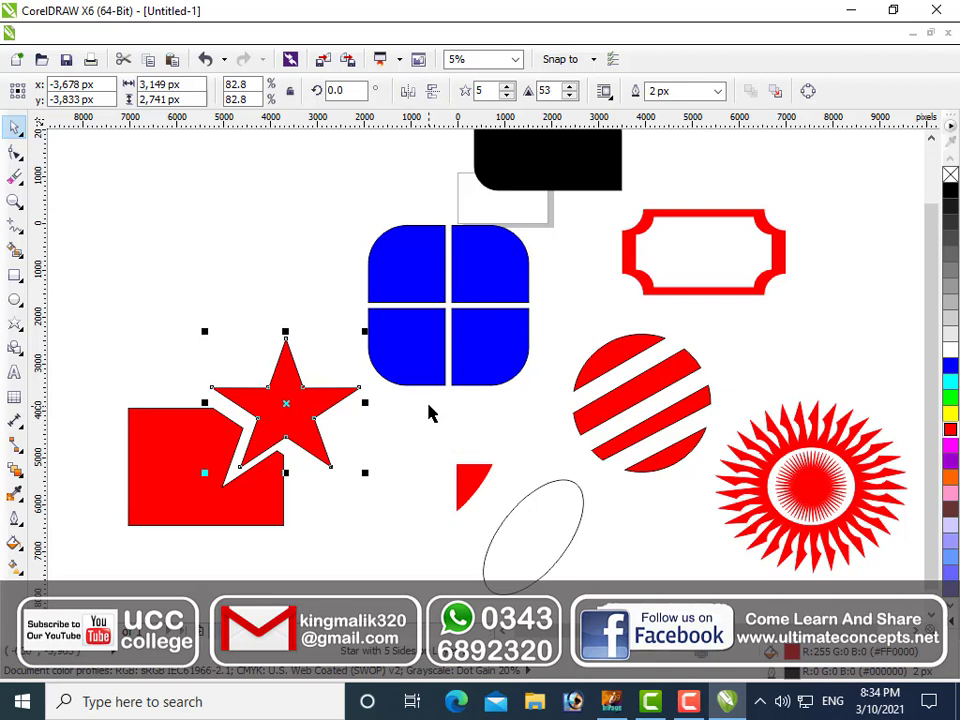
Move the tilted ellipse to the empty area above the trimmed rectangle, at about x -6,590, y -1,363 px
{"action": "left_click_drag", "start_coordinate": [531, 541], "coordinate": [155, 288]}
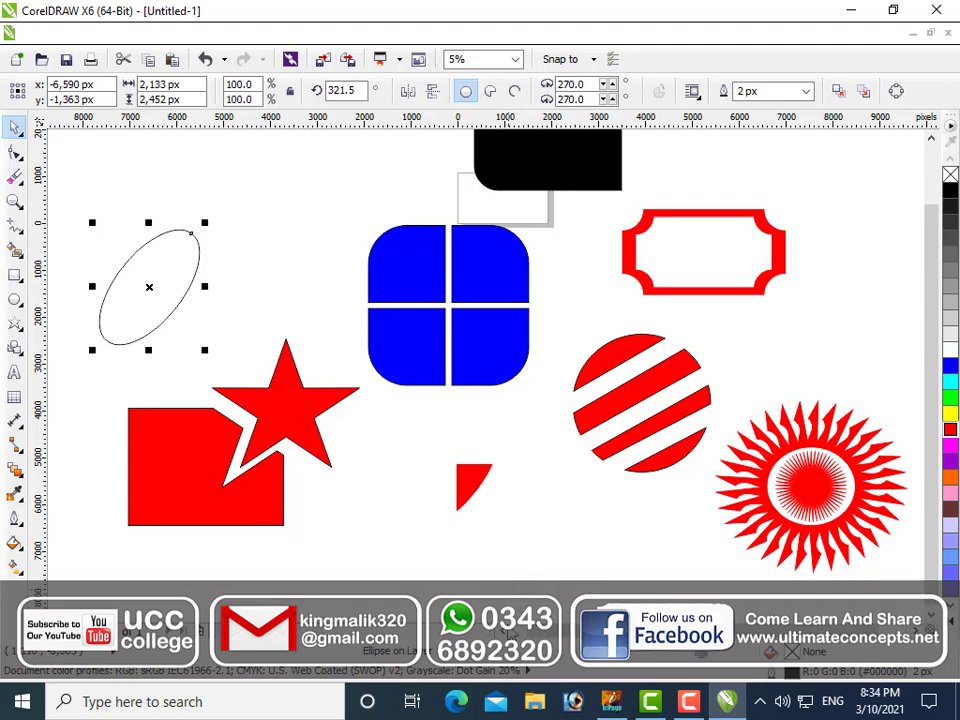
{"action": "scroll", "coordinate": [385, 478], "scroll_direction": "left", "scroll_amount": 3}
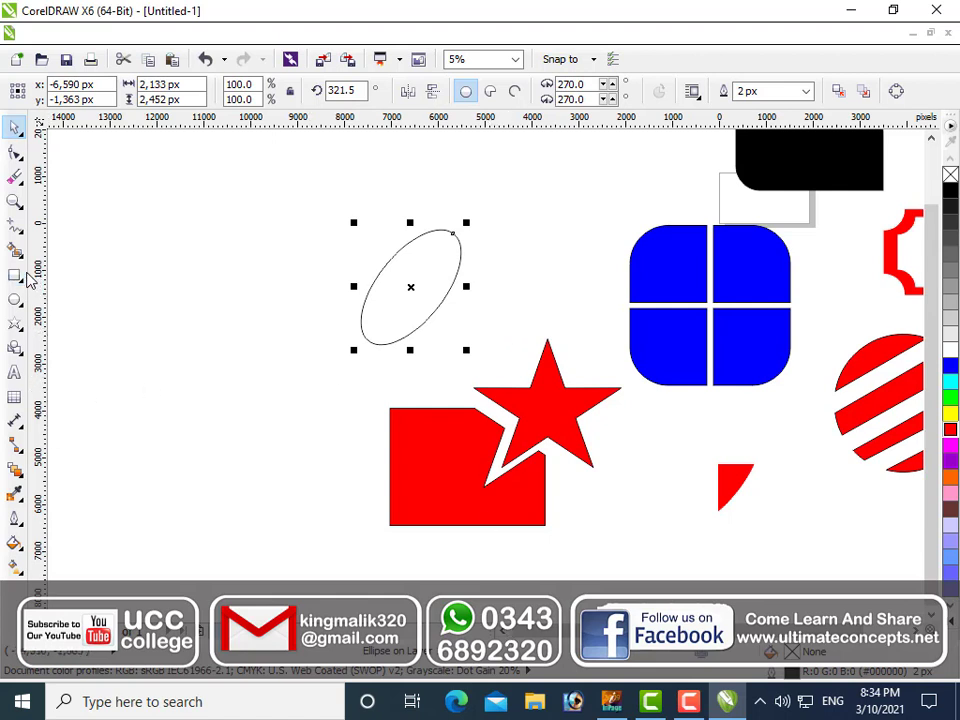
Review the variants of the rectangle, ellipse and polygon tools, and look over all the finished shapes
{"action": "left_click", "coordinate": [20, 282]}
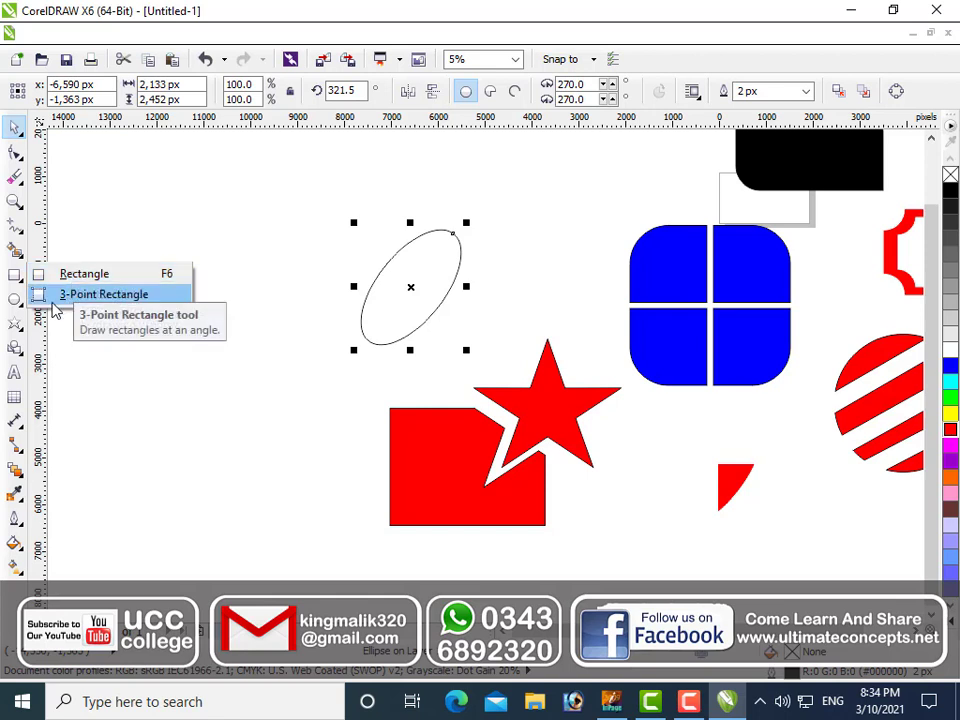
{"action": "left_click", "coordinate": [20, 303]}
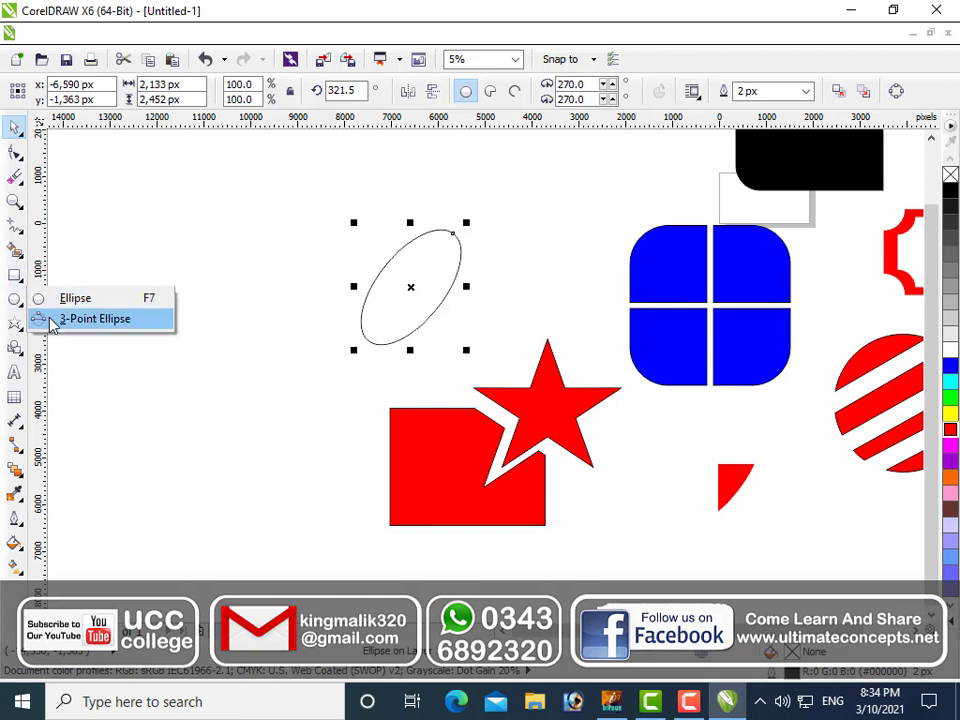
{"action": "left_click", "coordinate": [17, 322]}
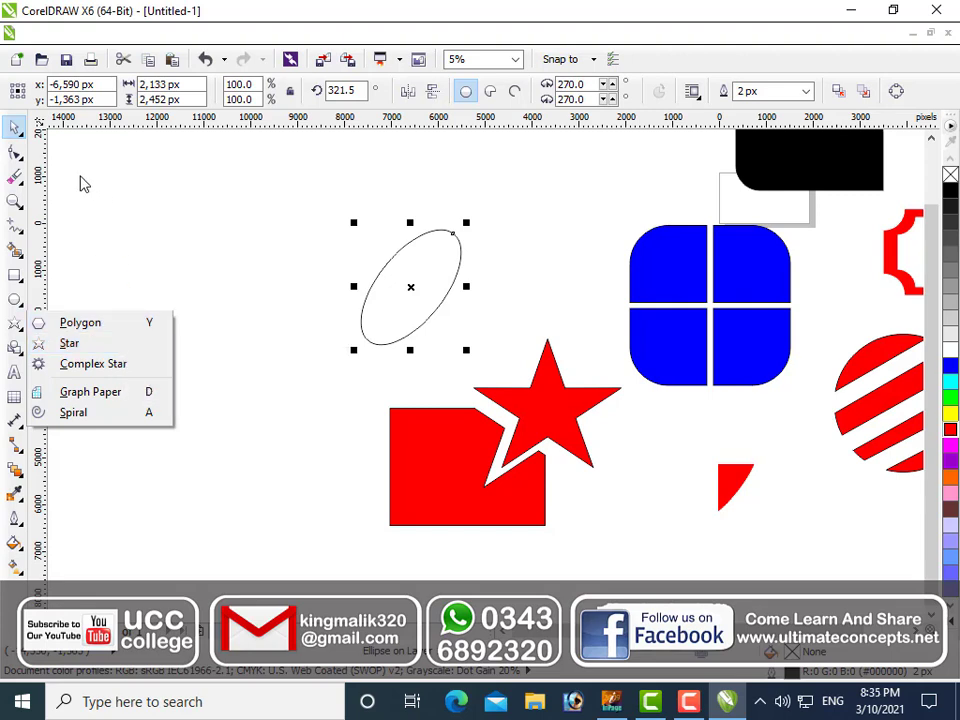
{"action": "left_click", "coordinate": [18, 132]}
{"action": "left_click", "coordinate": [70, 127]}
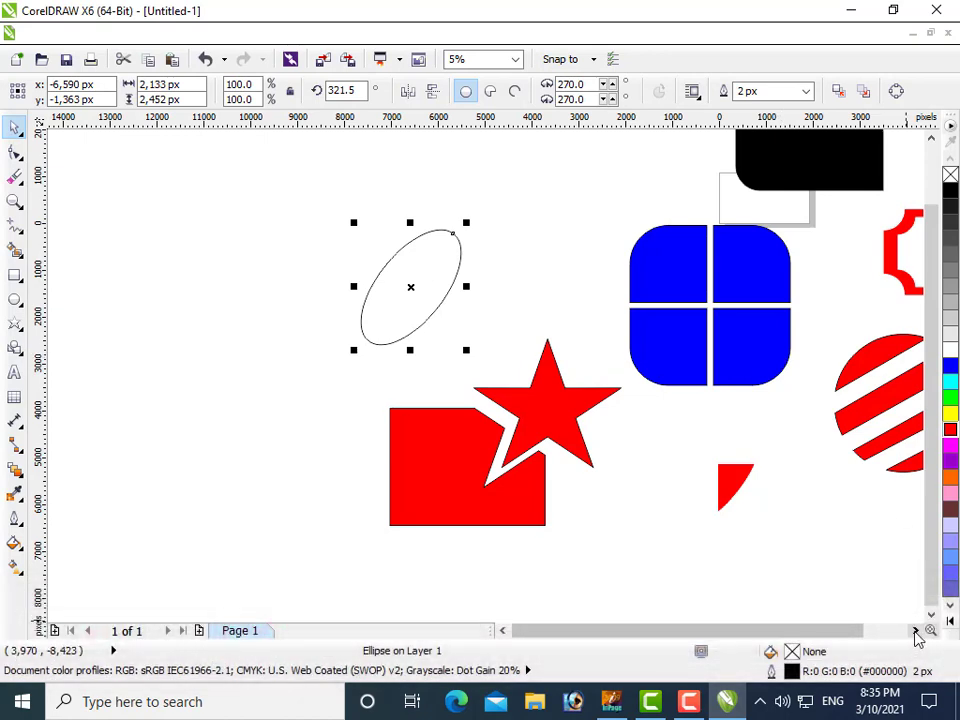
{"action": "left_click", "coordinate": [915, 631]}
{"action": "left_click", "coordinate": [914, 631]}
{"action": "left_click", "coordinate": [914, 631]}
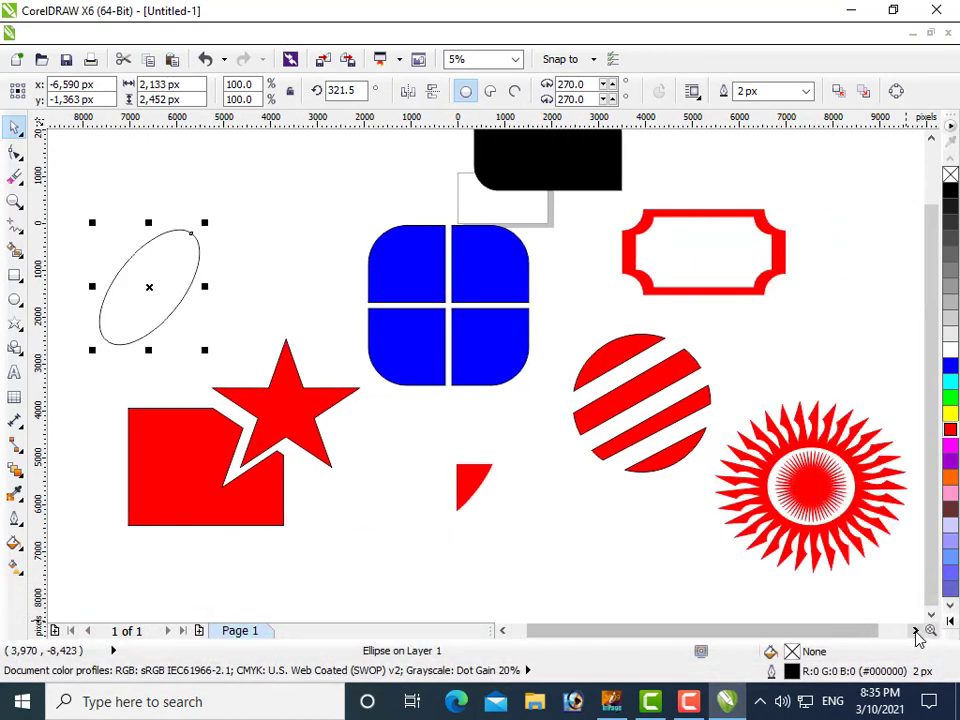
{"action": "left_click", "coordinate": [930, 139]}
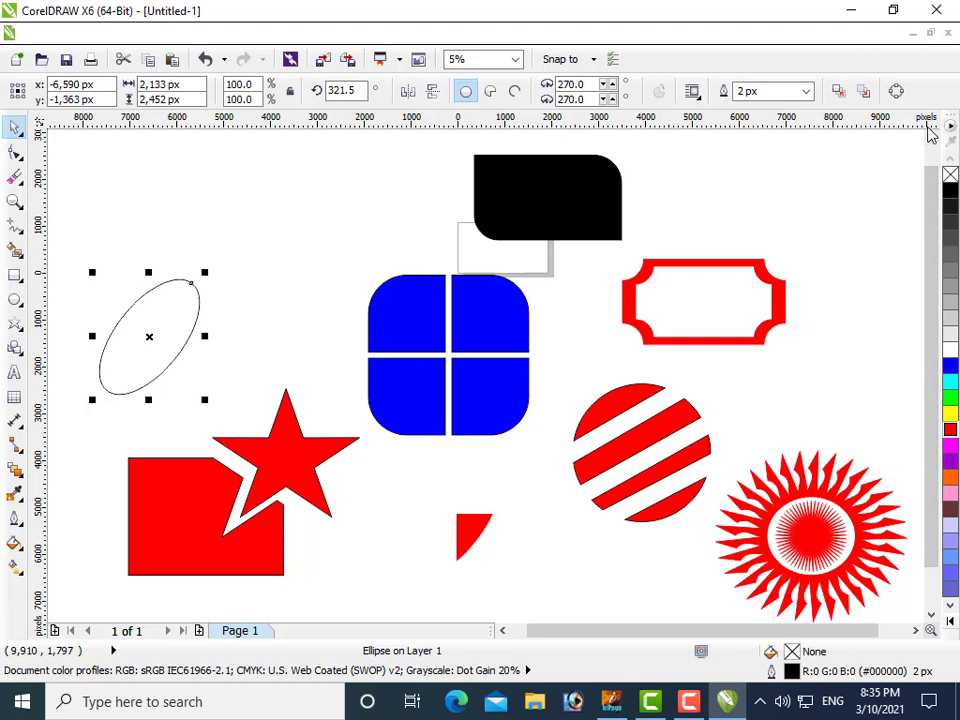
Move the black rectangle with two rounded corners to about x 3,470, y 2,512 px
{"action": "left_click", "coordinate": [931, 134]}
{"action": "left_click", "coordinate": [931, 134]}
{"action": "left_click_drag", "start_coordinate": [549, 316], "coordinate": [696, 279]}
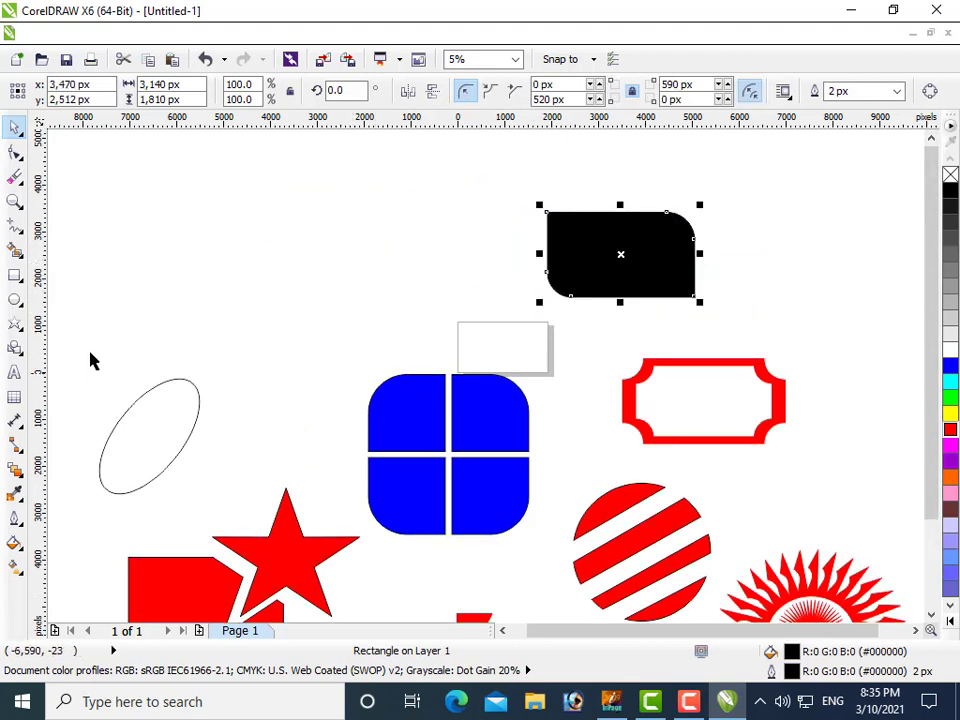
Draw a rectangle about 5,760 by 2,700 px in the empty area beside the black shape, fill it blue, and overlay a red duplicate
{"action": "left_click", "coordinate": [15, 275]}
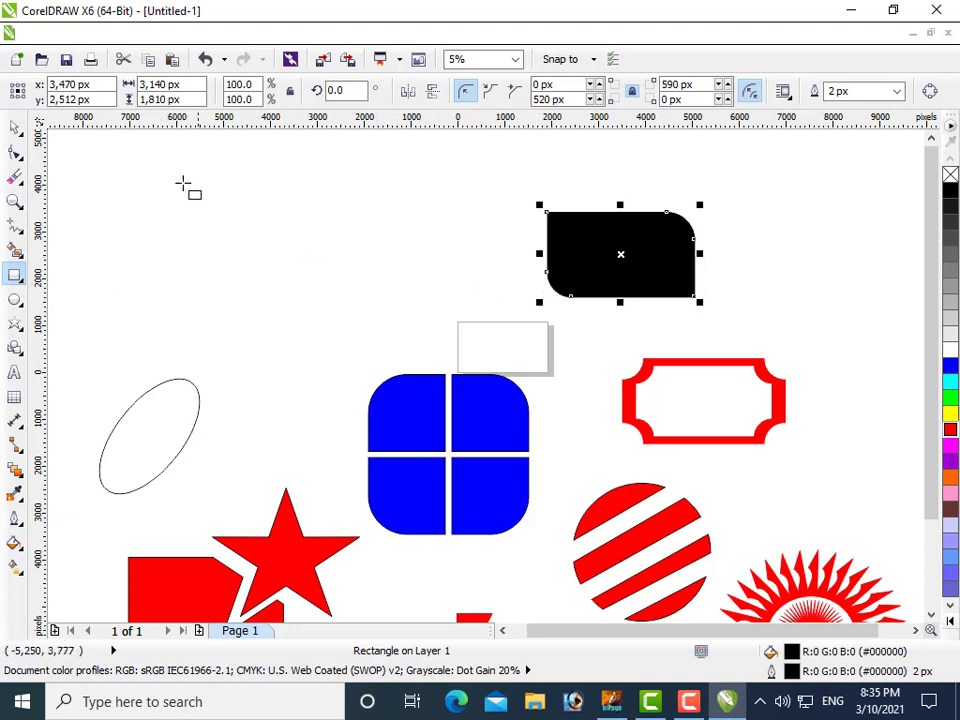
{"action": "left_click_drag", "start_coordinate": [168, 175], "coordinate": [438, 301]}
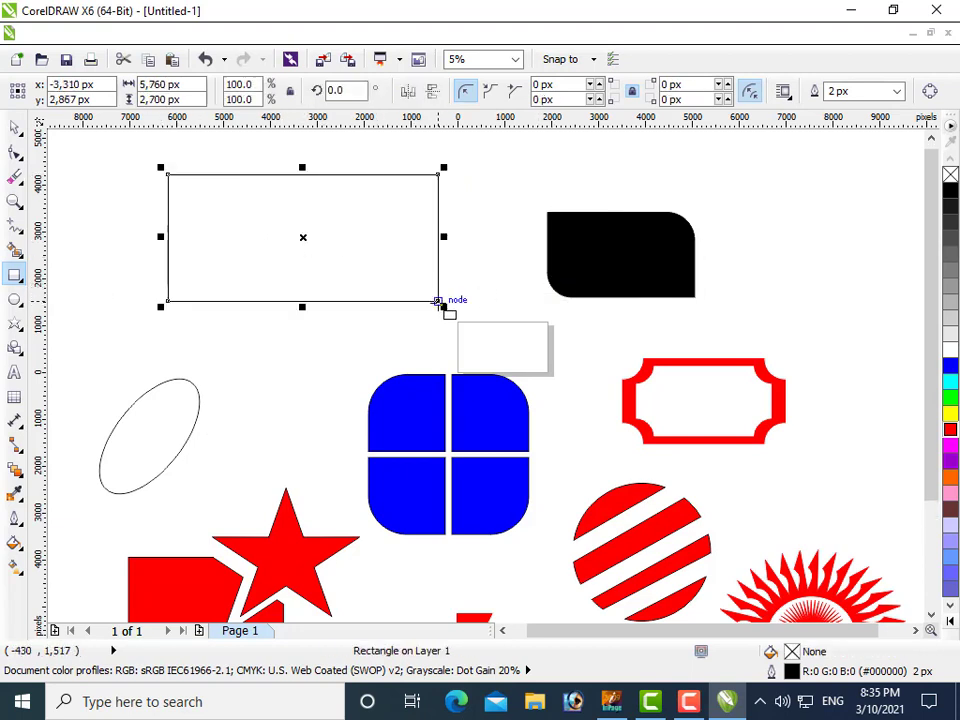
{"action": "left_click", "coordinate": [950, 368]}
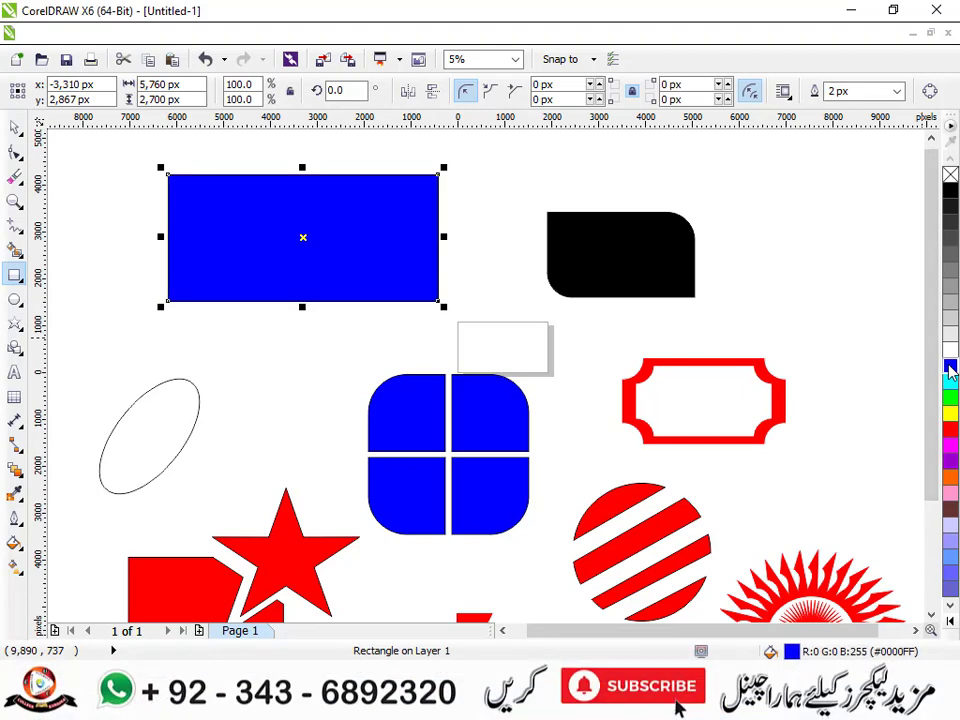
{"action": "left_click", "coordinate": [952, 428]}
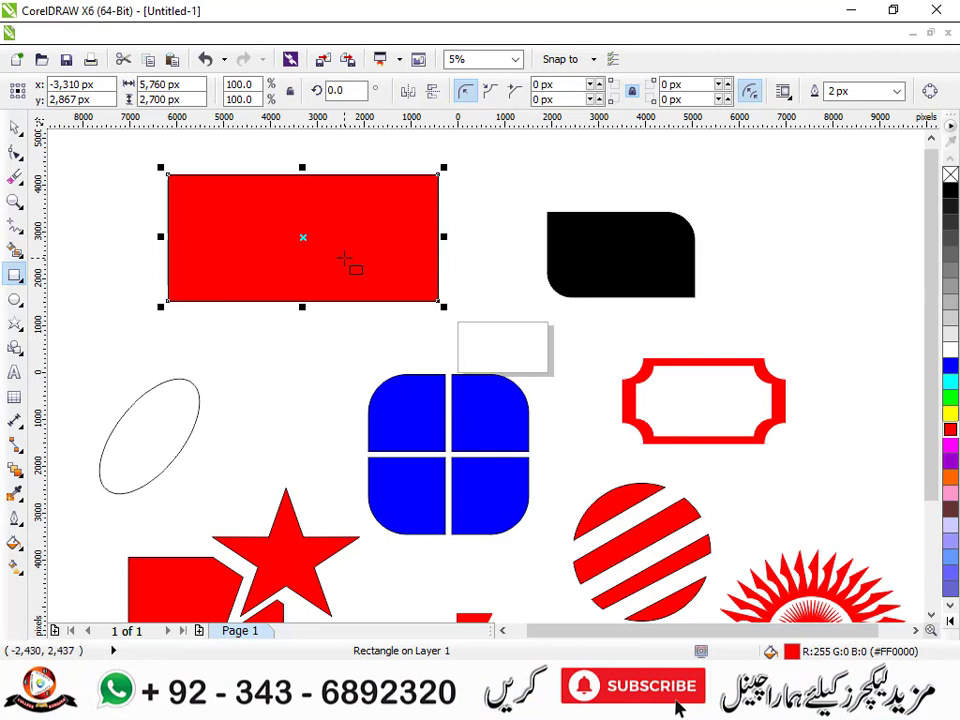
Round all corners of the red duplicate to about 960 px and trim the blue rectangle with it
{"action": "left_click", "coordinate": [14, 151]}
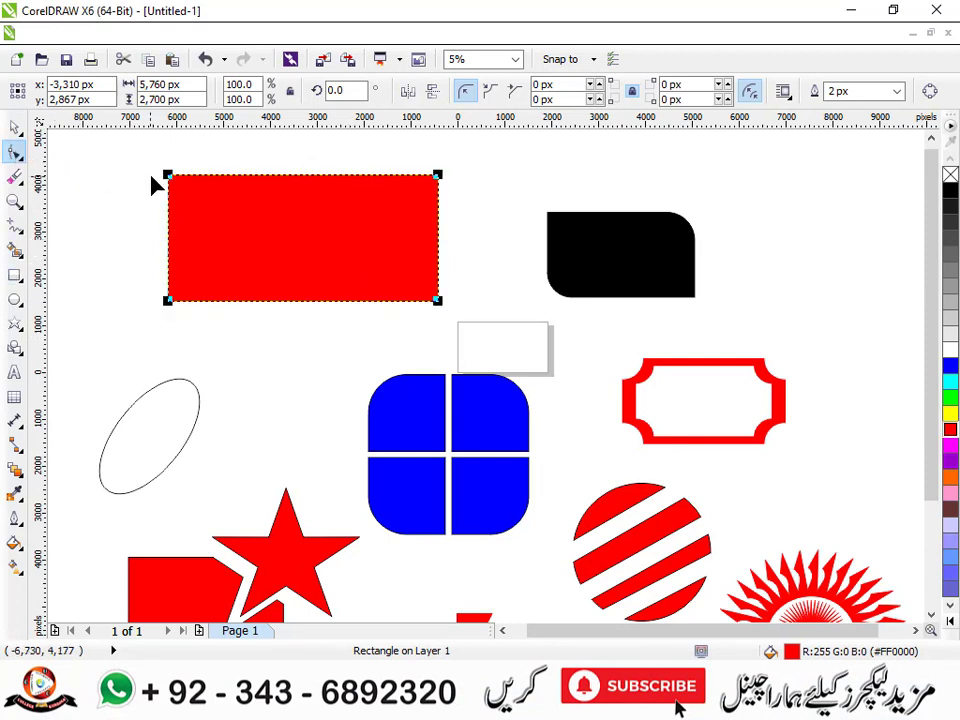
{"action": "left_click_drag", "start_coordinate": [169, 178], "coordinate": [212, 199]}
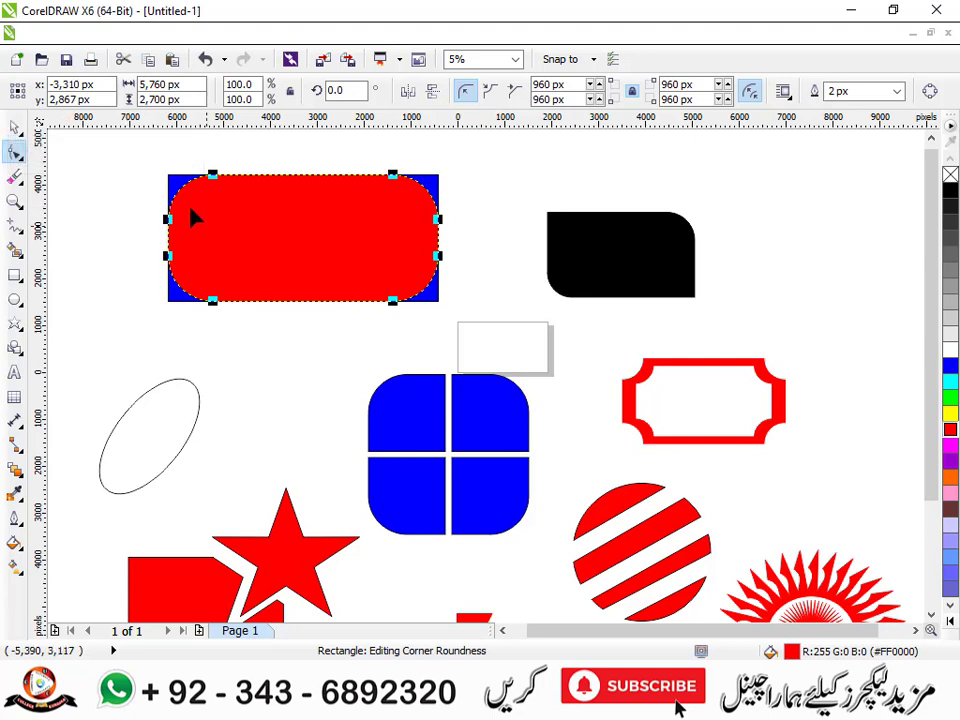
{"action": "left_click", "coordinate": [497, 178]}
{"action": "left_click", "coordinate": [381, 219]}
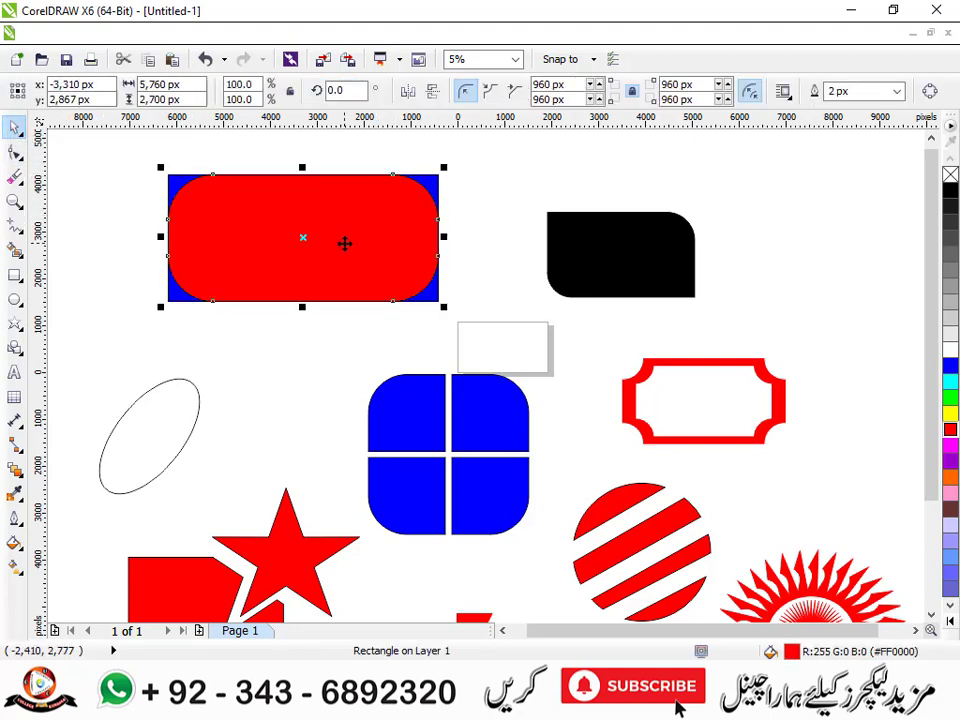
{"action": "left_click", "coordinate": [437, 183], "text": "shift"}
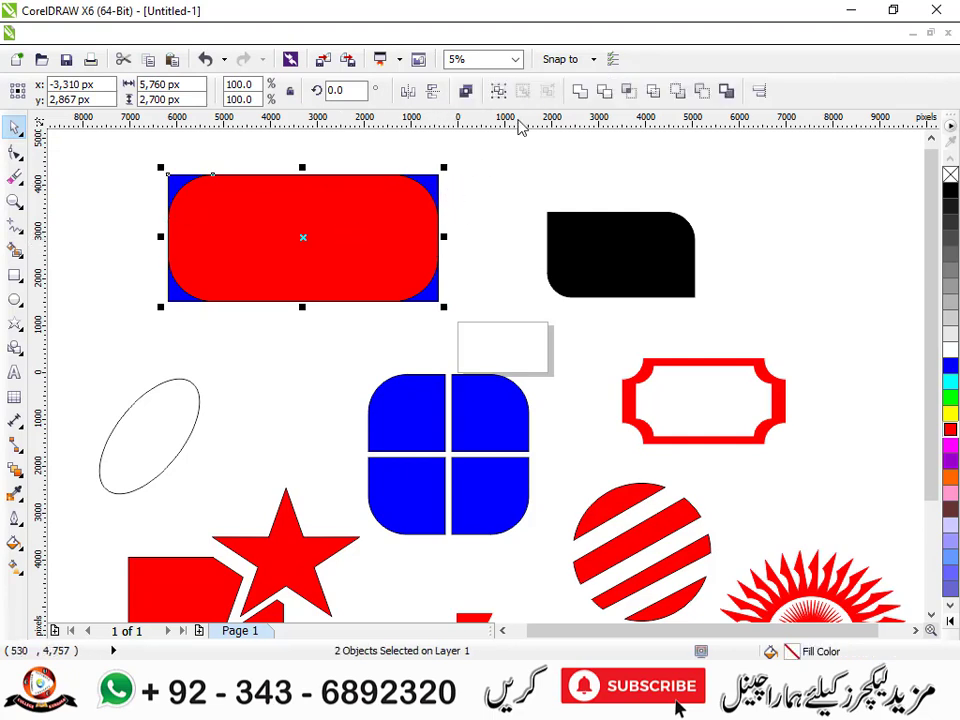
{"action": "left_click", "coordinate": [606, 91]}
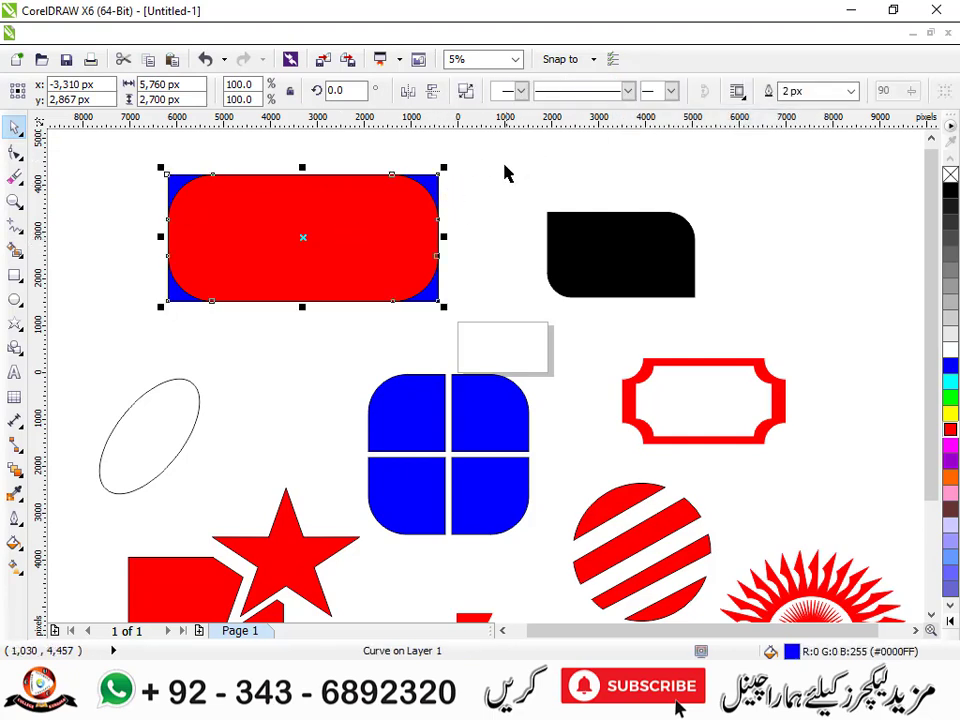
{"action": "left_click", "coordinate": [475, 201]}
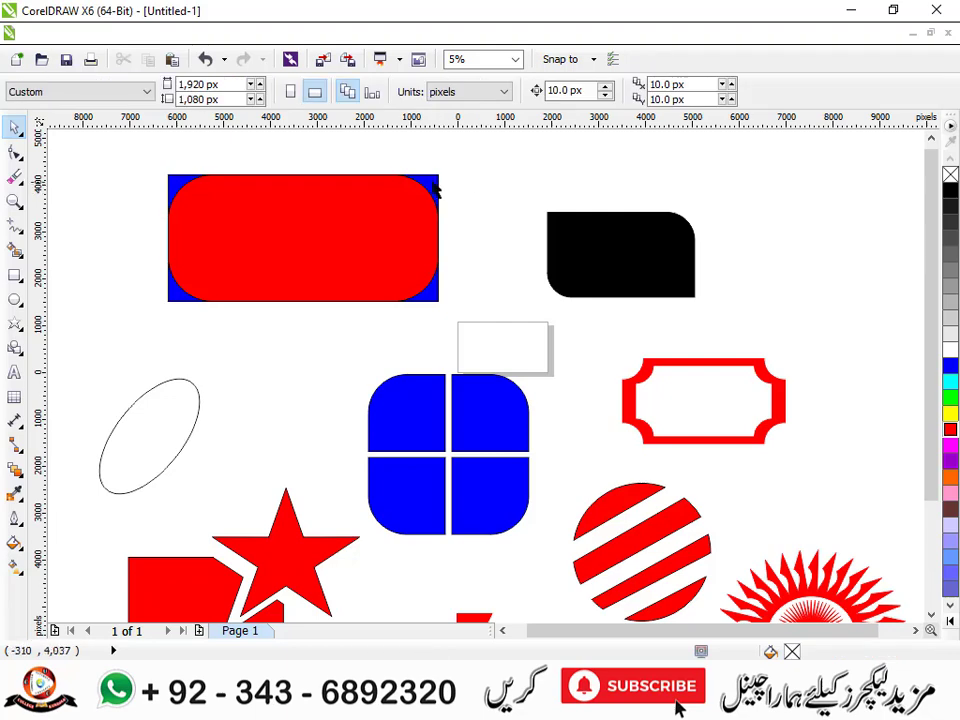
{"action": "left_click_drag", "start_coordinate": [434, 181], "coordinate": [484, 198]}
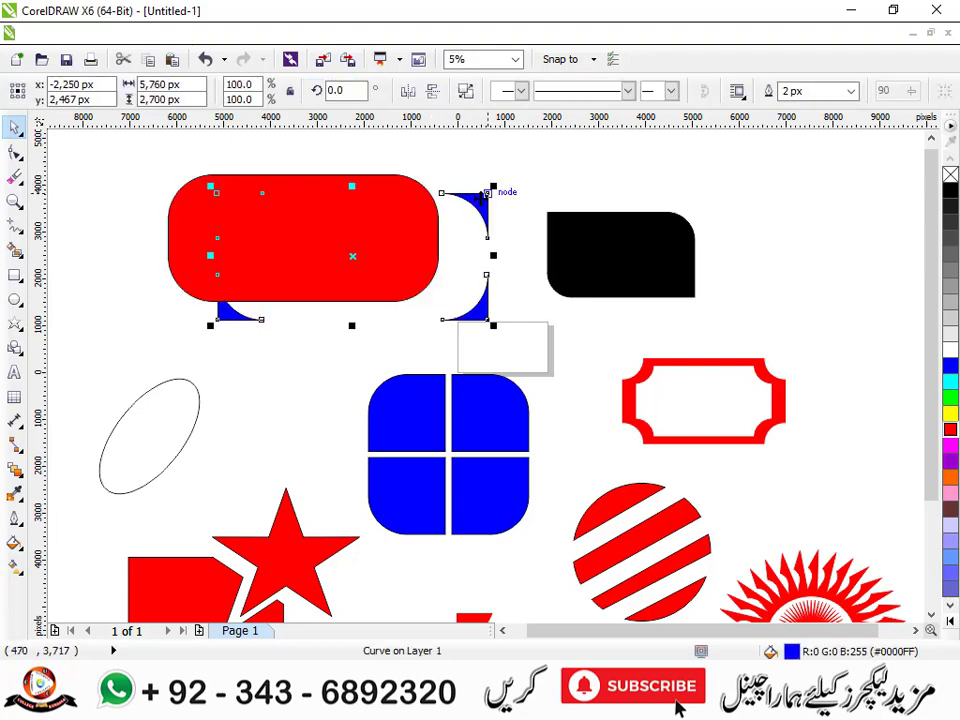
{"action": "key", "text": "ctrl+z"}
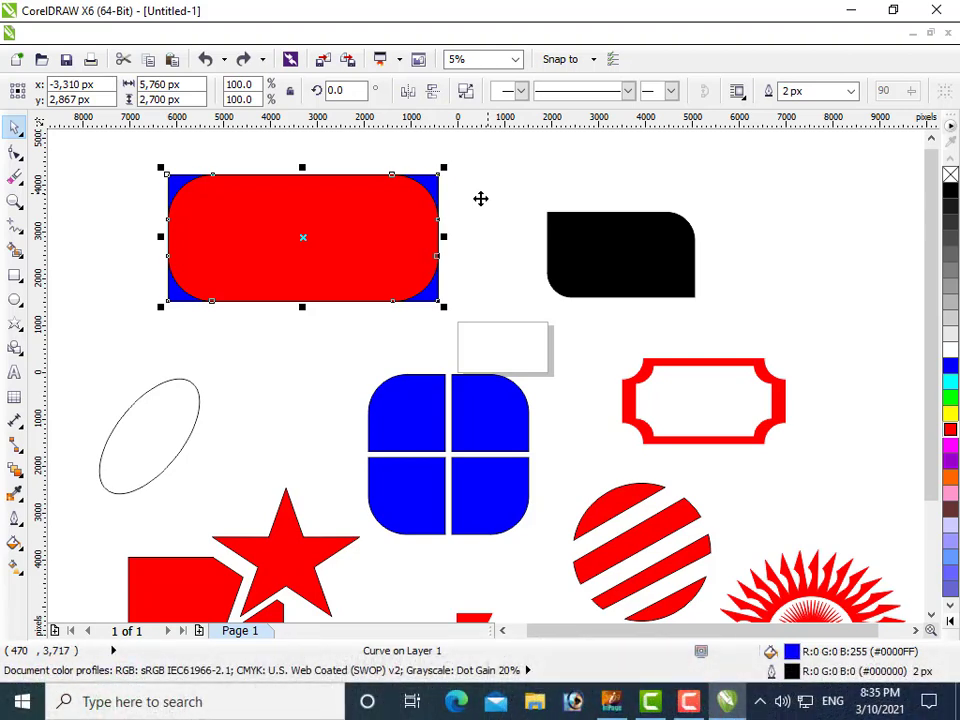
Break the trimmed blue curve apart and move its upper-right and lower-left corner pieces to the empty space beside the red shape
{"action": "key", "text": "ctrl+z"}
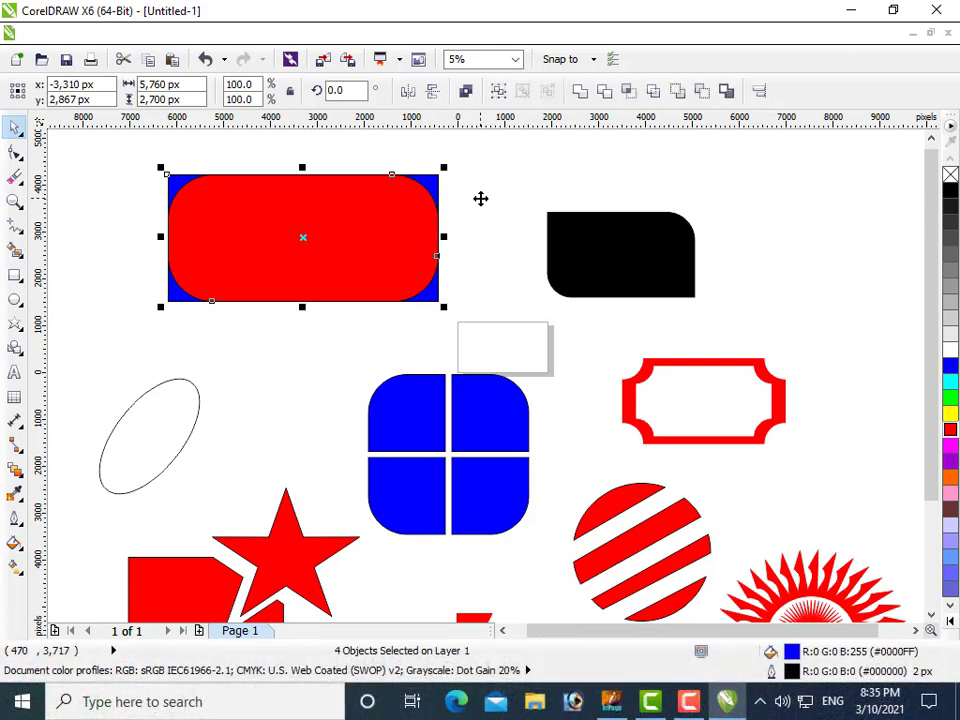
{"action": "left_click", "coordinate": [441, 188]}
{"action": "left_click_drag", "start_coordinate": [445, 195], "coordinate": [507, 180]}
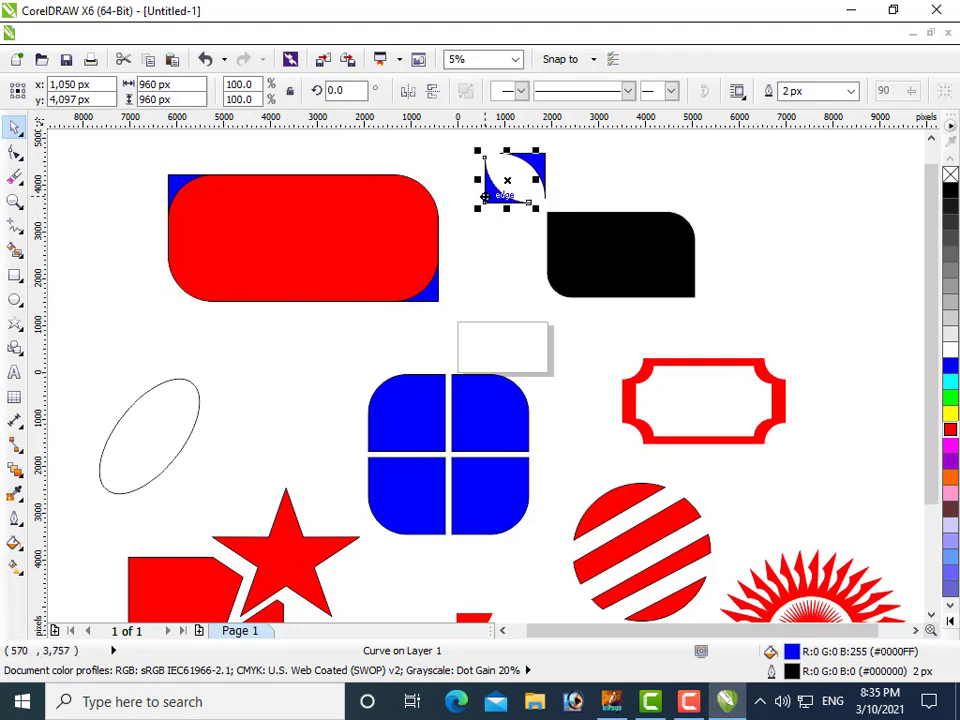
Weld the red rounded rectangle with its two remaining blue corner pieces
{"action": "left_click", "coordinate": [178, 193]}
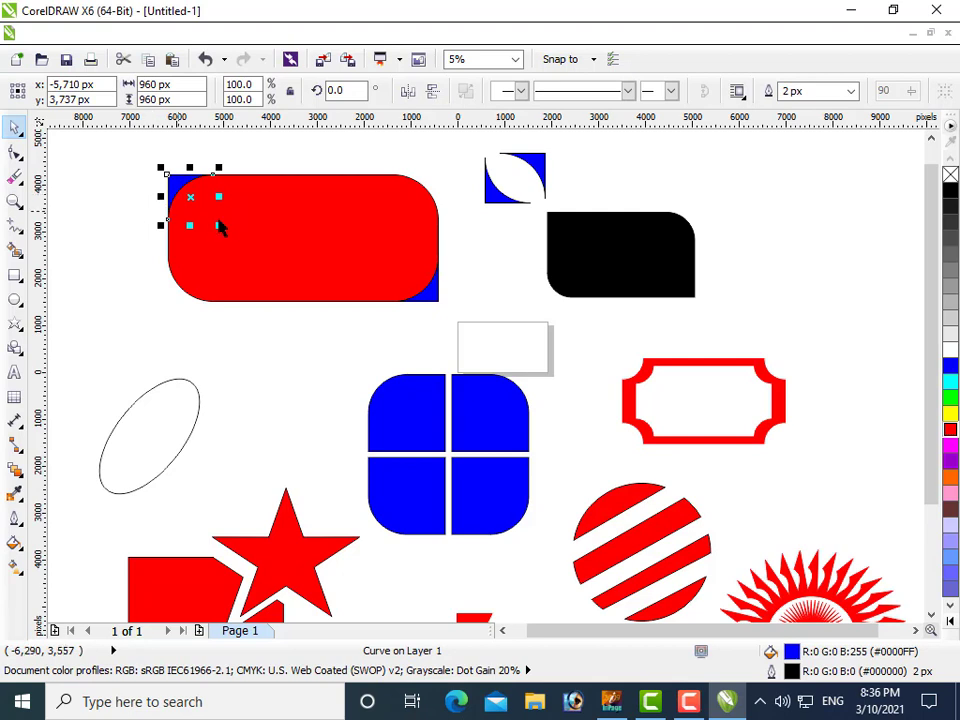
{"action": "left_click", "coordinate": [285, 227], "text": "shift"}
{"action": "left_click", "coordinate": [428, 300], "text": "shift"}
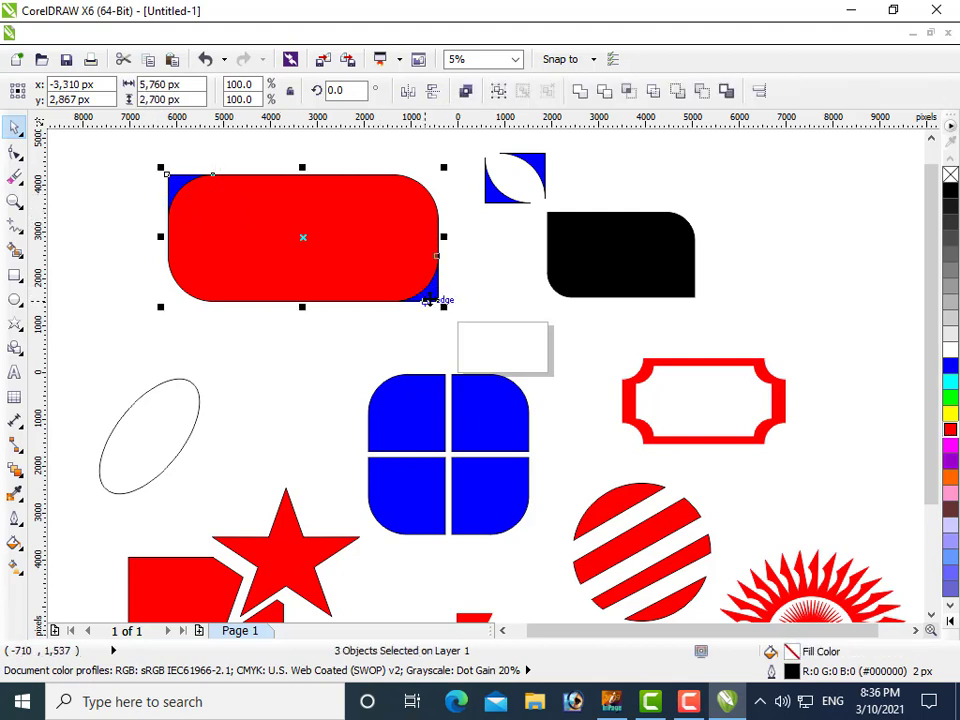
{"action": "left_click", "coordinate": [580, 91]}
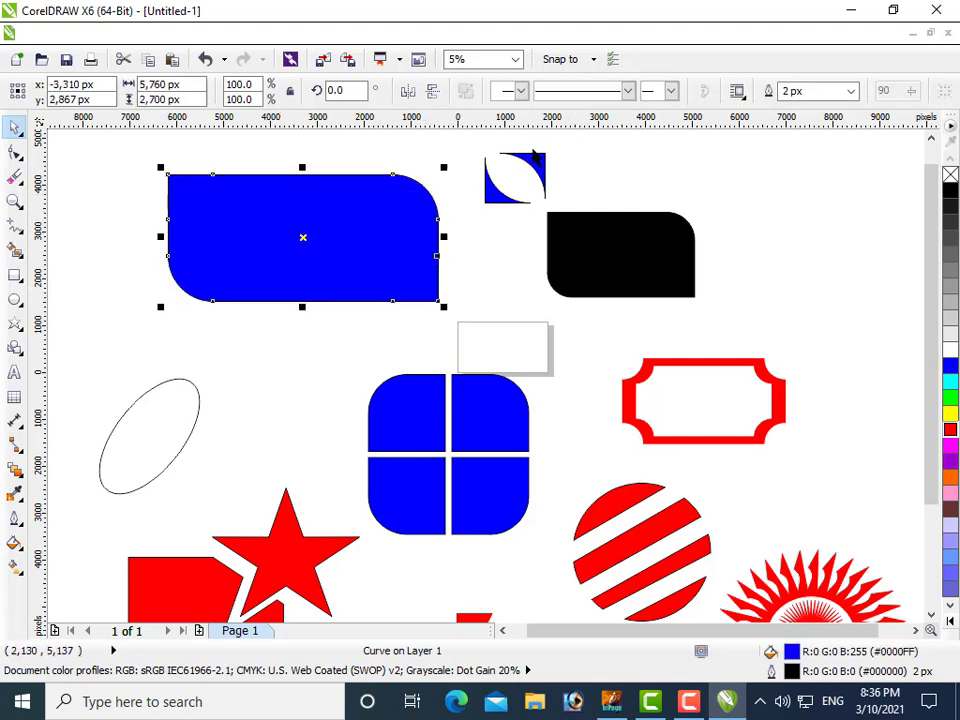
Move the black shape to about x 4,490, y 3,352 px, and shift the welded blue shape outward and narrow it to about 4,640 px
{"action": "left_click", "coordinate": [491, 268]}
{"action": "left_click_drag", "start_coordinate": [634, 280], "coordinate": [682, 240]}
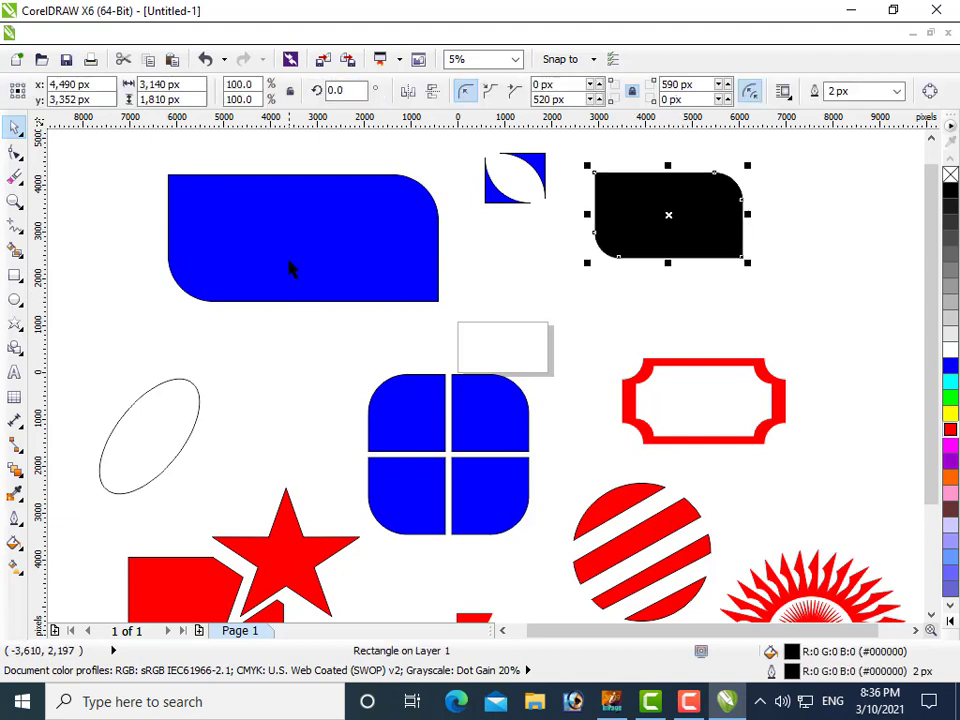
{"action": "left_click_drag", "start_coordinate": [290, 268], "coordinate": [257, 268]}
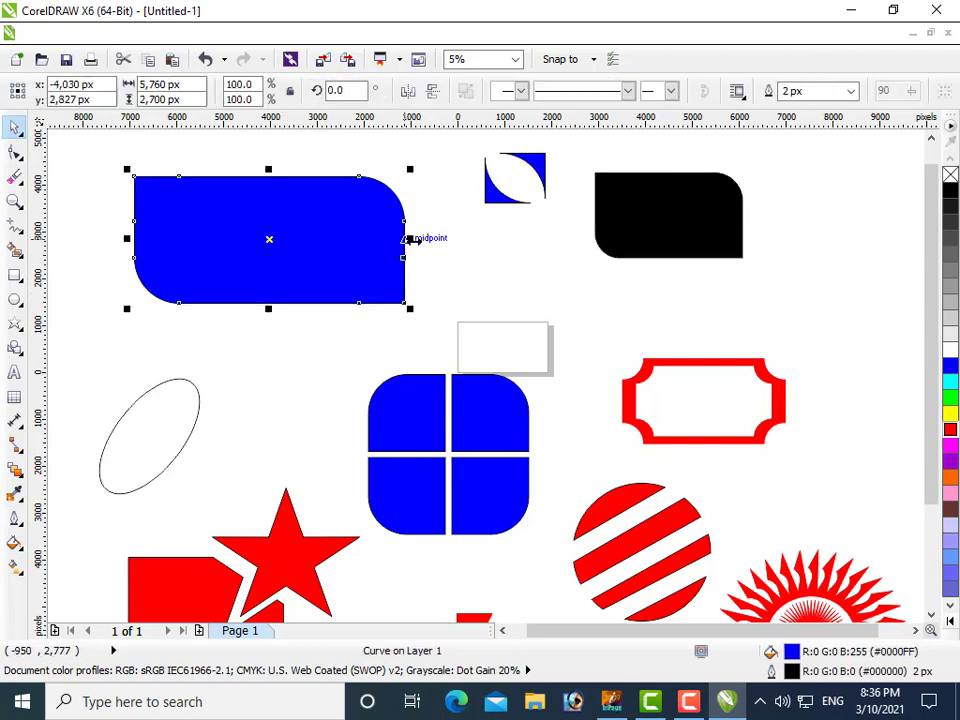
{"action": "left_click_drag", "start_coordinate": [410, 239], "coordinate": [361, 241]}
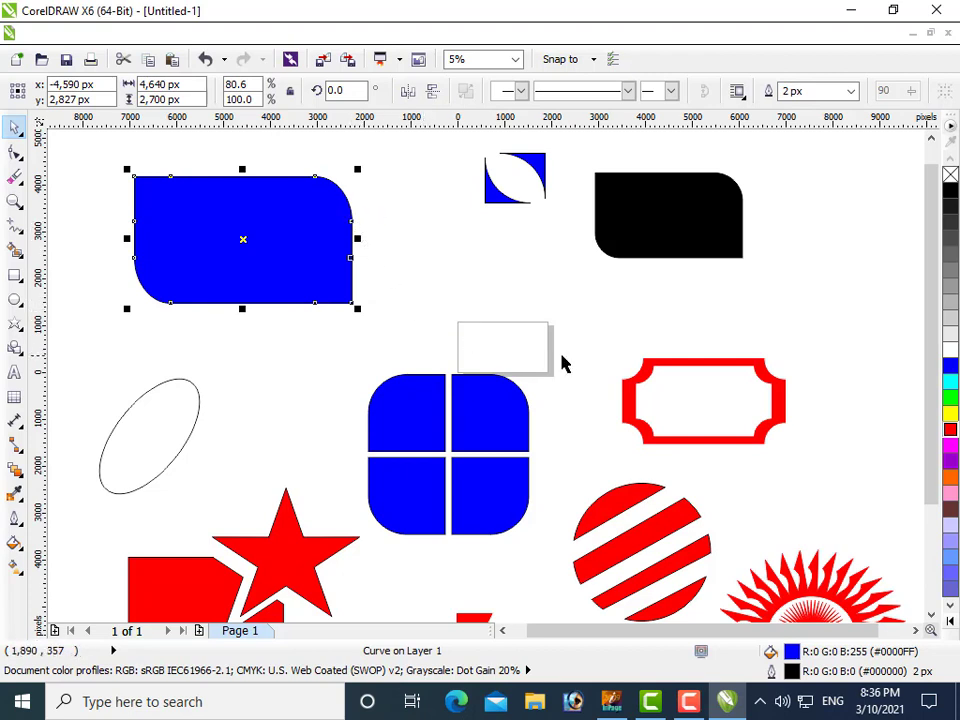
Shrink the four-part blue square and place it beyond the black shape, and move the red frame to about x 4,855, y 640 px
{"action": "left_click_drag", "start_coordinate": [563, 356], "coordinate": [362, 565]}
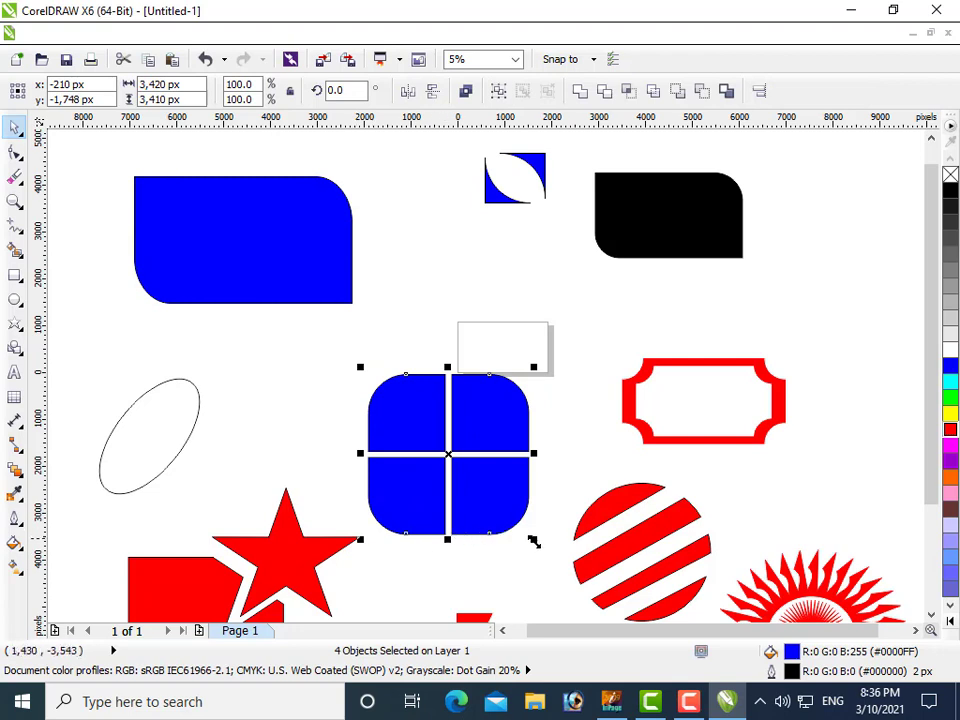
{"action": "left_click_drag", "start_coordinate": [529, 536], "coordinate": [852, 325]}
{"action": "left_click_drag", "start_coordinate": [708, 433], "coordinate": [689, 375]}
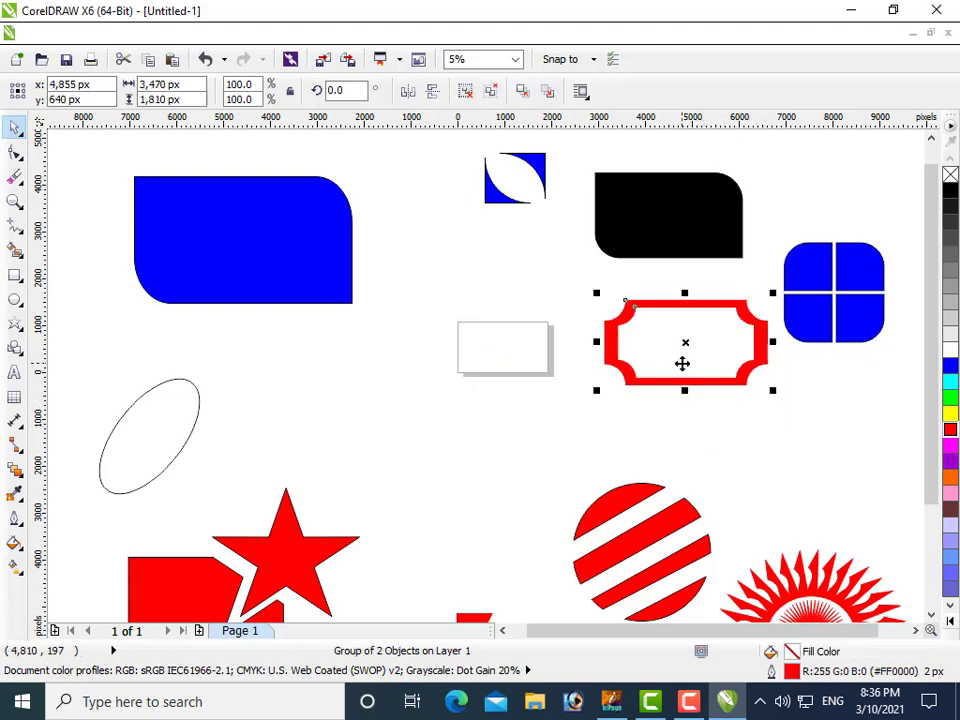
Place the loose blue corner pieces just outside the welded shape's rounded corners, at about x -6,530, y 1,777 and x -2,530, y 3,837 px
{"action": "left_click_drag", "start_coordinate": [493, 204], "coordinate": [133, 304]}
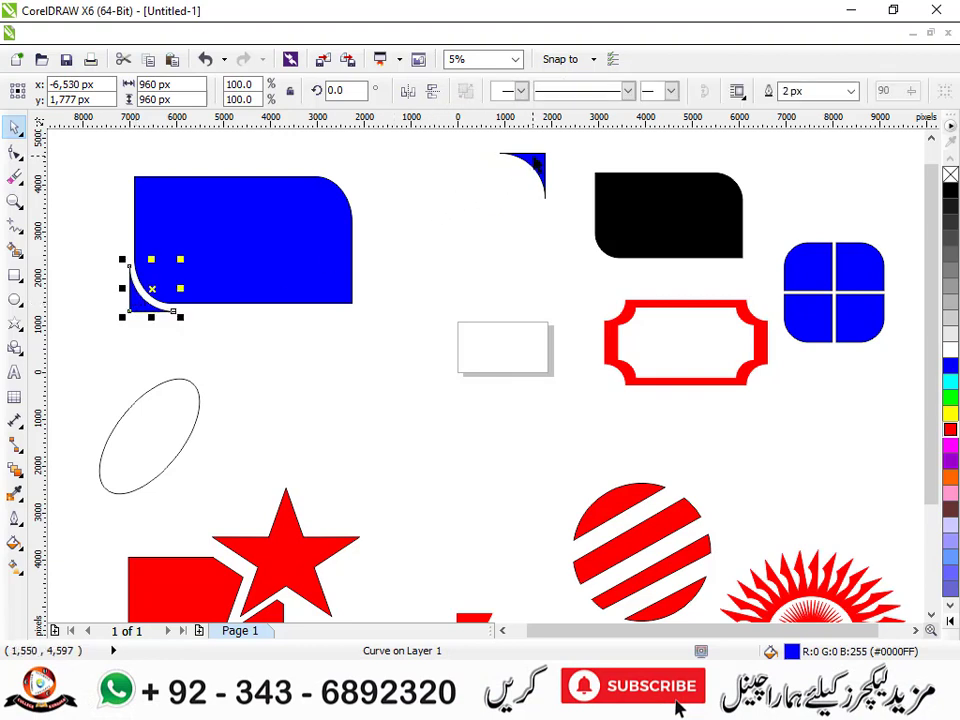
{"action": "left_click_drag", "start_coordinate": [503, 157], "coordinate": [351, 171]}
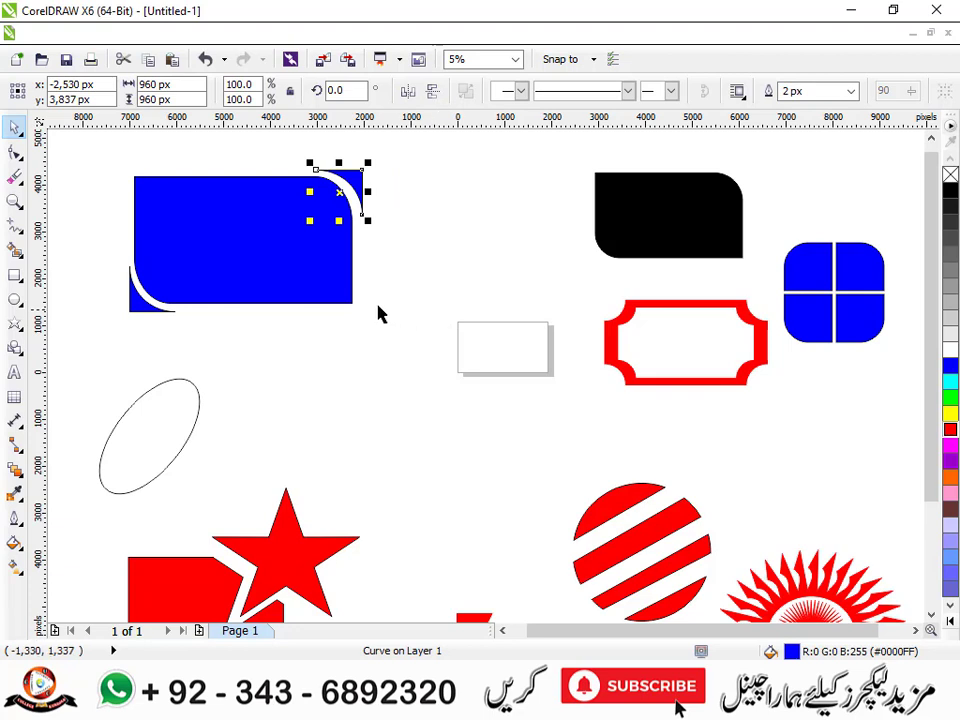
{"action": "left_click", "coordinate": [229, 268]}
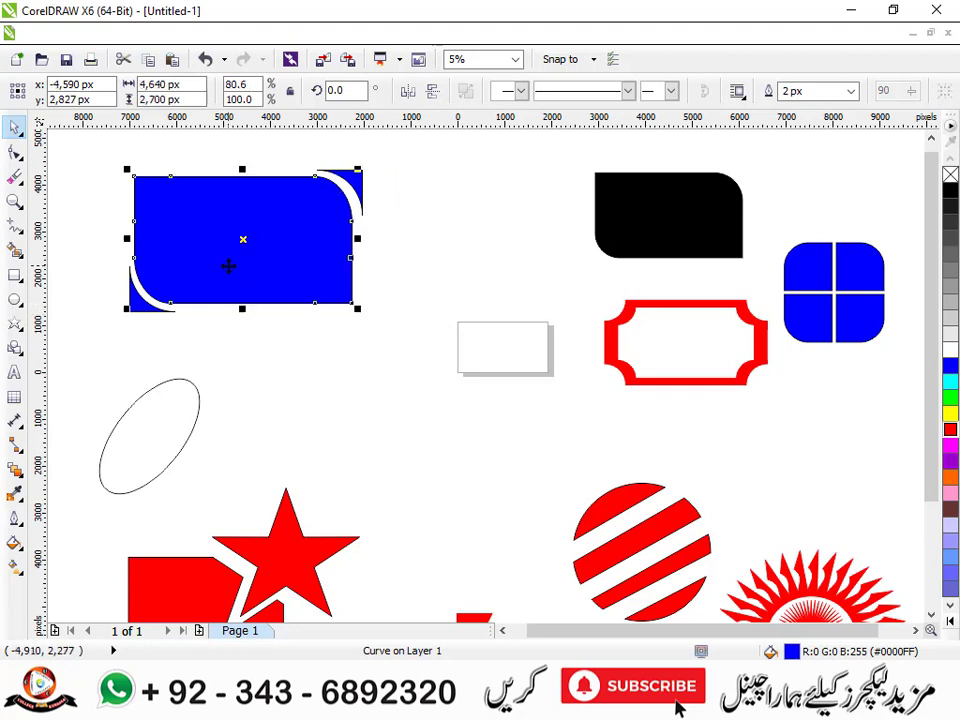
Move the black shape to the empty area beyond the blue square, at about x 12,959, y -1,067 px
{"action": "left_click", "coordinate": [915, 630]}
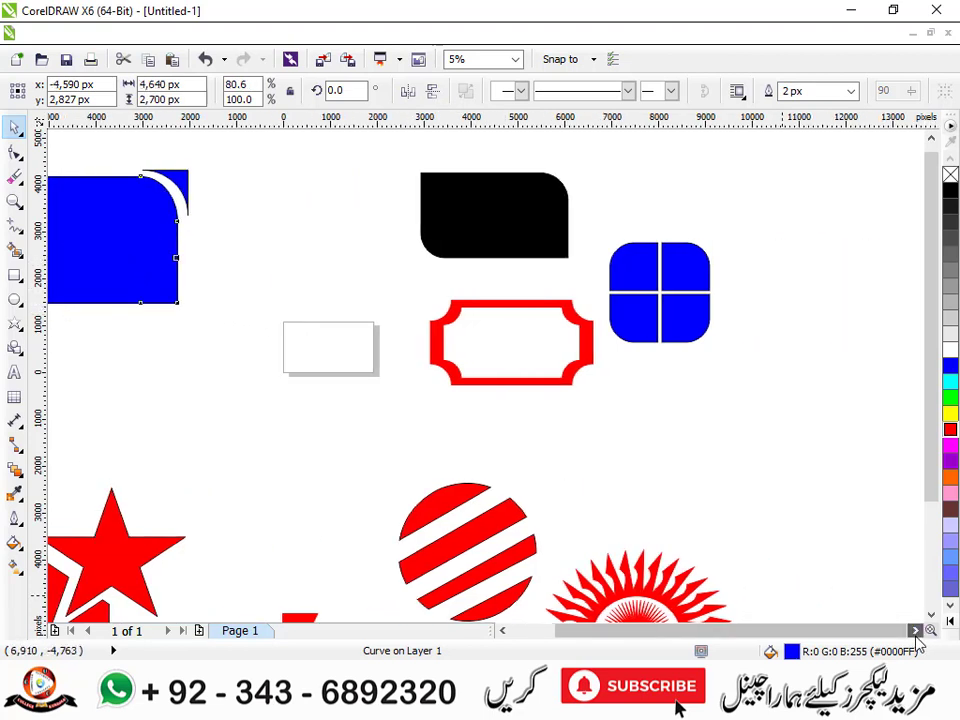
{"action": "left_click", "coordinate": [915, 630]}
{"action": "left_click_drag", "start_coordinate": [471, 231], "coordinate": [869, 440]}
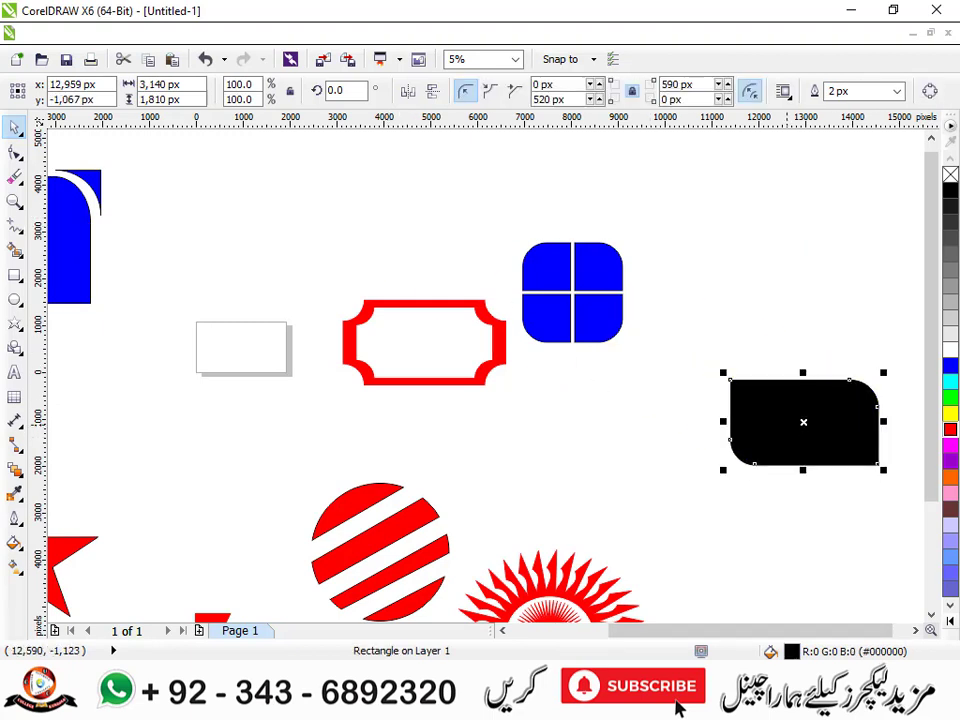
Copy the black shape to about x 9,129, y -1,027 px and mirror the copy horizontally
{"action": "left_click_drag", "start_coordinate": [804, 422], "coordinate": [624, 420]}
{"action": "right_click", "coordinate": [624, 420]}
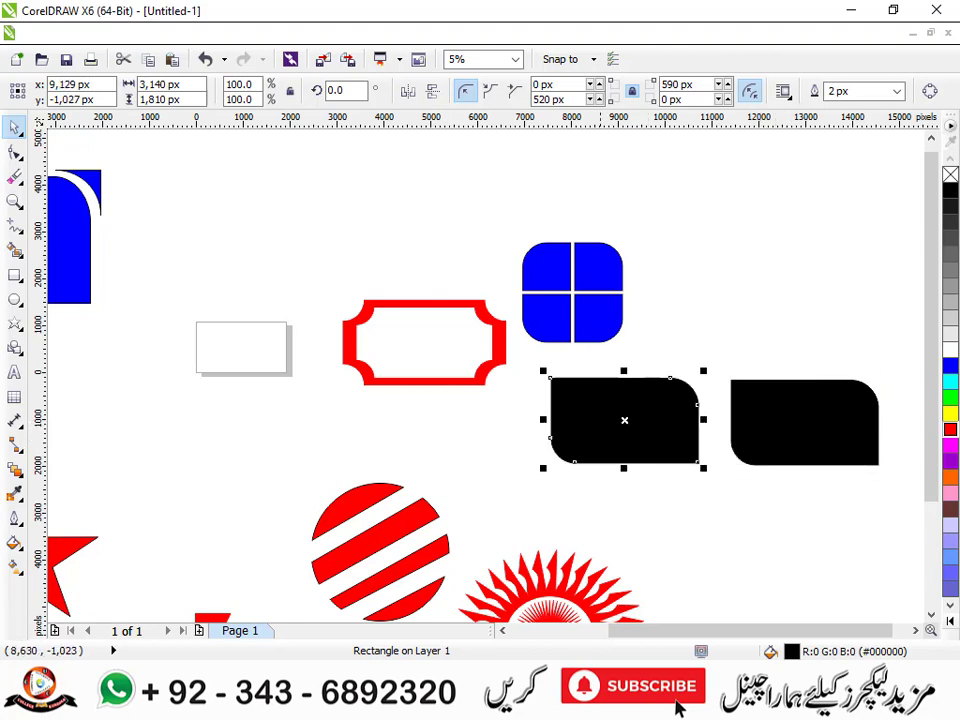
{"action": "left_click", "coordinate": [407, 93]}
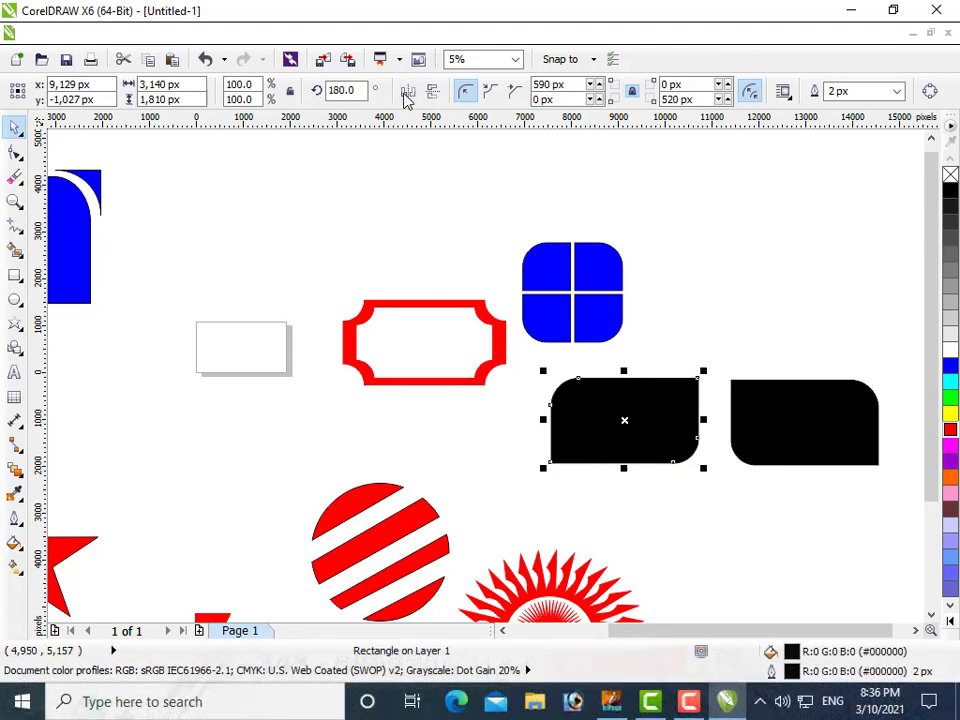
Nudge the mirrored black copy closer to the original and level with it, to about x 9,389, y -1,047 px
{"action": "key", "text": "Right"}
{"action": "key", "text": "Right"}
{"action": "key", "text": "Right"}
{"action": "key", "text": "Right"}
{"action": "key", "text": "Right"}
{"action": "key", "text": "Right"}
{"action": "key", "text": "Right"}
{"action": "key", "text": "Right"}
{"action": "key", "text": "Right"}
{"action": "key", "text": "Right"}
{"action": "key", "text": "Right"}
{"action": "key", "text": "Right"}
{"action": "key", "text": "Right"}
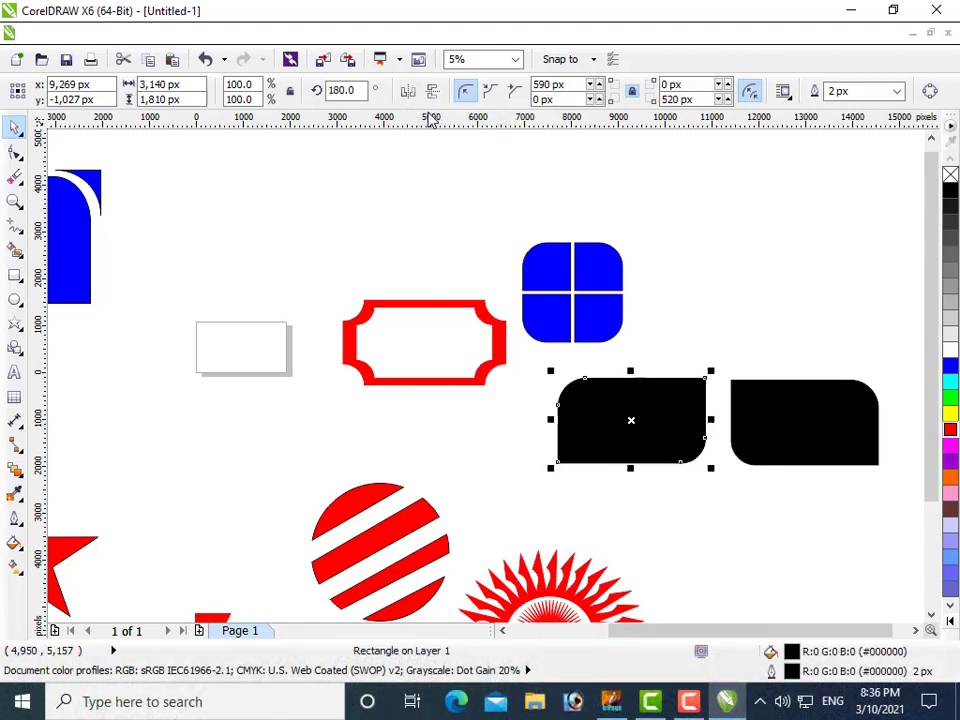
{"action": "key", "text": "Down"}
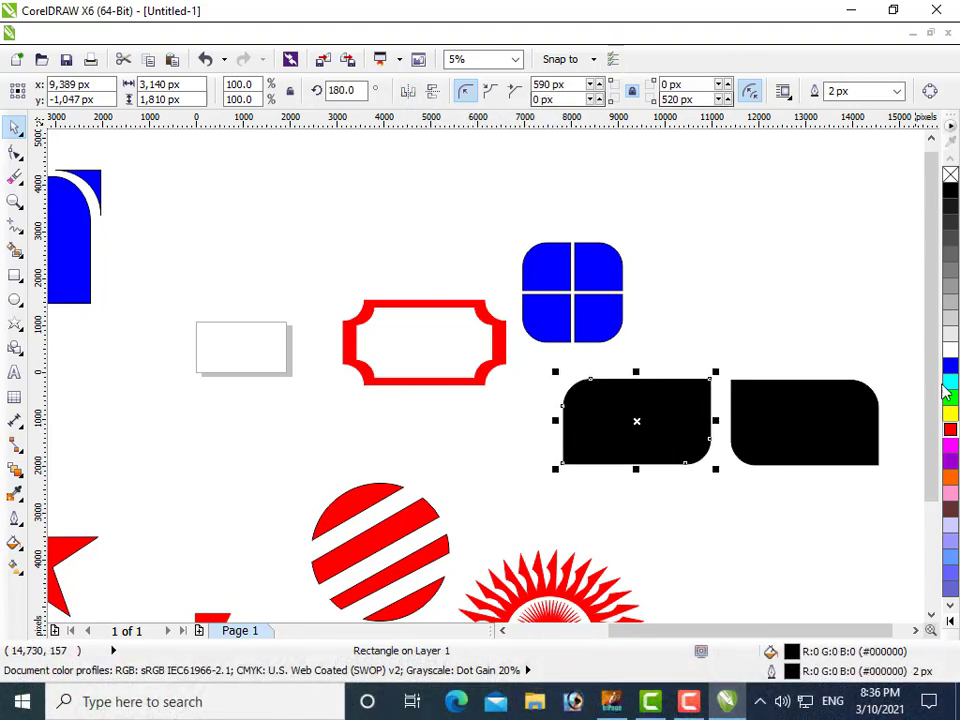
Copy the two black shapes as a vertically mirrored pair below them and align the copies at about x 11,199, y -3,167 px
{"action": "left_click_drag", "start_coordinate": [899, 364], "coordinate": [531, 500]}
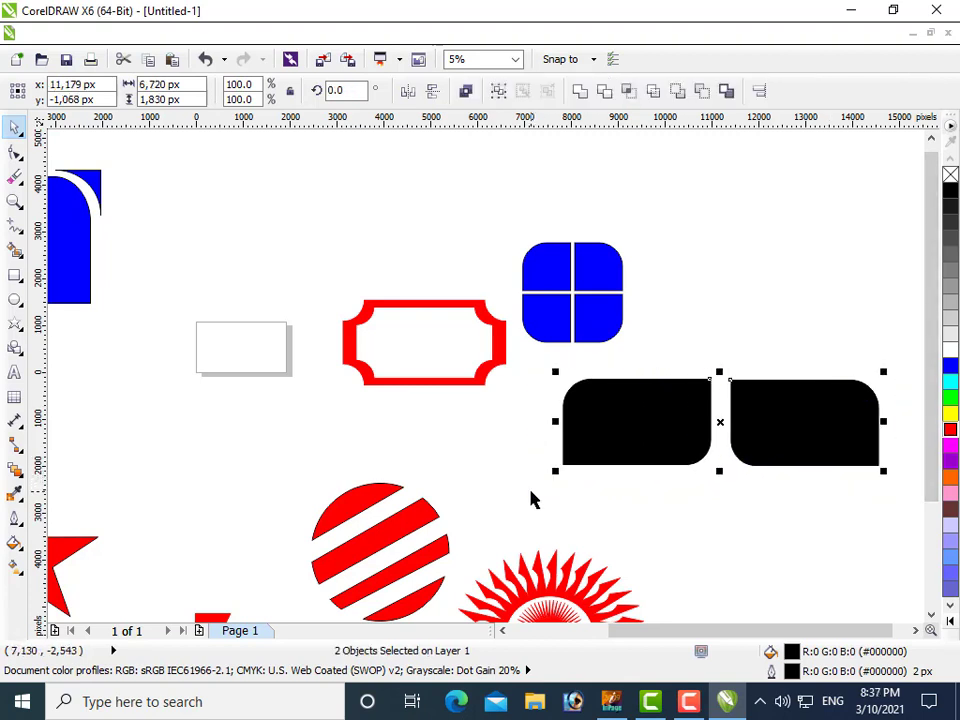
{"action": "left_click_drag", "start_coordinate": [615, 428], "coordinate": [623, 522]}
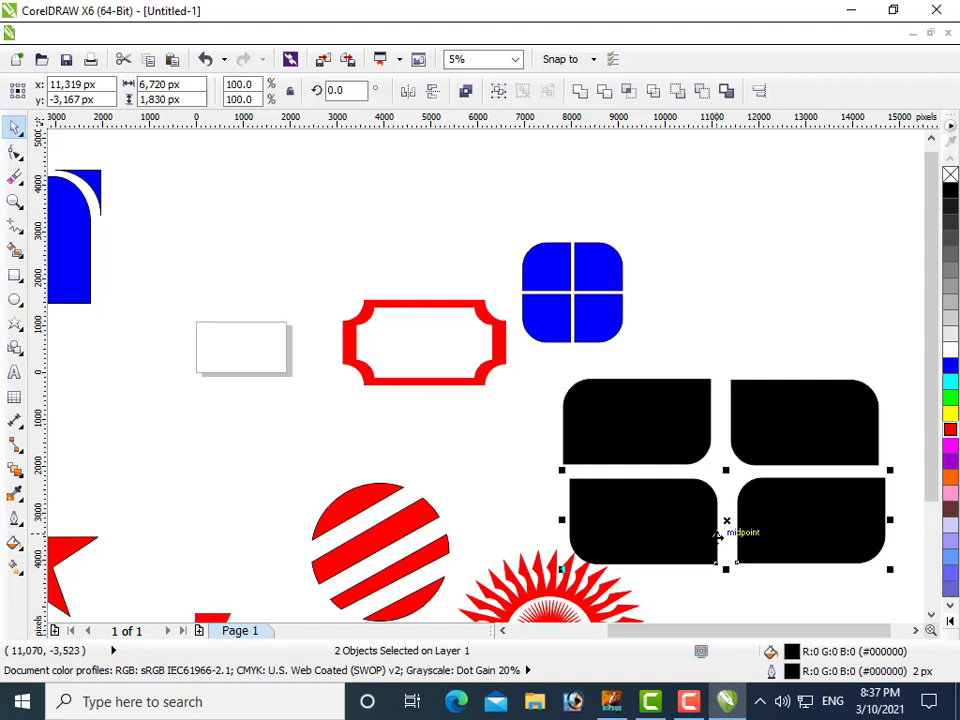
{"action": "left_click_drag", "start_coordinate": [719, 538], "coordinate": [716, 538]}
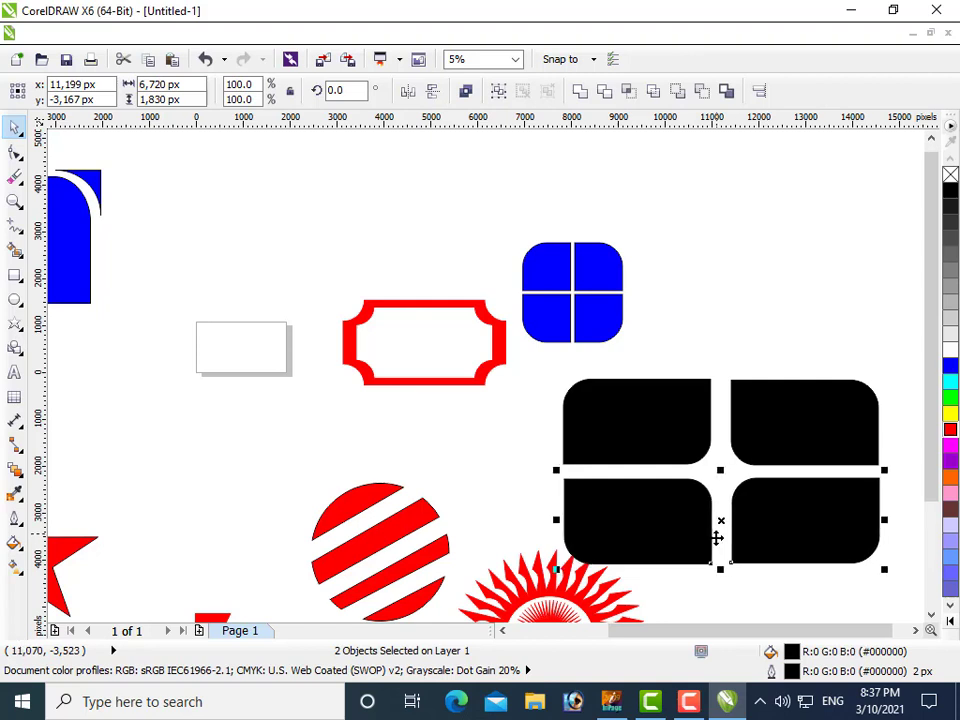
Scale the four black shapes together to about 5,646 × 3,300 px and move them to about x 11,502, y -953 px
{"action": "left_click", "coordinate": [931, 616]}
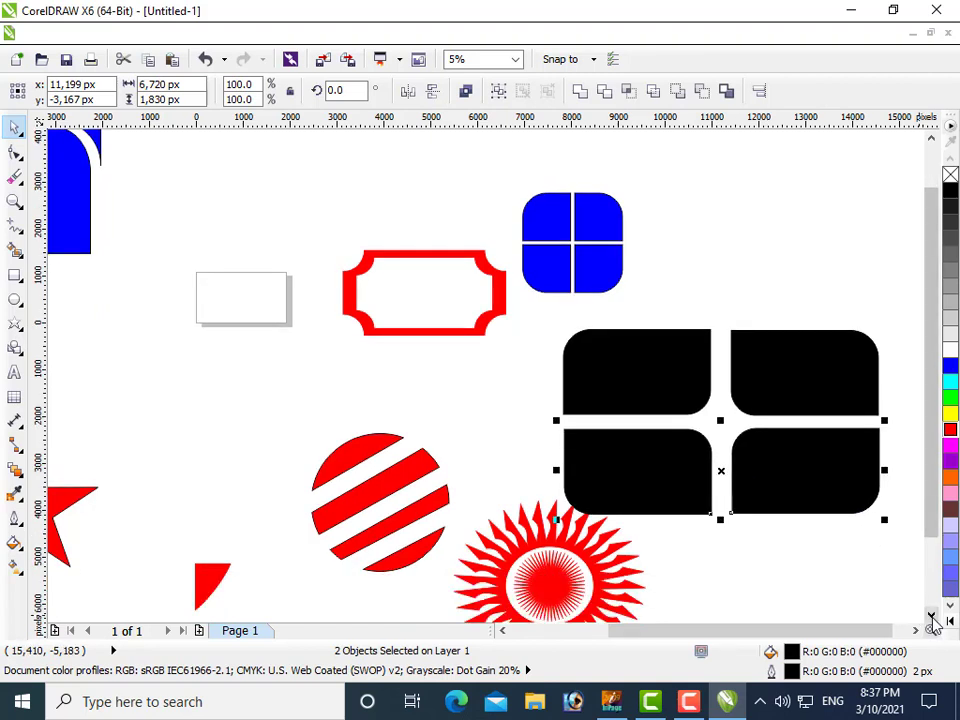
{"action": "left_click", "coordinate": [931, 616]}
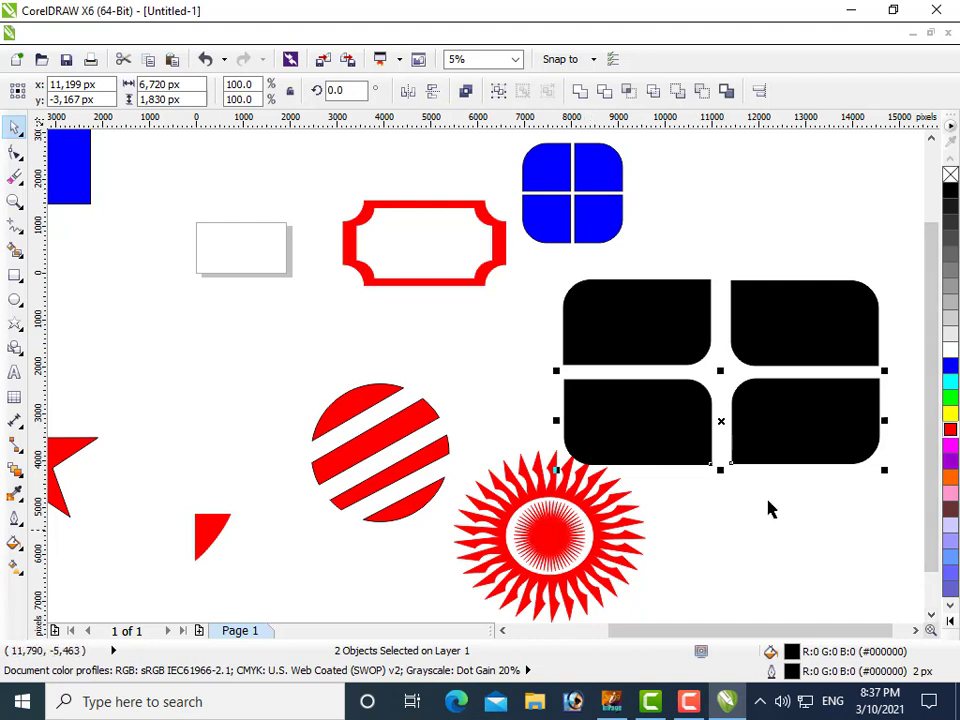
{"action": "left_click_drag", "start_coordinate": [889, 246], "coordinate": [550, 476]}
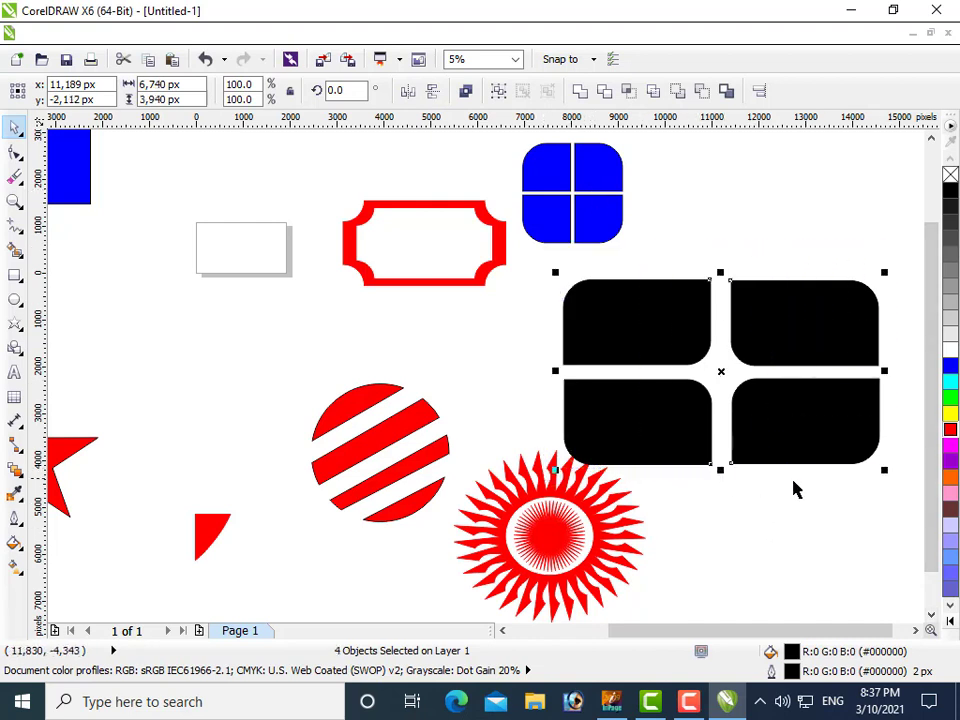
{"action": "left_click_drag", "start_coordinate": [884, 469], "coordinate": [833, 439]}
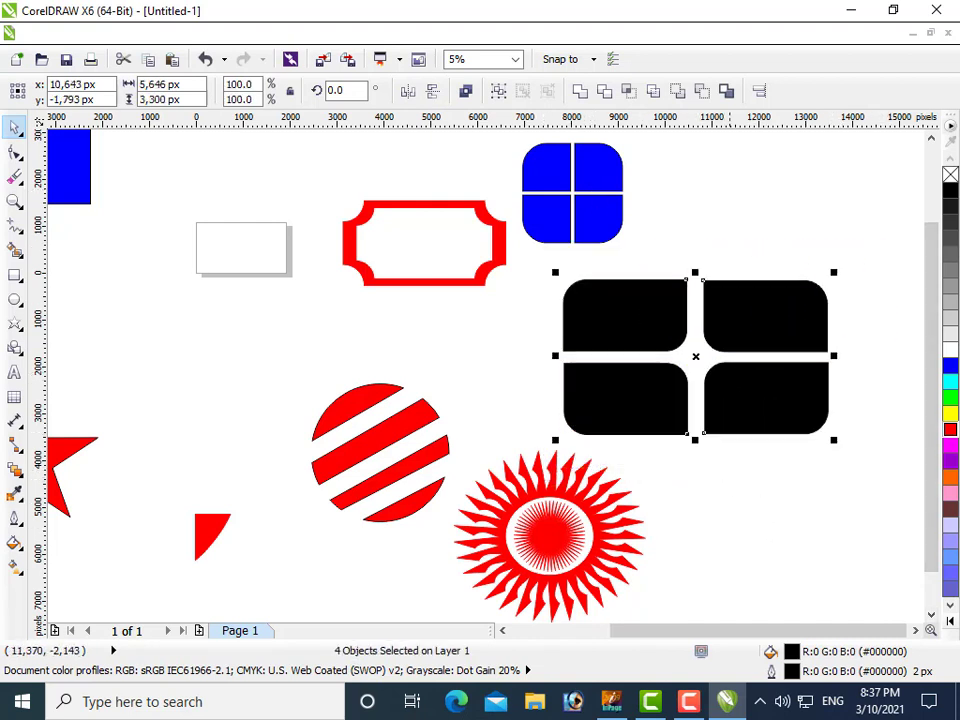
{"action": "left_click_drag", "start_coordinate": [729, 372], "coordinate": [771, 333]}
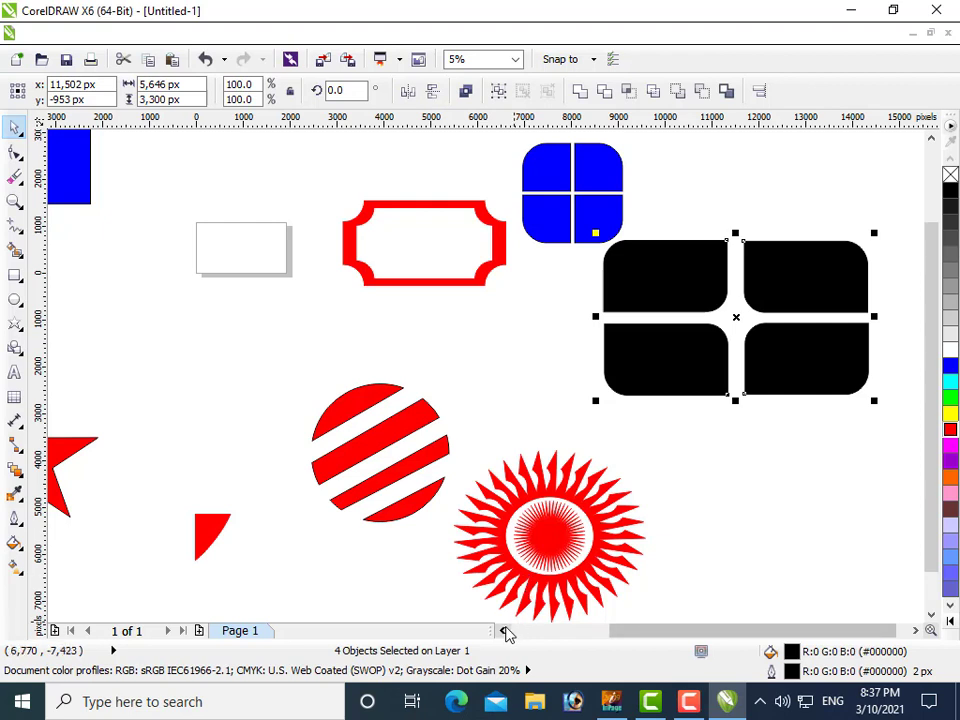
Review all the sample designs across the drawing area, both as an overview and close up
{"action": "left_click", "coordinate": [503, 631]}
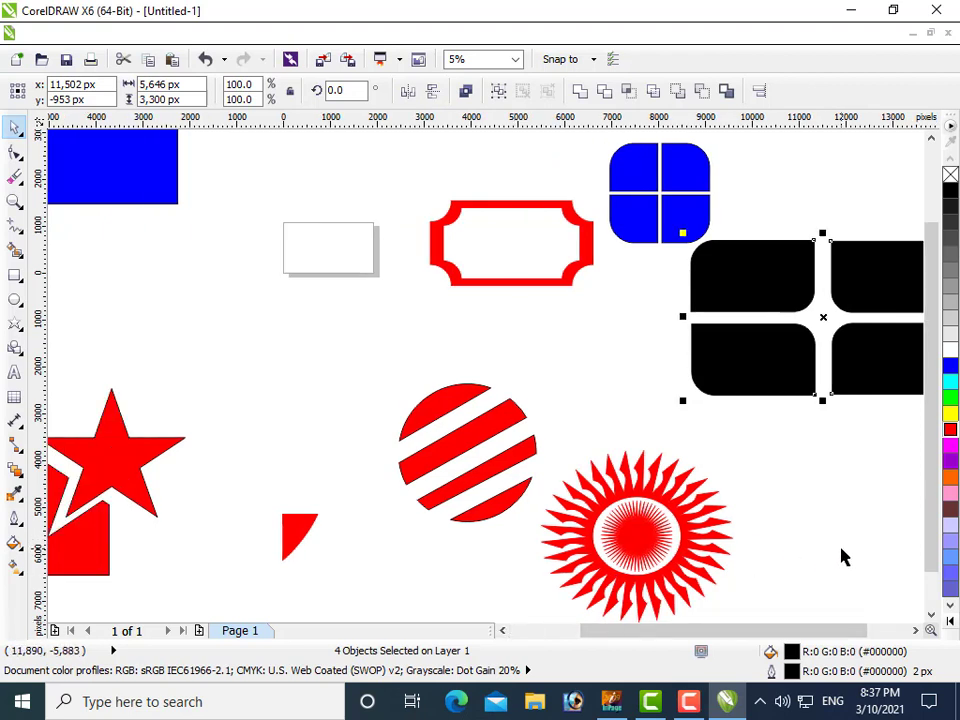
{"action": "scroll", "coordinate": [842, 557], "scroll_direction": "down", "scroll_amount": 4}
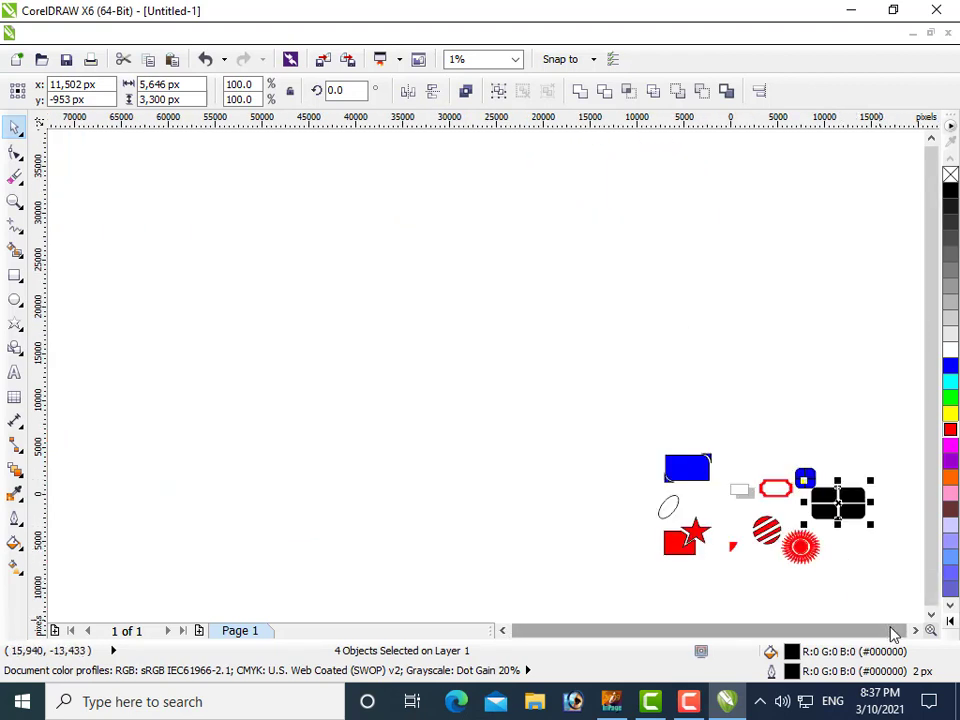
{"action": "left_click", "coordinate": [916, 631]}
{"action": "left_click", "coordinate": [916, 631]}
{"action": "scroll", "coordinate": [797, 597], "scroll_direction": "down", "scroll_amount": 3}
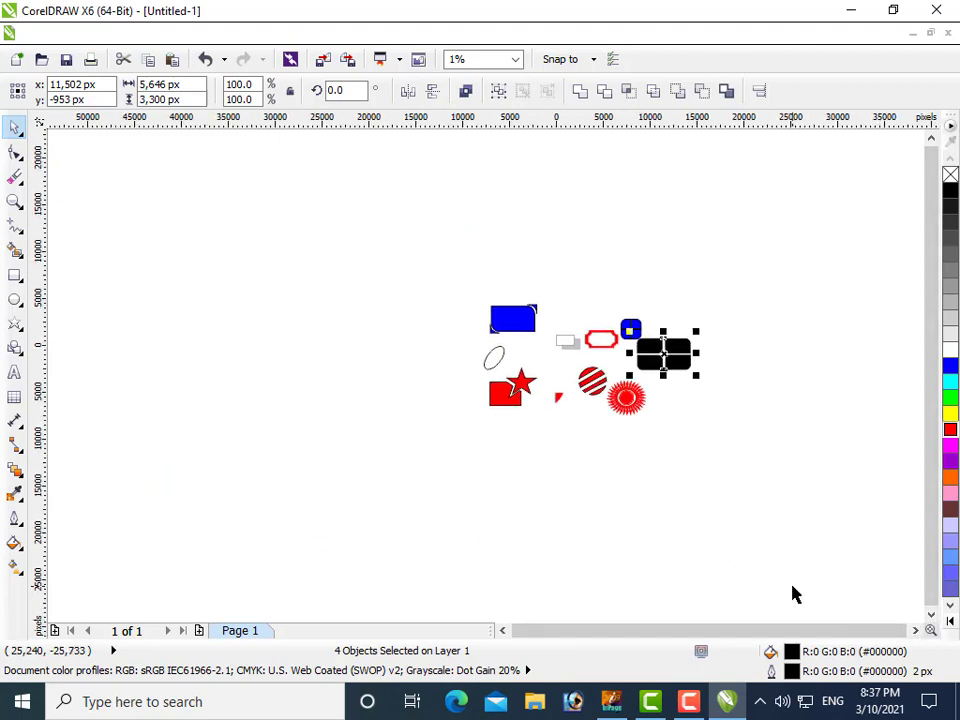
{"action": "scroll", "coordinate": [566, 363], "scroll_direction": "up", "scroll_amount": 4}
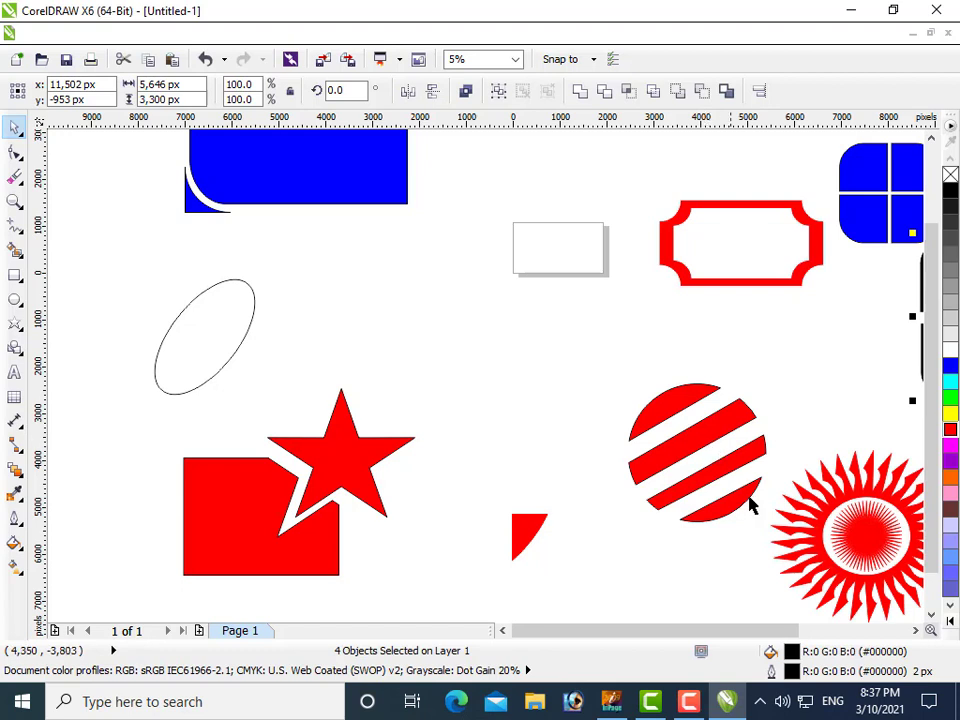
{"action": "left_click", "coordinate": [914, 631]}
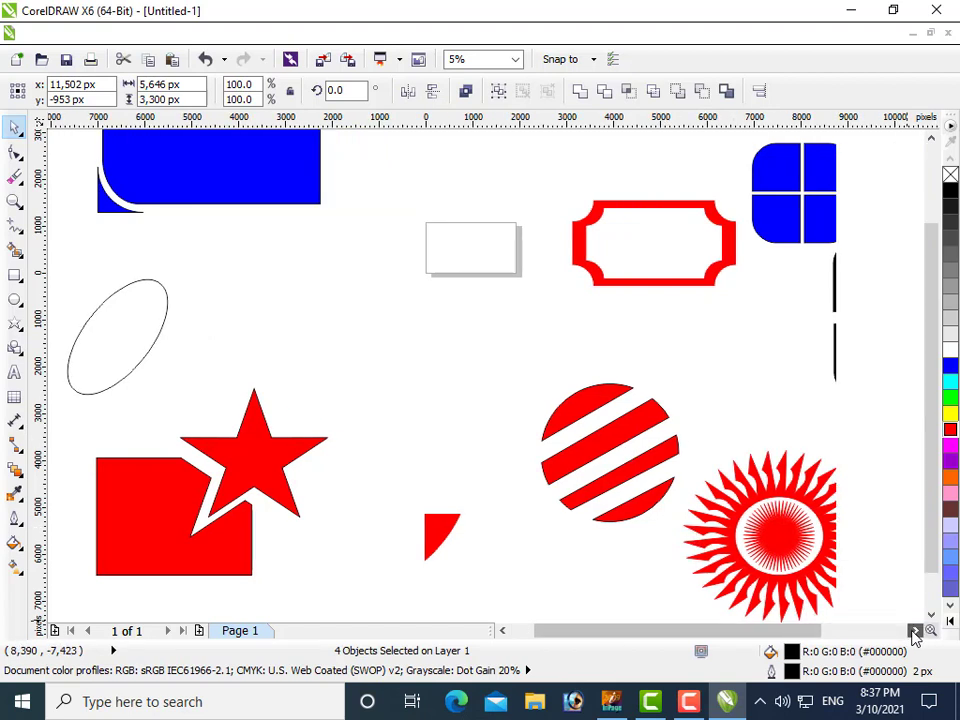